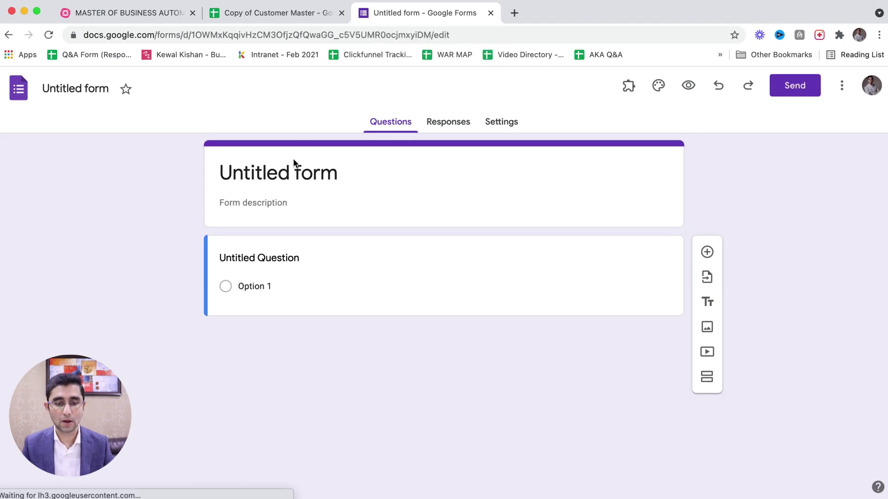
Replace the Untitled form title with 'Customer Enquiry Form'.
left_click(284, 171)
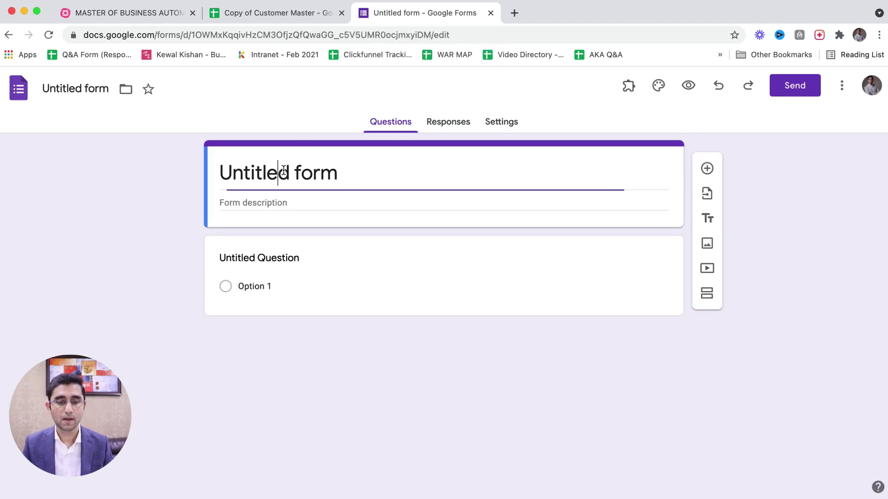
key("super+a")
type("Customer")
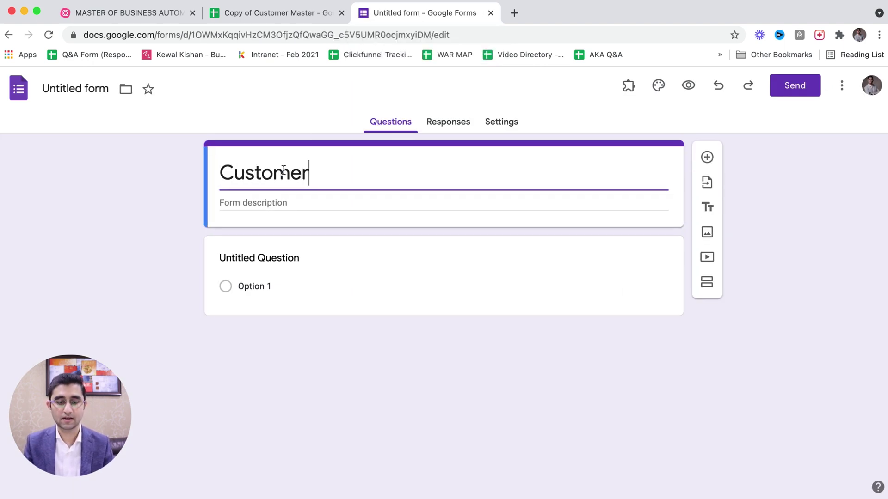
type(" Enqu")
key("BackSpace")
type("quiry Form")
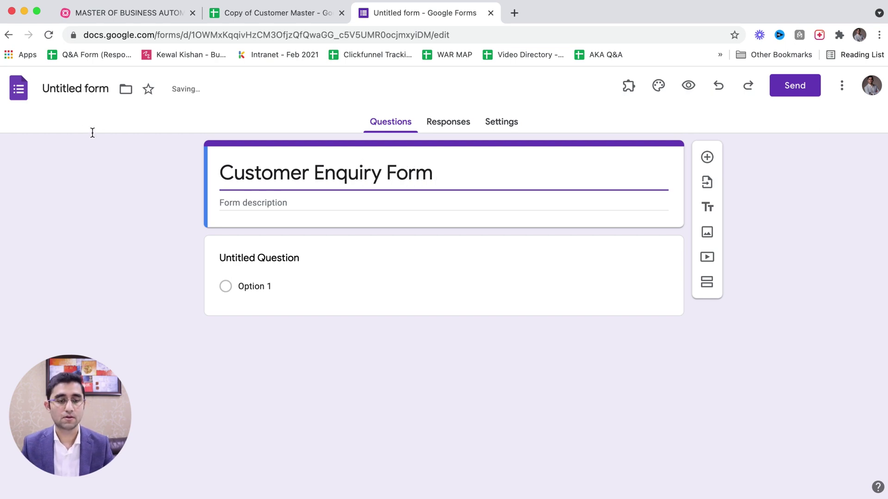
Add short-answer questions titled Name, Email Address and Contact Number.
left_click(244, 258)
type("Name")
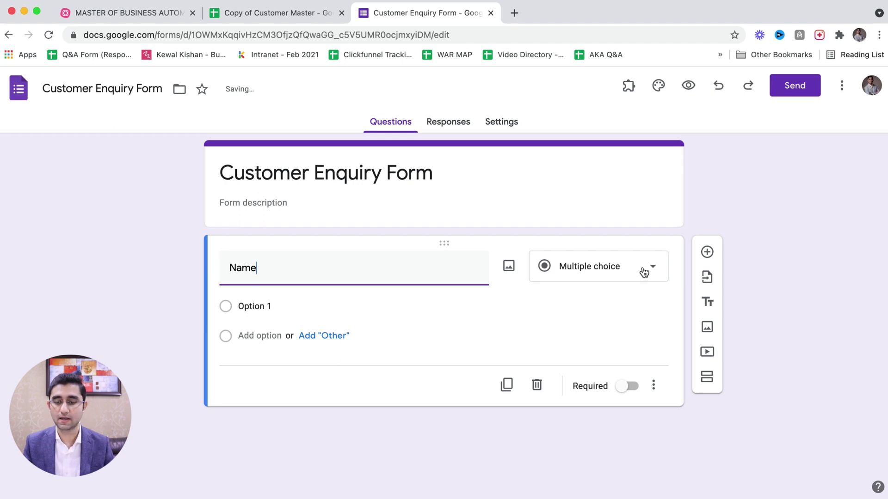
left_click(571, 274)
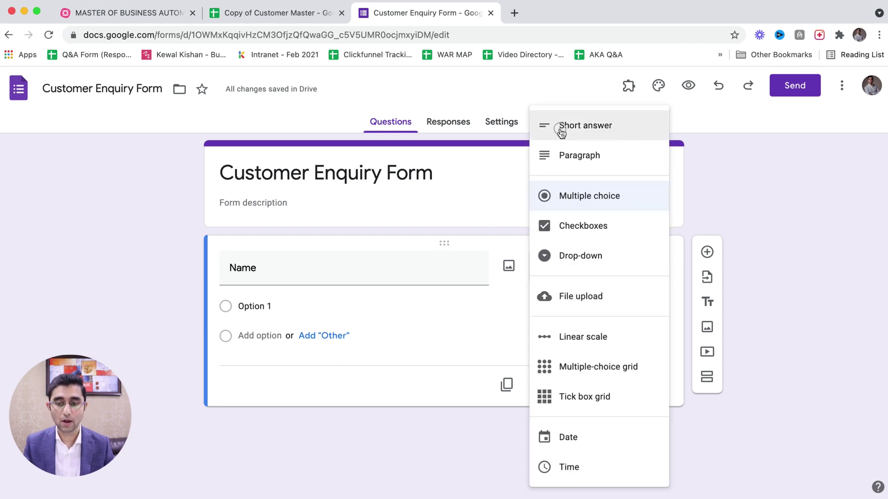
left_click(560, 76)
left_click(705, 252)
type("Email Address")
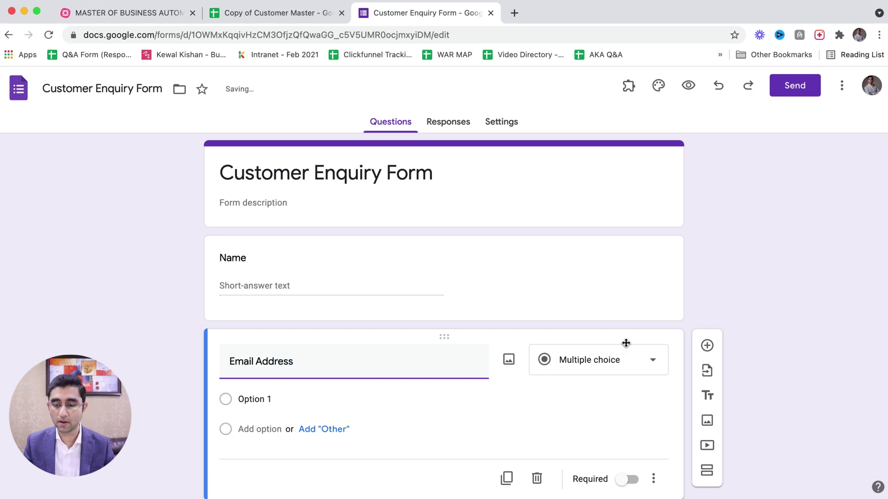
left_click(706, 345)
type("Con")
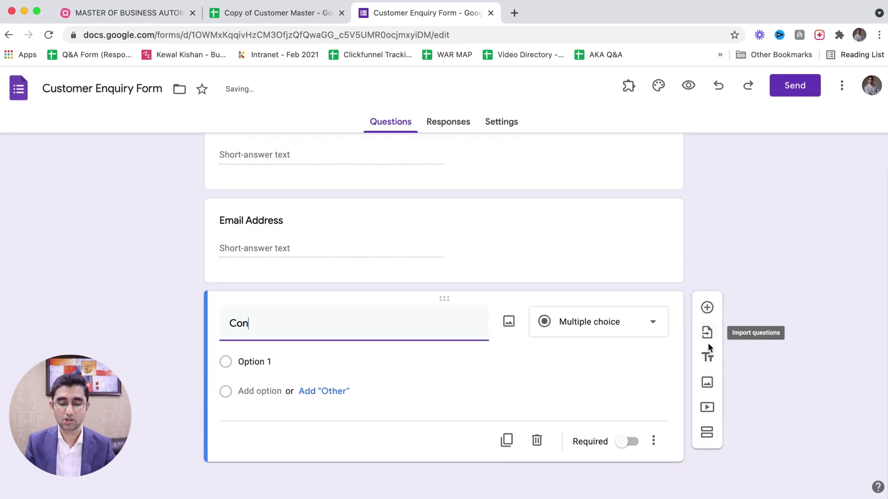
type("tact Number")
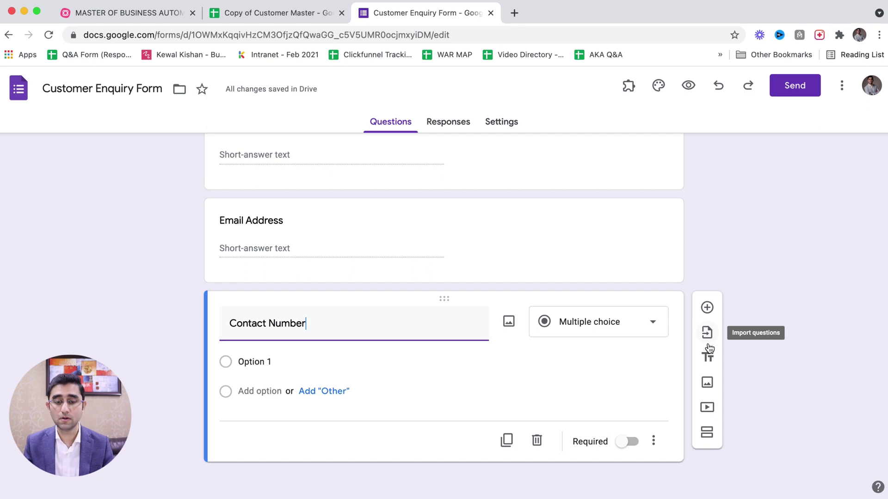
Add a fourth question 'Which Category of Products are you interested to buy?'.
left_click(707, 328)
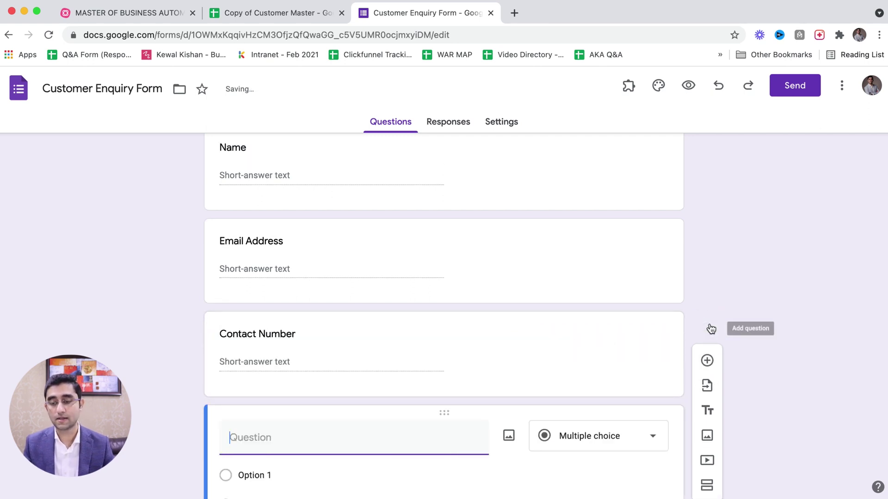
type("Which Category pf")
key("BackSpace")
key("BackSpace")
key("BackSpace")
type("of Prodyc")
key("BackSpace")
key("BackSpace")
type("ucts are you")
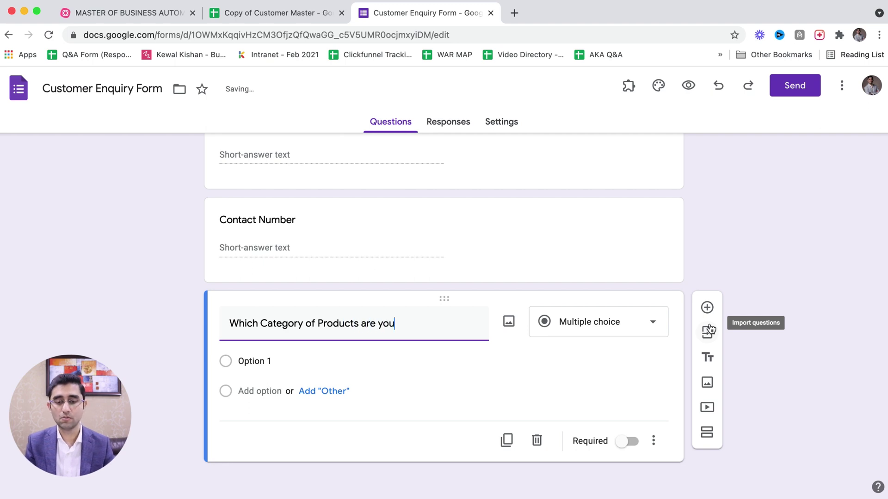
type(" interested t")
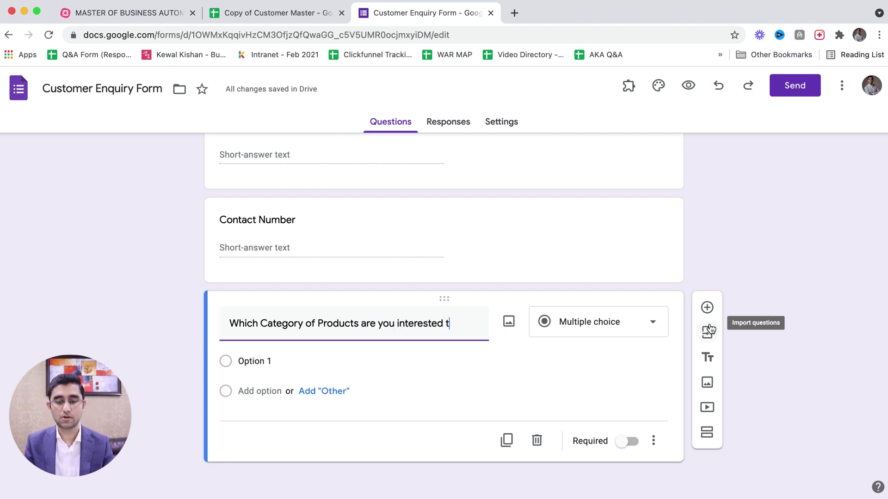
type("o buy?")
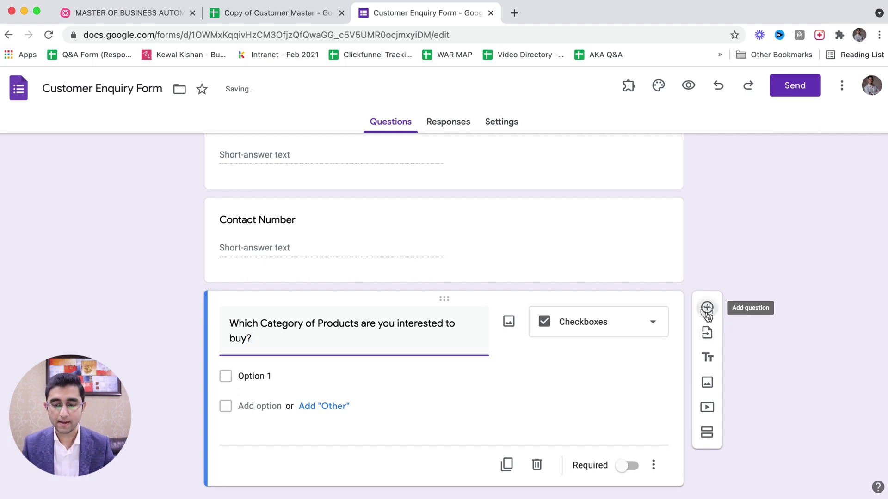
Add a blank question and give the category question options LED TVs, LAPTOPs, ACs and Other.
left_click(707, 307)
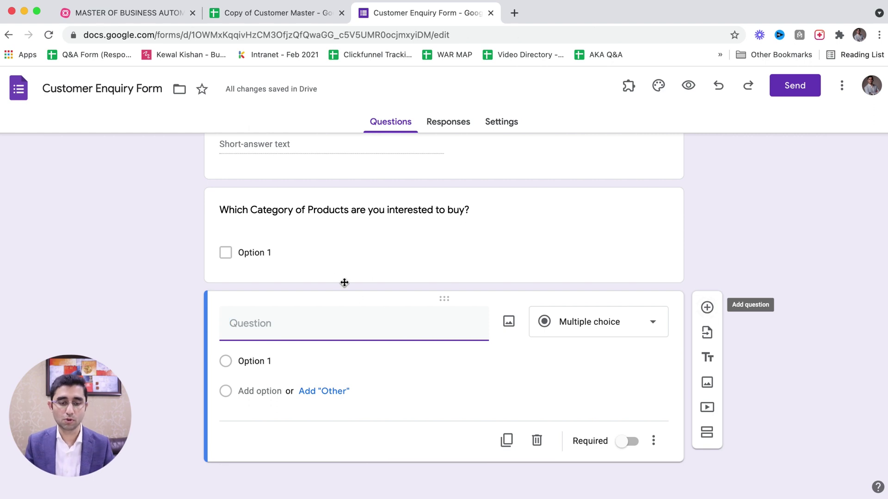
left_click(323, 257)
type("LED TVs")
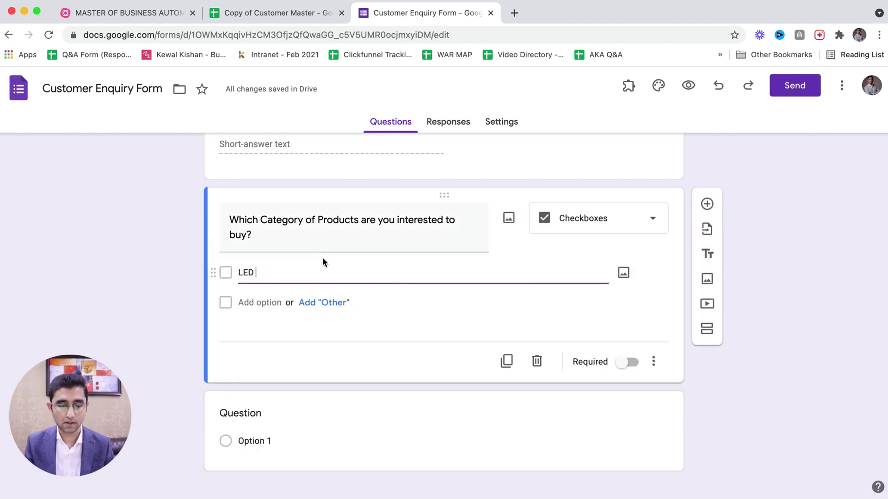
left_click(324, 303)
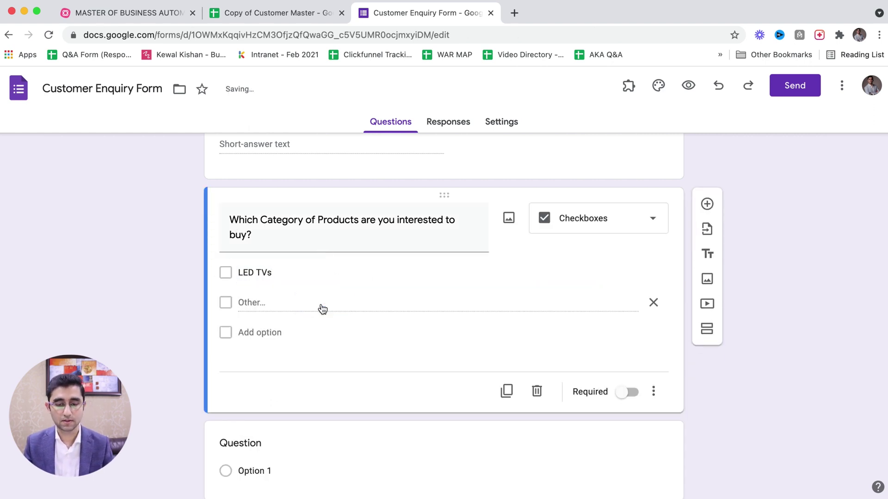
left_click(266, 333)
type("LATP")
key("BackSpace")
key("BackSpace")
type("PTOPs")
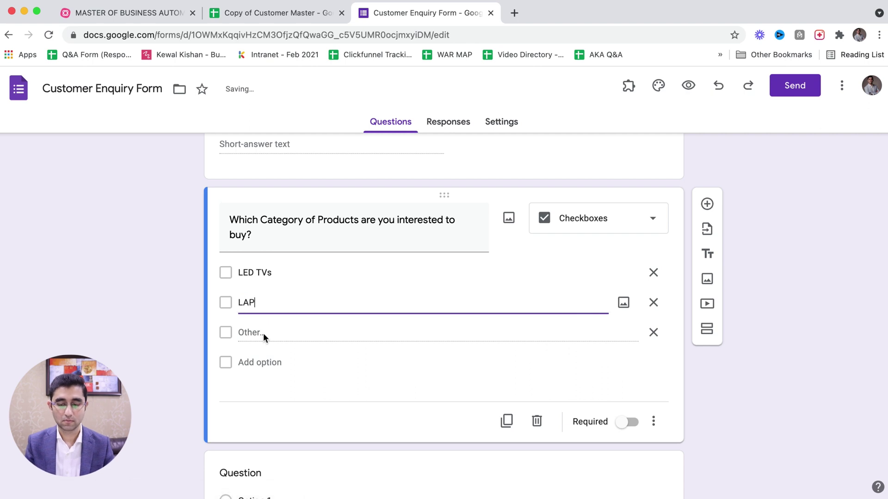
left_click(250, 361)
type("ACs")
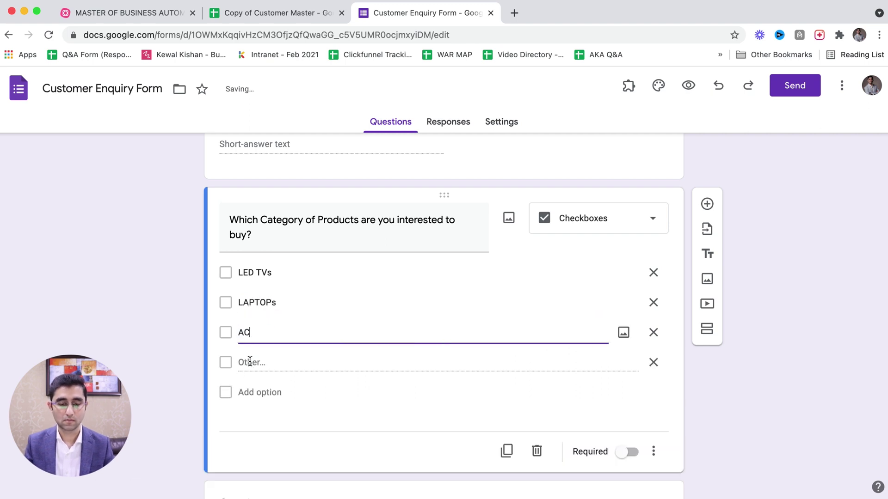
Title the new question 'Place of Delivery?'.
scroll(274, 411, "down", 2)
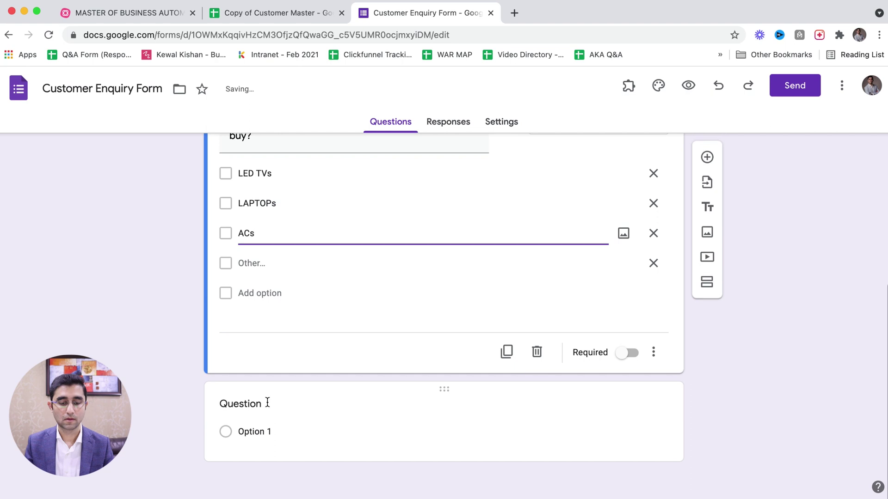
left_click(270, 406)
type("P")
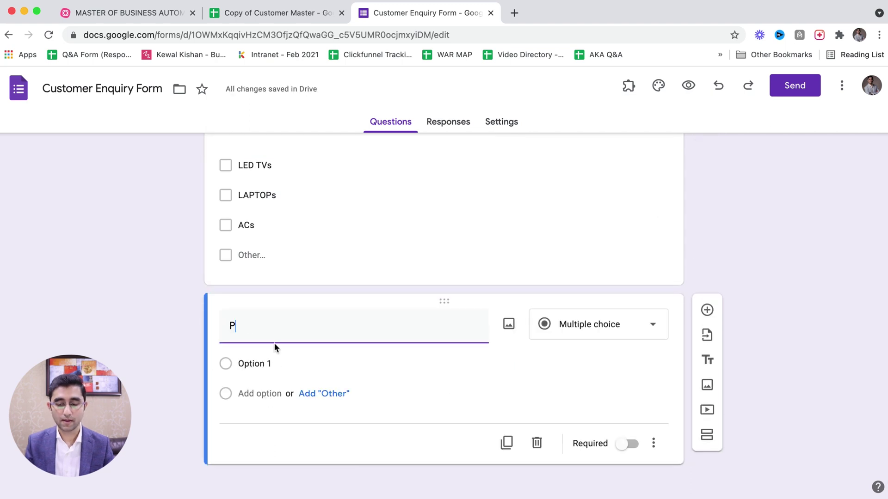
type("lace of Delivery?")
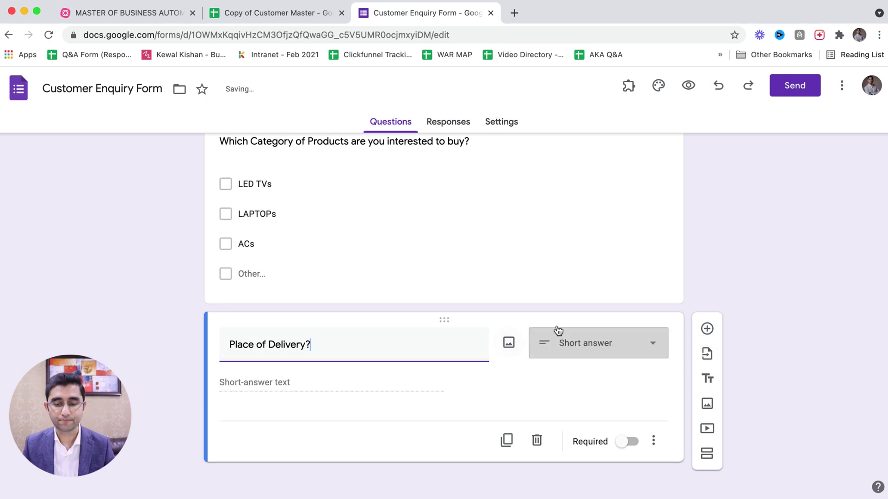
scroll(550, 338, "up", 8)
scroll(549, 340, "down", 5)
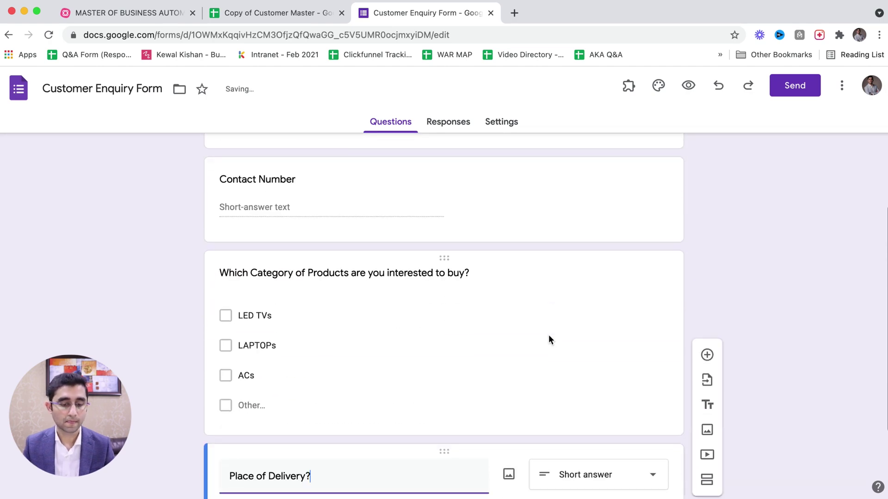
scroll(548, 334, "down", 3)
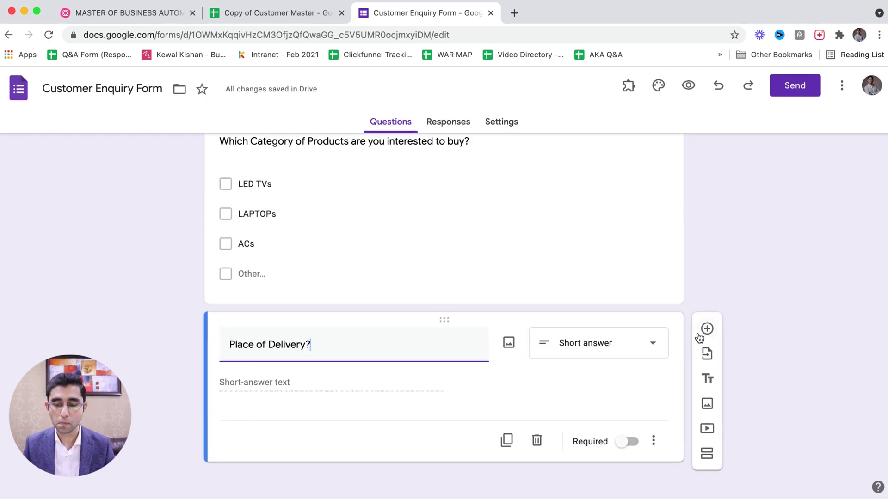
scroll(796, 275, "up", 10)
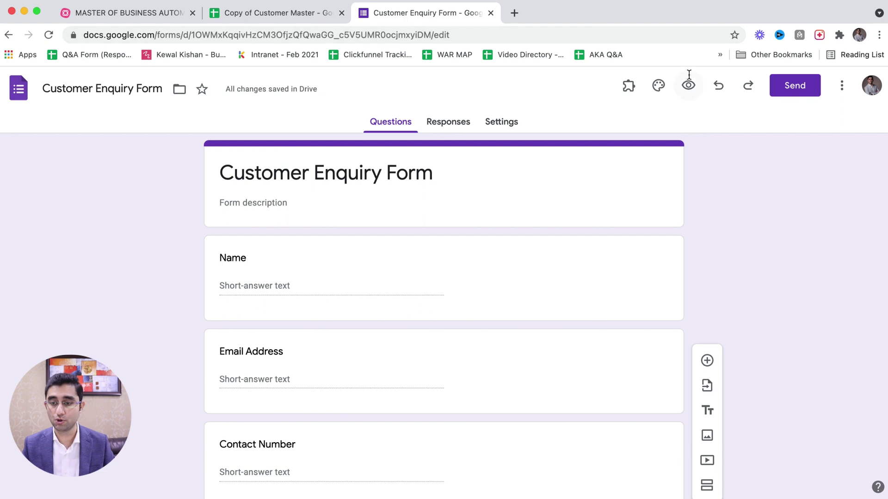
Look over the Send dialog's link and embed HTML options, then close it.
left_click(802, 89)
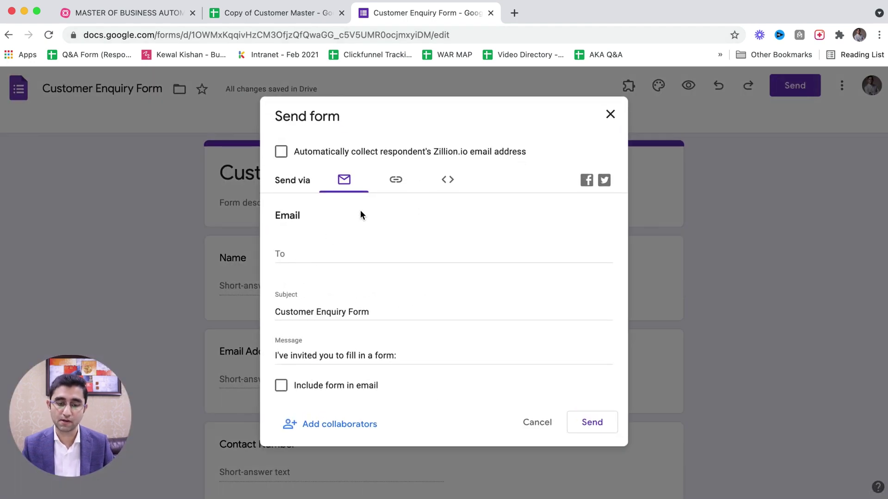
left_click(394, 183)
left_click(444, 188)
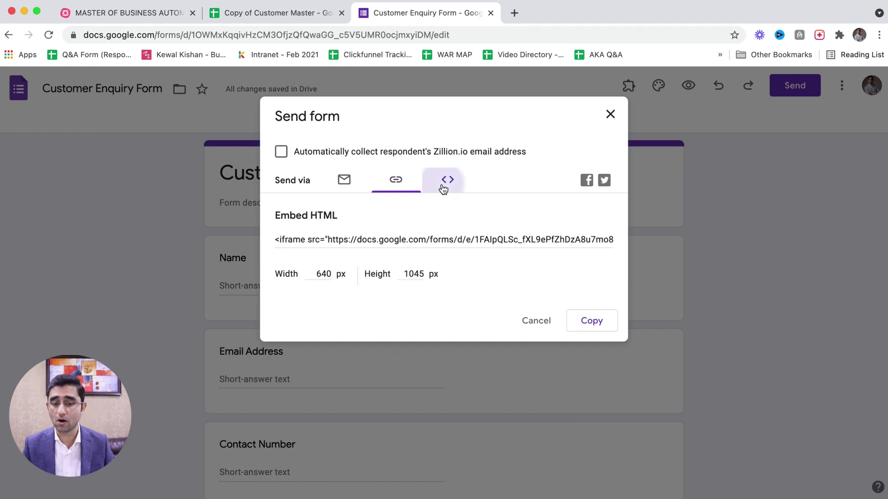
left_click(395, 182)
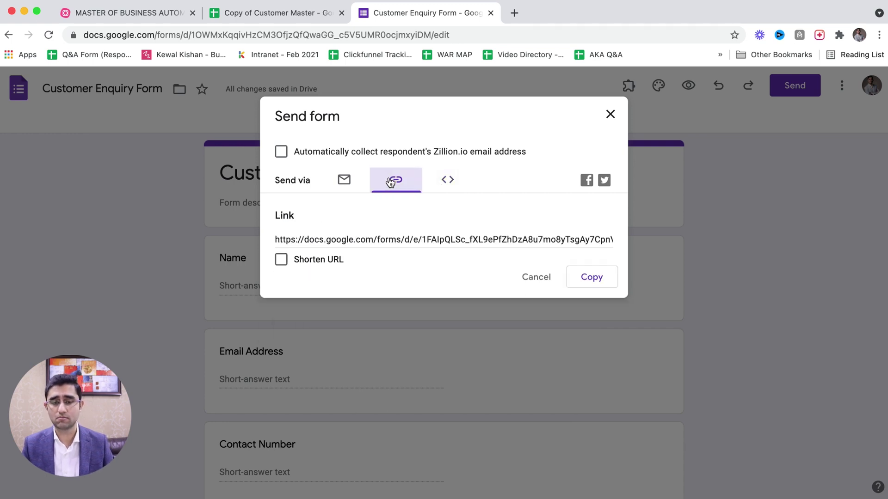
left_click(447, 180)
left_click(536, 321)
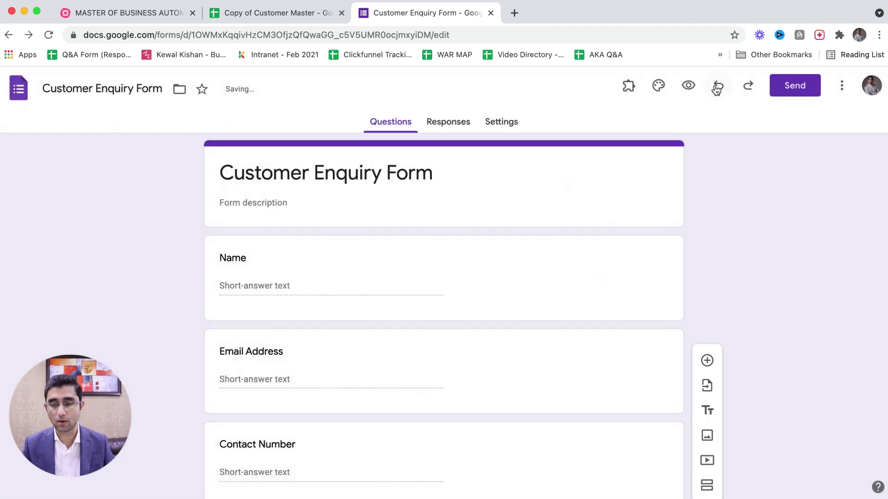
Preview the live respondent form in a new tab, then close the preview.
left_click(684, 86)
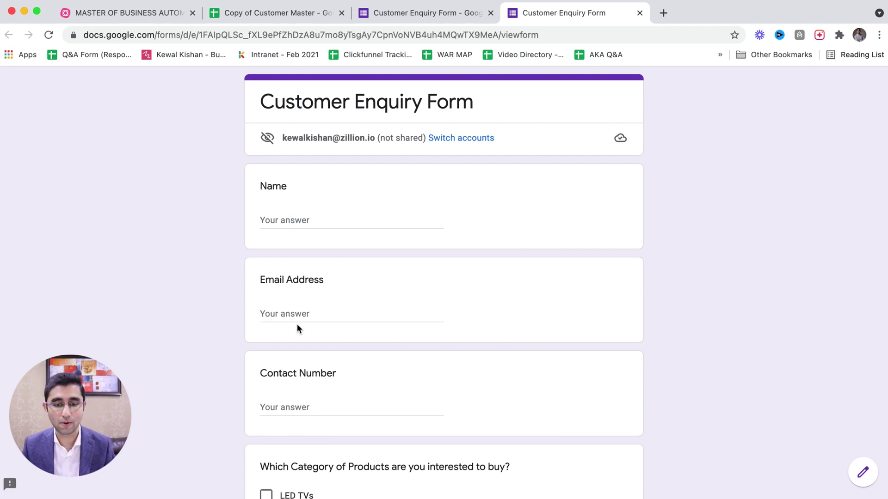
key("super+w")
scroll(492, 294, "down", 8)
scroll(492, 294, "up", 3)
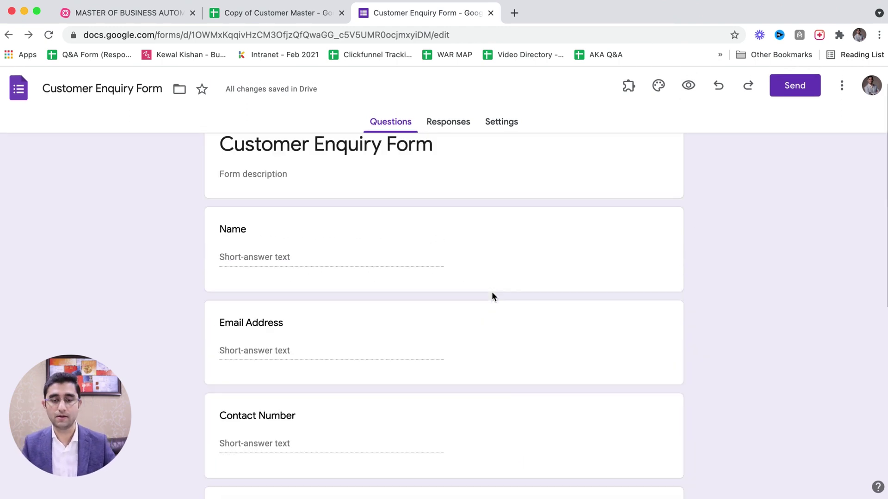
scroll(491, 293, "up", 5)
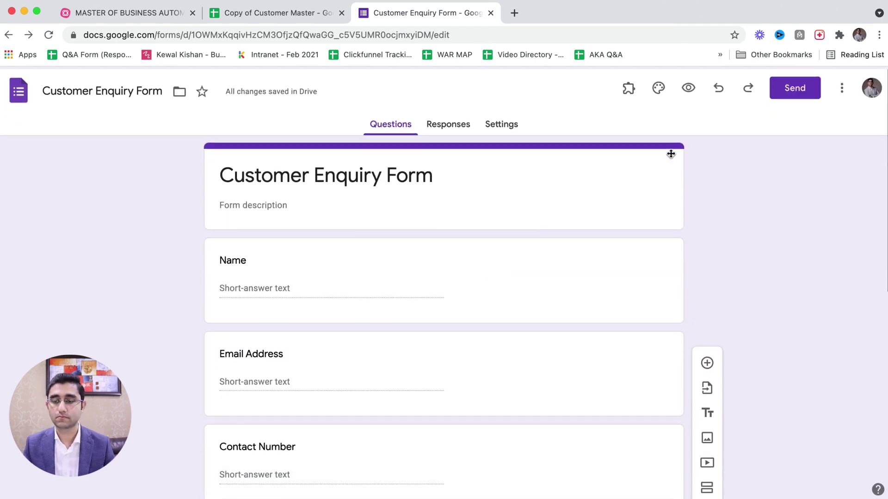
Choose Get pre-filled link from the form's More options menu.
left_click(848, 88)
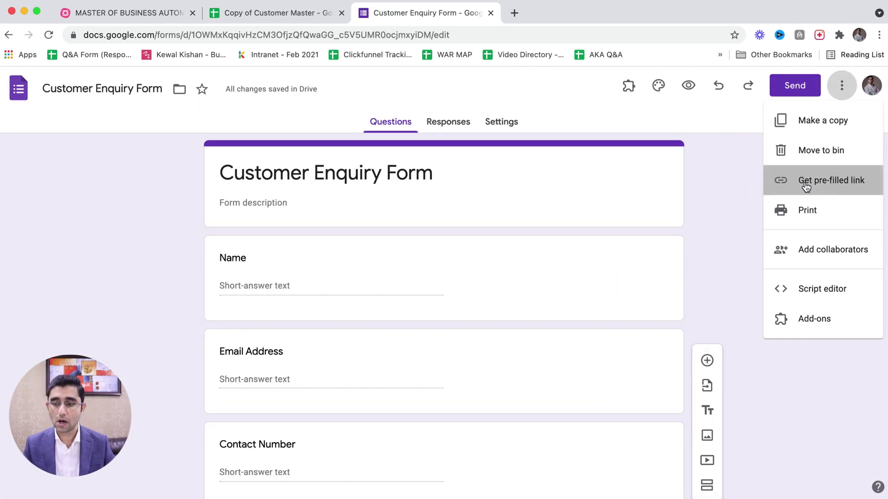
left_click(806, 181)
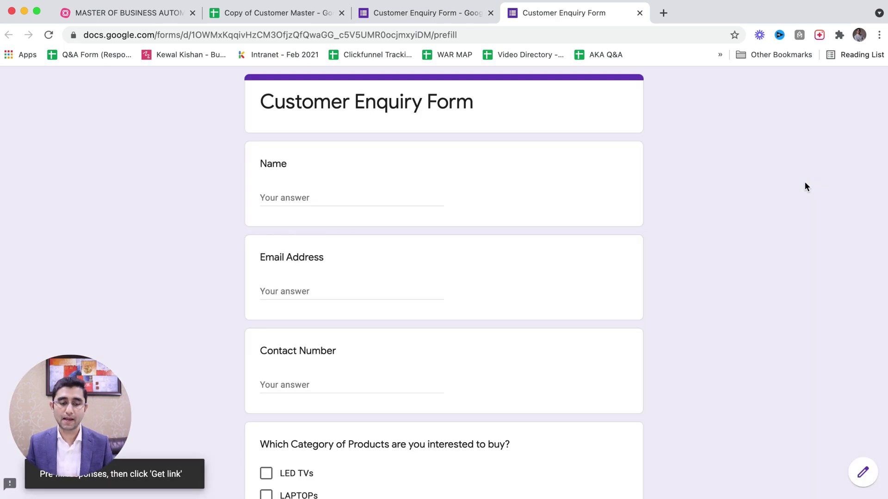
Enter placeholder name, e-mail and contact answers and tick LED TVs and ACs.
scroll(808, 278, "down", 4)
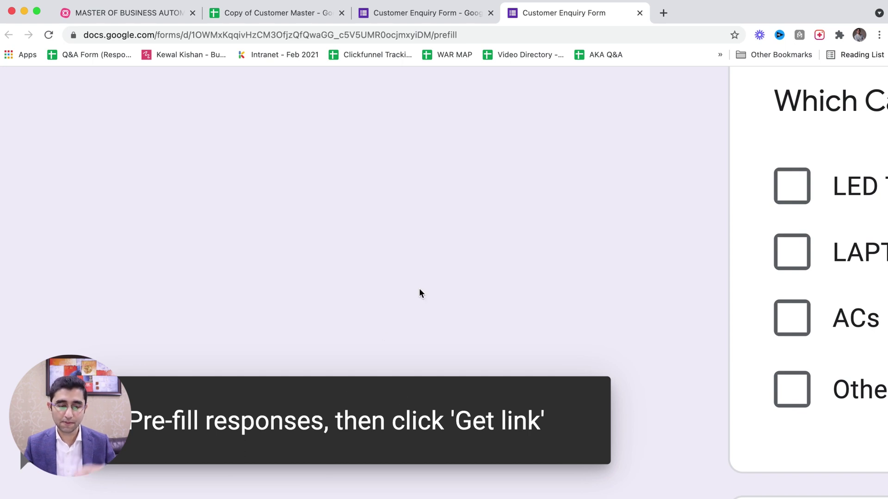
key("super+0")
scroll(412, 296, "down", 4)
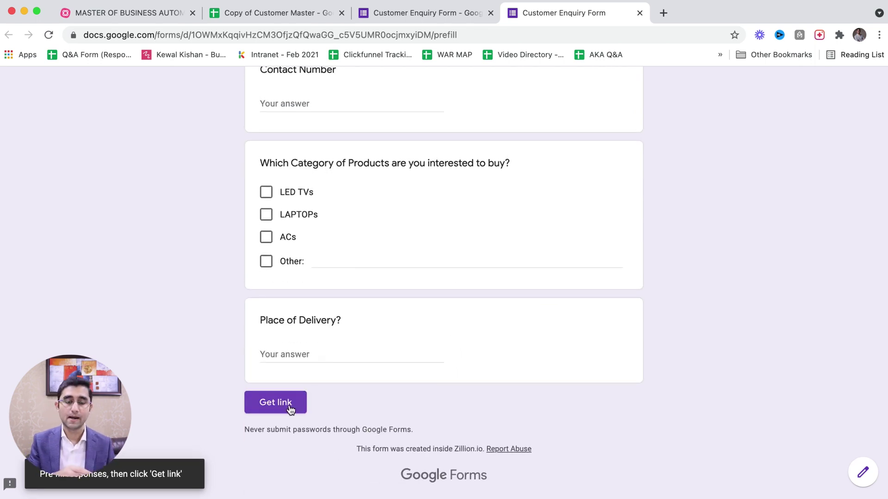
scroll(287, 410, "up", 6)
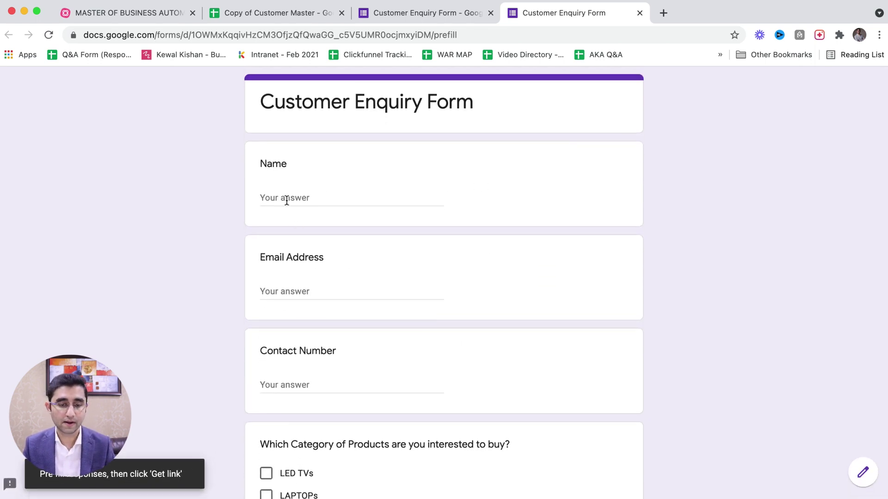
left_click(287, 200)
type("Custo")
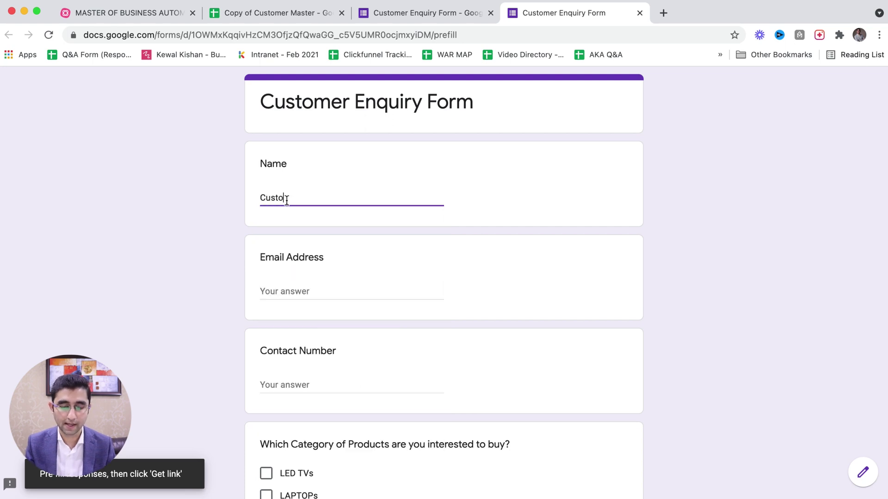
type("mer Namw")
type("e")
key("Tab")
type("Ema")
key("Tab")
scroll(287, 202, "down", 3)
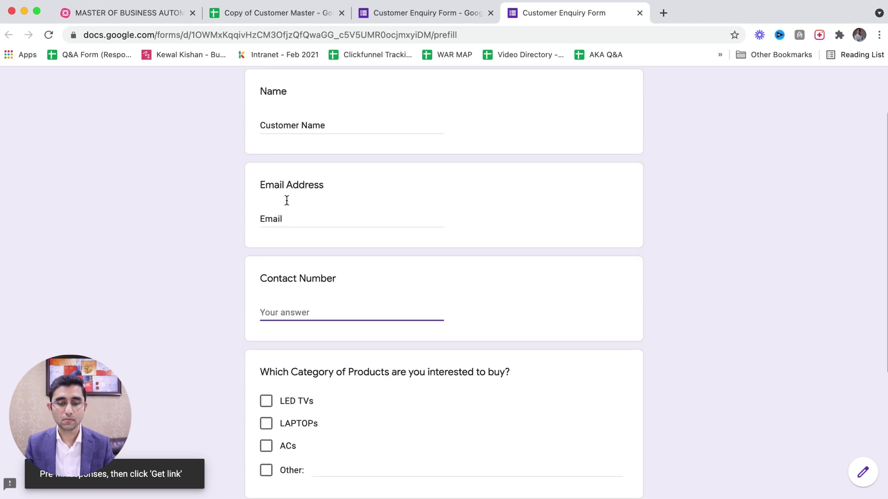
type("Contact")
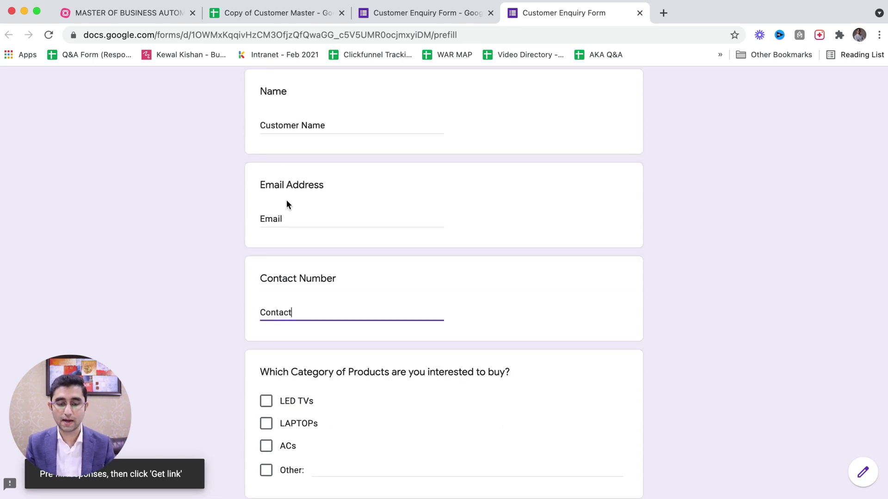
type(" Number")
scroll(287, 202, "down", 5)
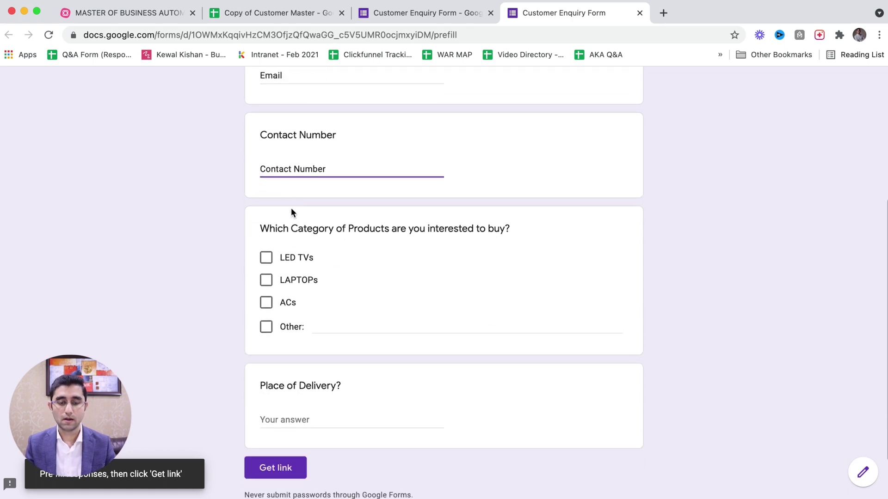
left_click(268, 260)
left_click(267, 301)
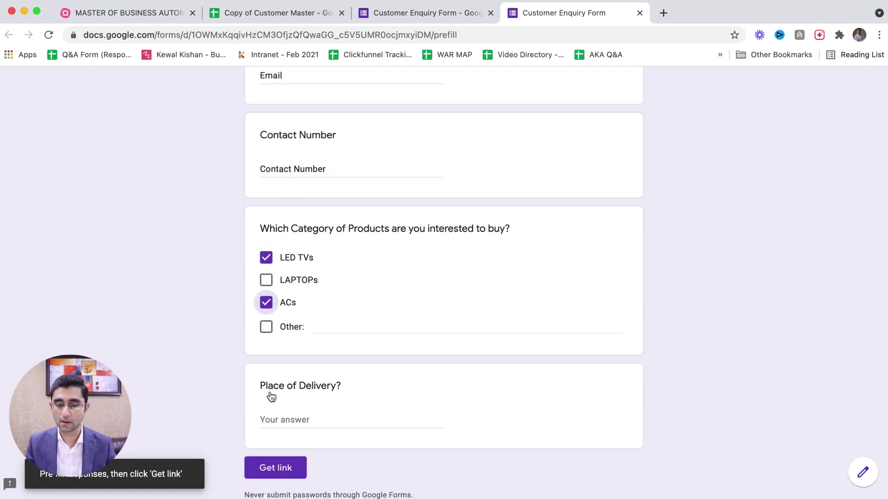
Replace the placeholders with the customer's full name, e-mail and contact number.
scroll(321, 193, "up", 5)
left_click(348, 158)
key("super+a")
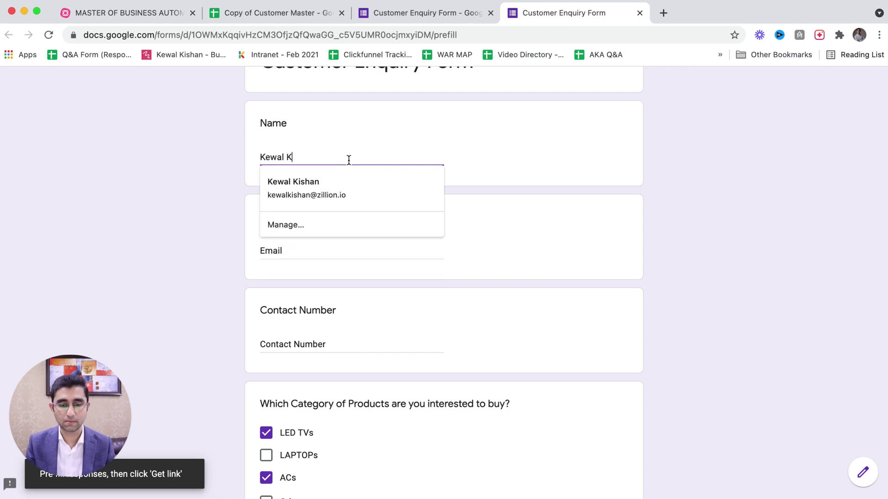
key("Tab")
type("k")
key("Down")
key("Return")
key("Tab")
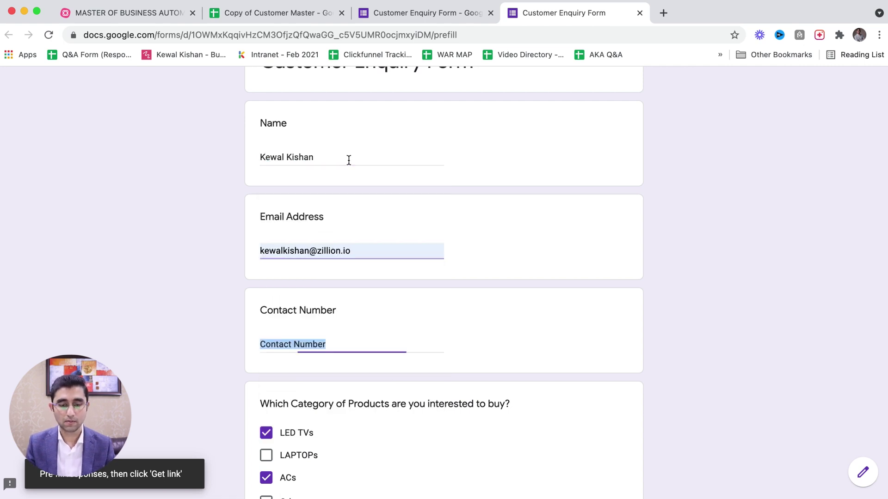
type("9")
key("Down")
key("Return")
Set Place of Delivery to Gurgaon and generate the pre-filled link.
scroll(351, 194, "down", 4)
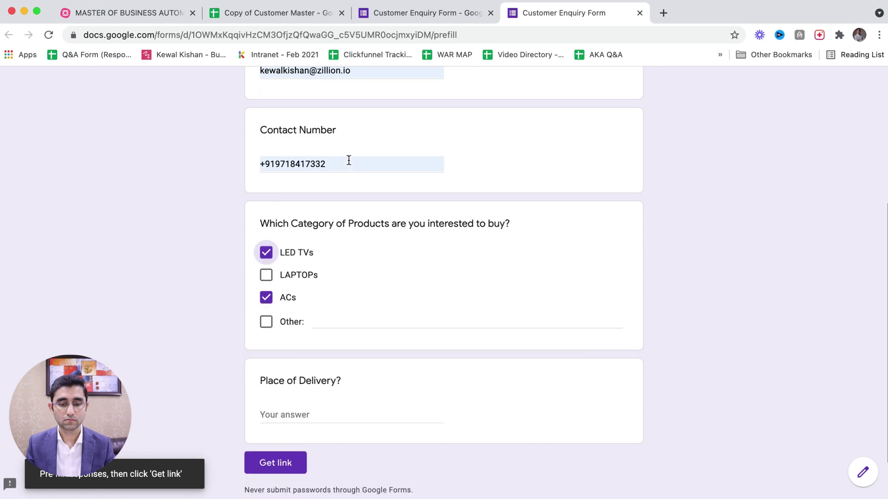
scroll(296, 324, "down", 3)
left_click(286, 356)
type("Gurgaon")
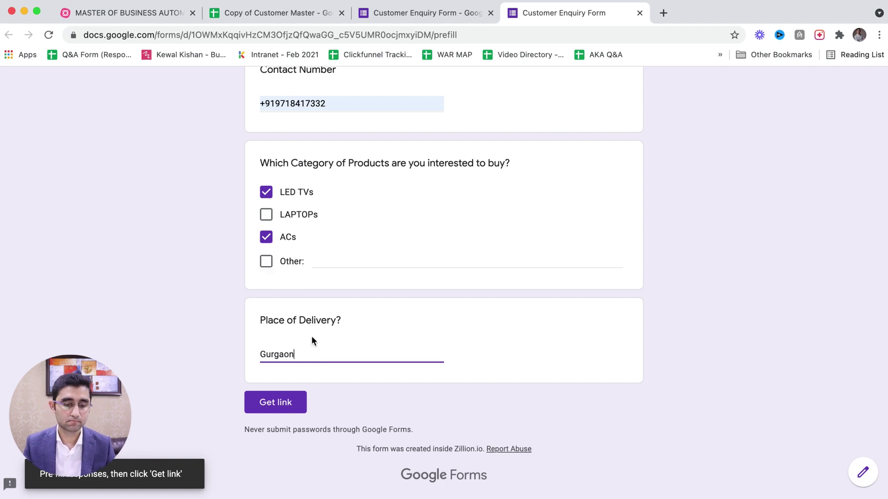
left_click(284, 402)
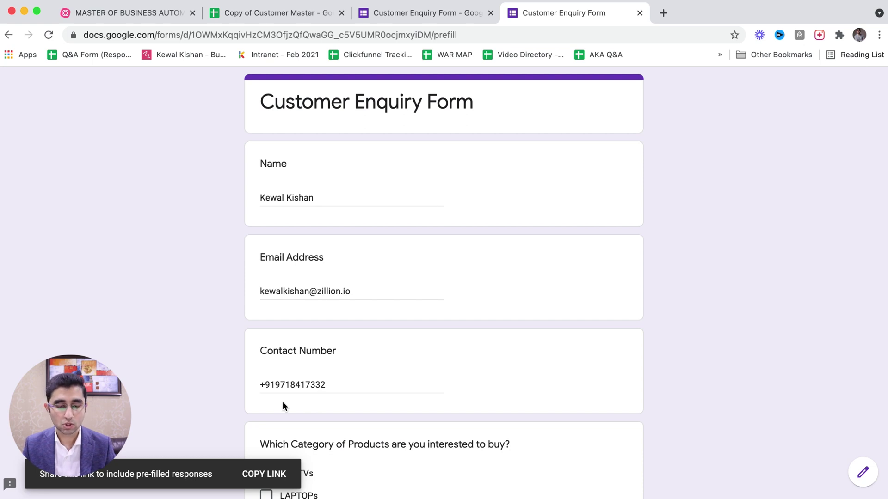
Copy the pre-filled link and open it in a new tab to check the filled name.
key("super+equal")
key("super+minus")
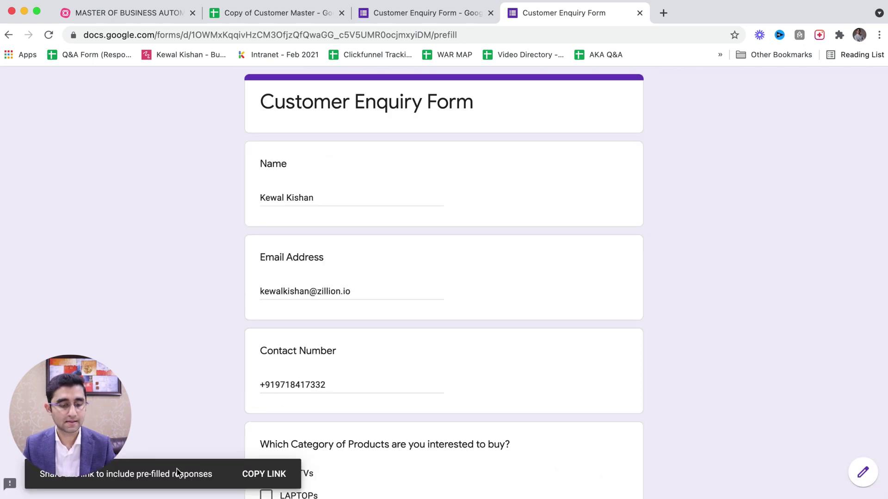
left_click(268, 476)
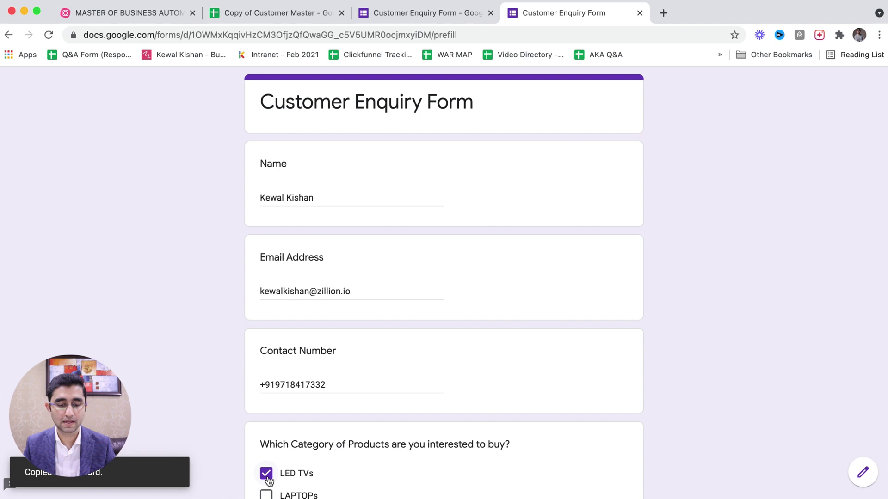
key("ctrl+t")
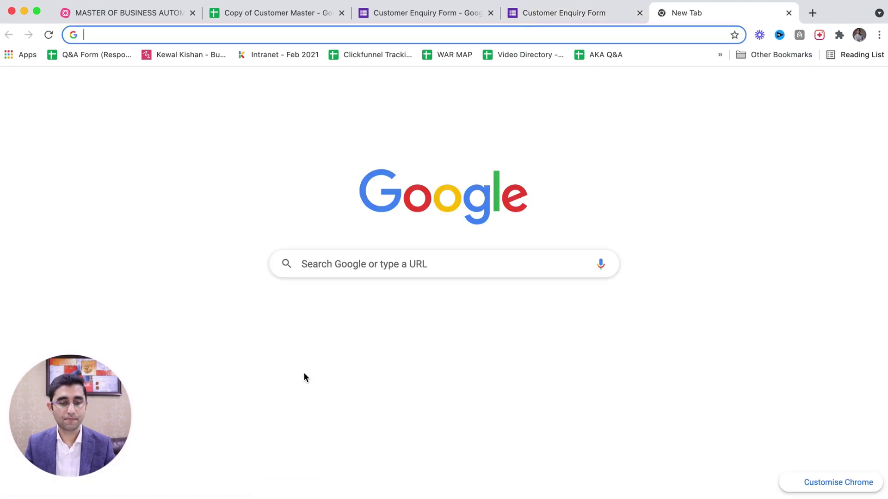
key("ctrl+v")
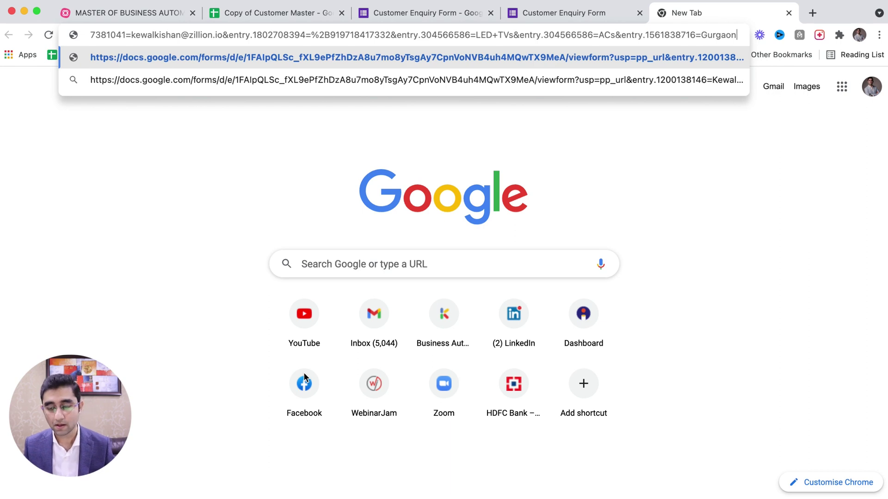
key("Return")
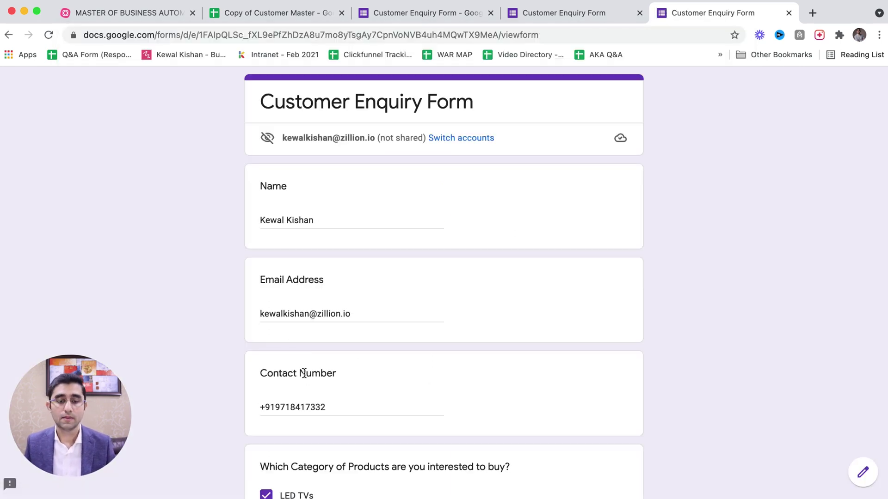
scroll(430, 374, "down", 7)
scroll(430, 375, "up", 8)
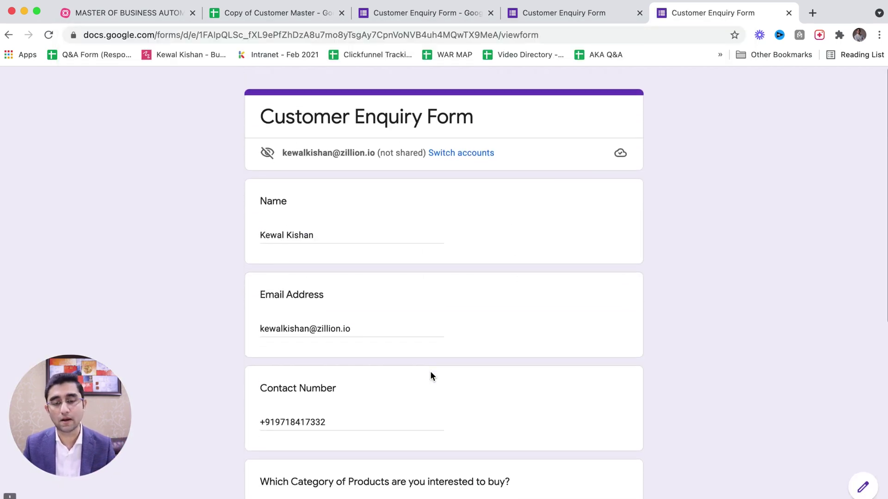
left_click(328, 220)
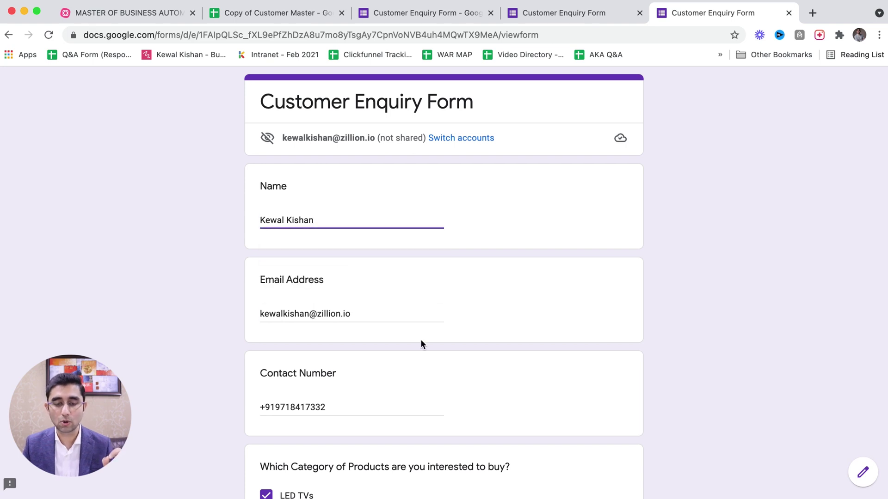
Switch back to the pre-fill page tab and review its answers.
scroll(420, 344, "down", 4)
scroll(391, 231, "down", 3)
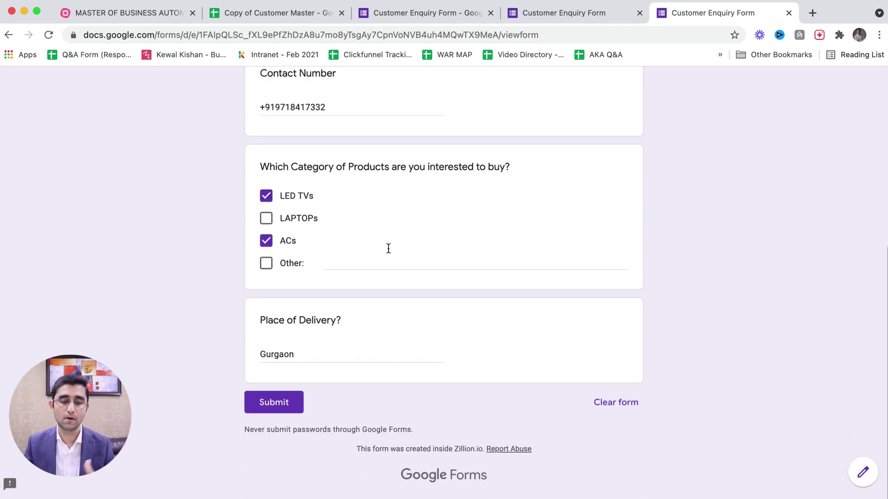
key("ctrl+shift+Tab")
scroll(348, 352, "down", 7)
scroll(348, 352, "up", 4)
scroll(347, 353, "down", 3)
Clear the Gurgaon delivery answer, untick ACs and LED TVs, and close the old filled-form tab.
left_click(339, 358)
key("BackSpace")
key("BackSpace")
key("BackSpace")
key("BackSpace")
key("BackSpace")
key("BackSpace")
key("BackSpace")
left_click(447, 223)
left_click(273, 237)
left_click(266, 193)
scroll(289, 375, "up", 5)
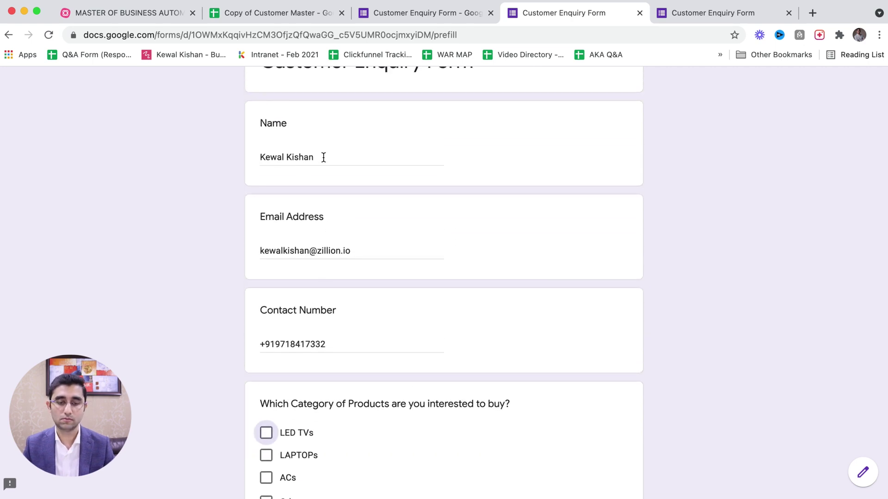
key("ctrl+Tab")
key("super+w")
key("Return")
scroll(362, 268, "down", 5)
Generate the new pre-filled link, copy it and load it in a new tab.
left_click(274, 400)
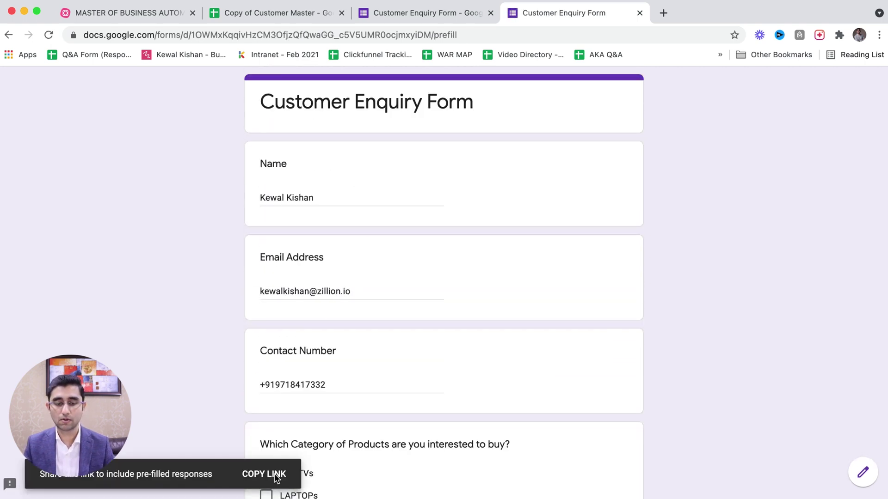
left_click(269, 475)
key("super+t")
key("super+v")
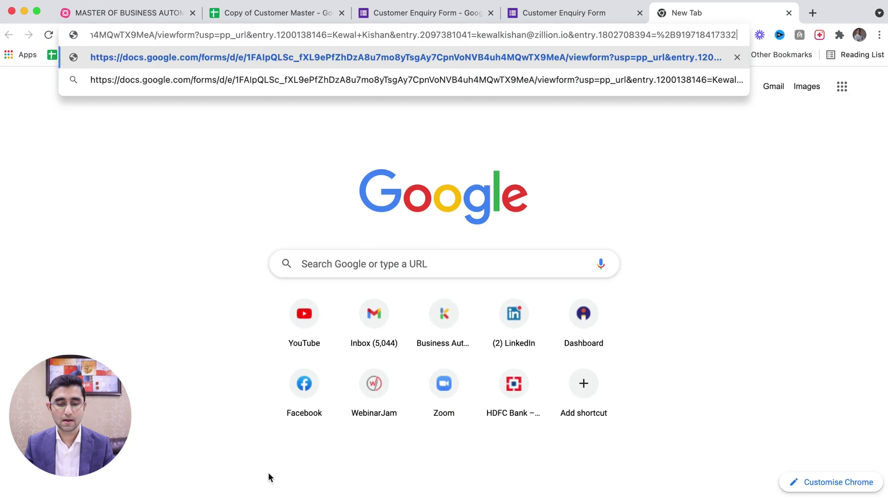
key("Return")
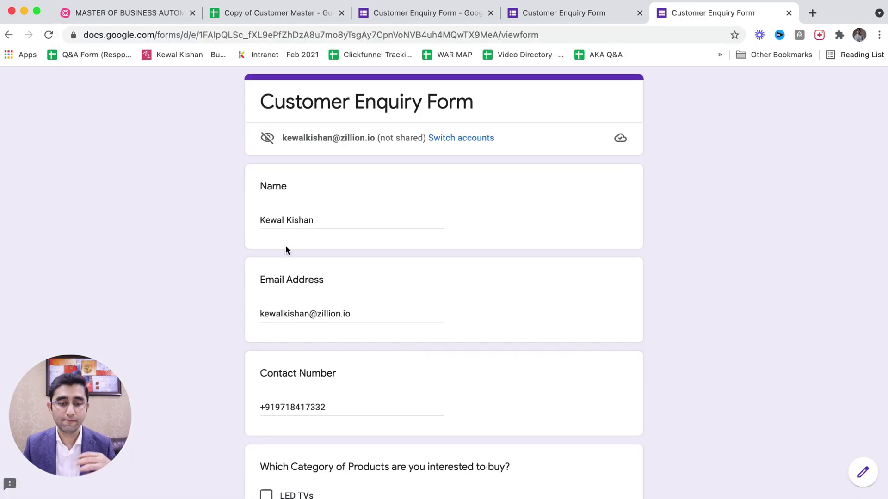
Tick LAPTOPs, enter New Delhi as Place of Delivery, and submit the response.
scroll(286, 245, "down", 5)
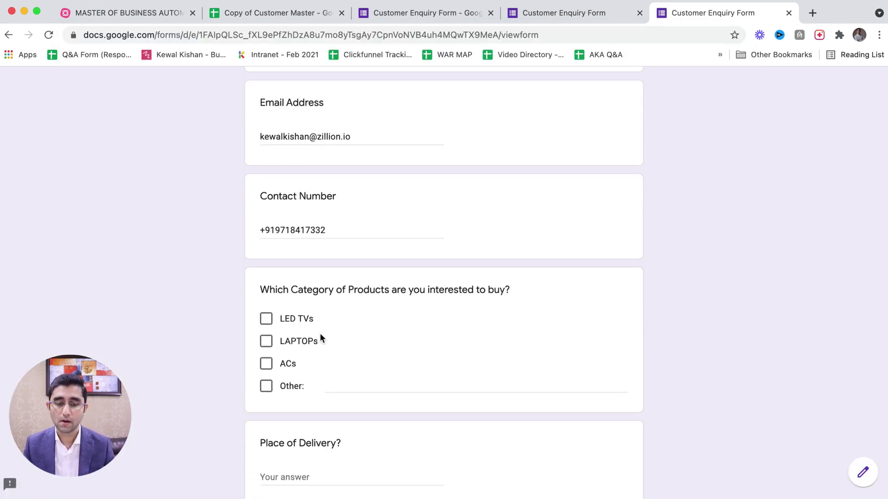
scroll(321, 338, "down", 3)
left_click(272, 224)
left_click(283, 351)
type("New Delhi")
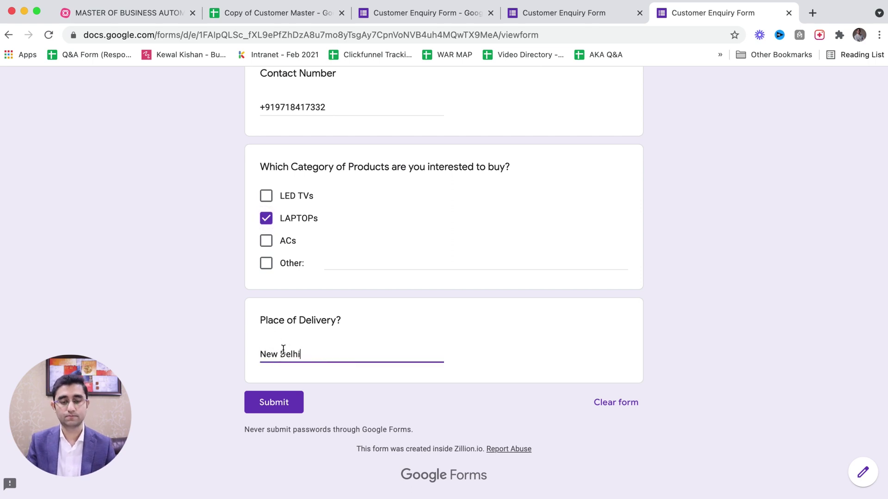
left_click(276, 405)
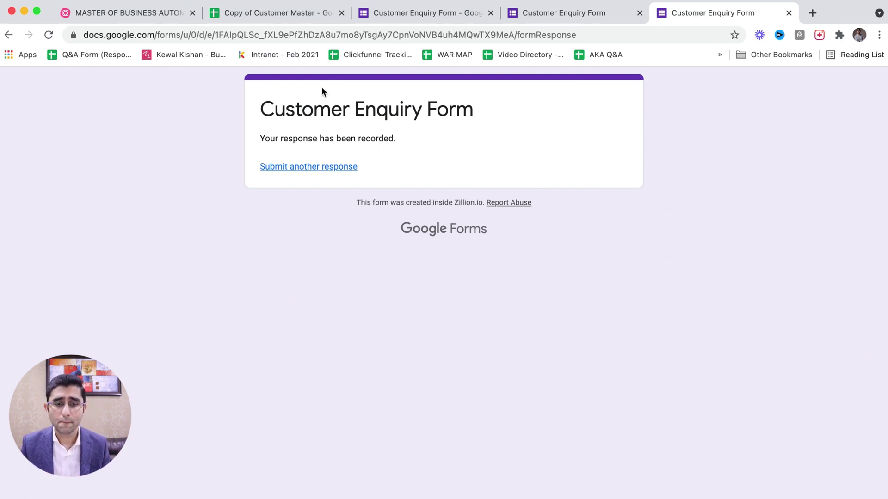
Open a blank new response, look it over, then switch back to the editor tab.
left_click(285, 167)
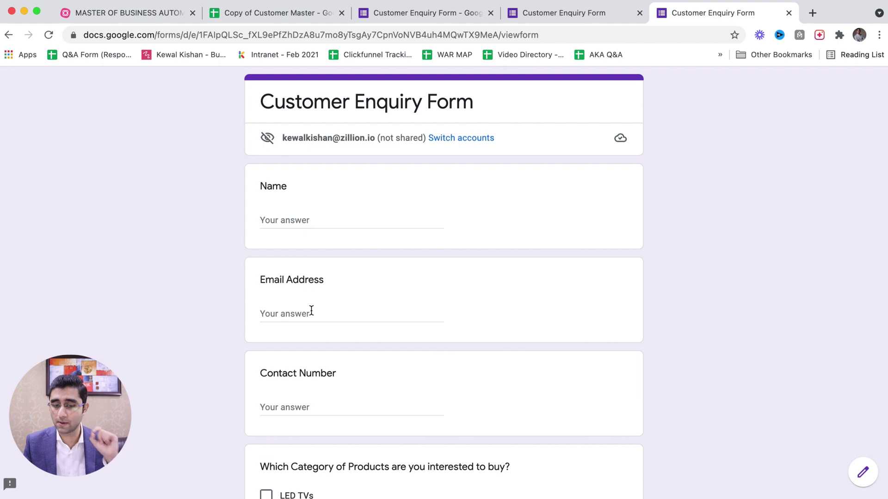
scroll(313, 305, "down", 3)
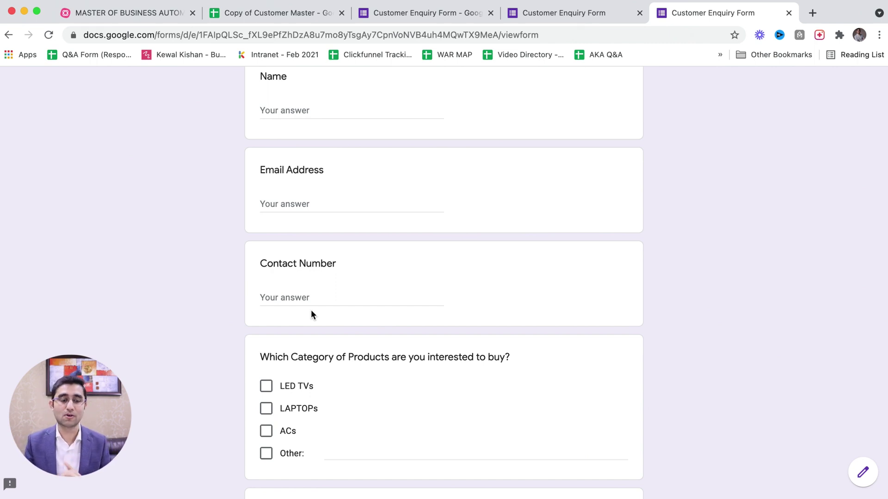
scroll(311, 311, "up", 5)
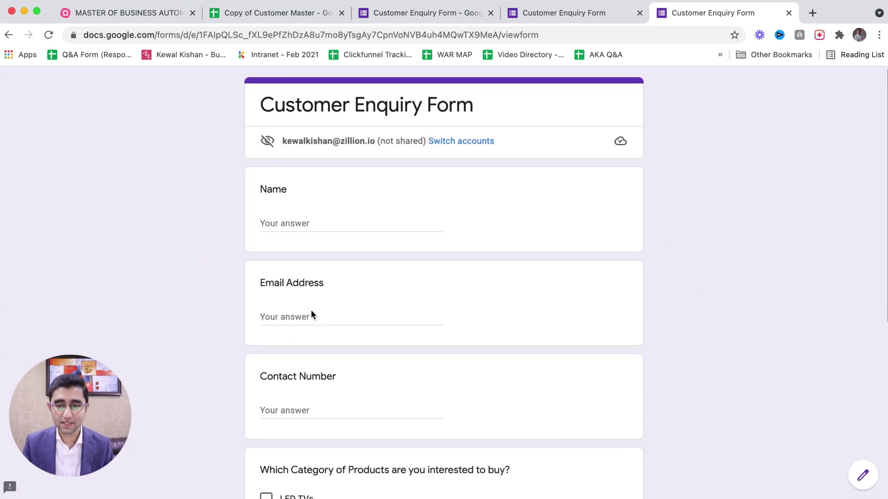
key("ctrl+shift+Tab")
key("ctrl+shift+Tab")
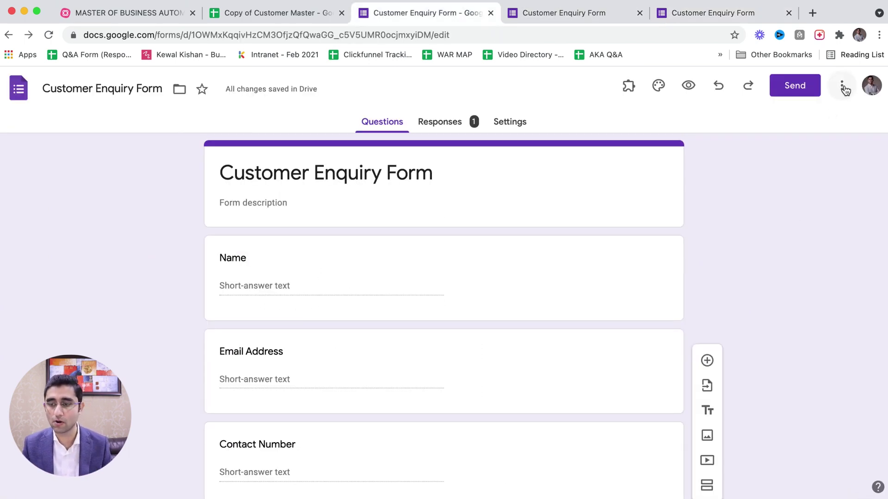
left_click(843, 86)
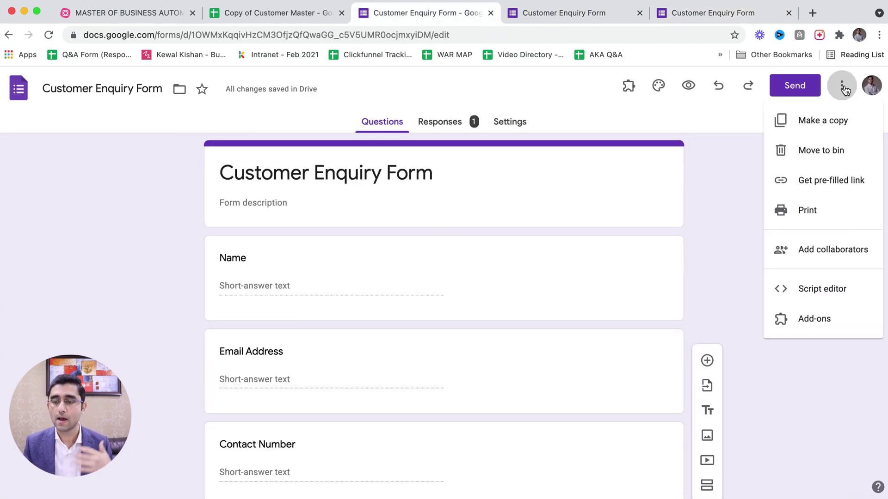
left_click(838, 184)
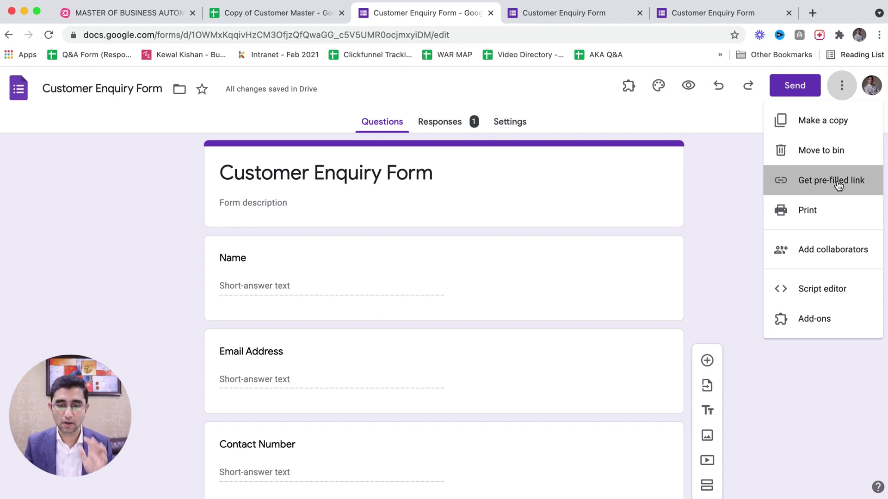
scroll(597, 225, "down", 6)
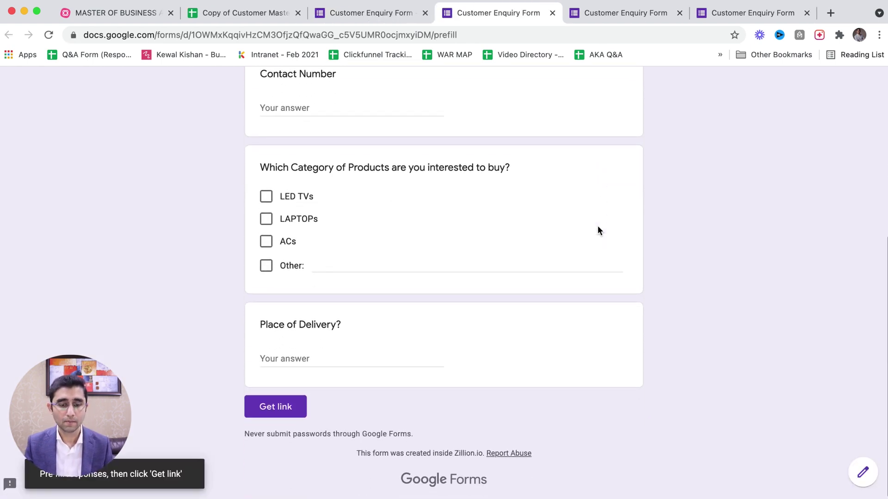
scroll(422, 107, "up", 6)
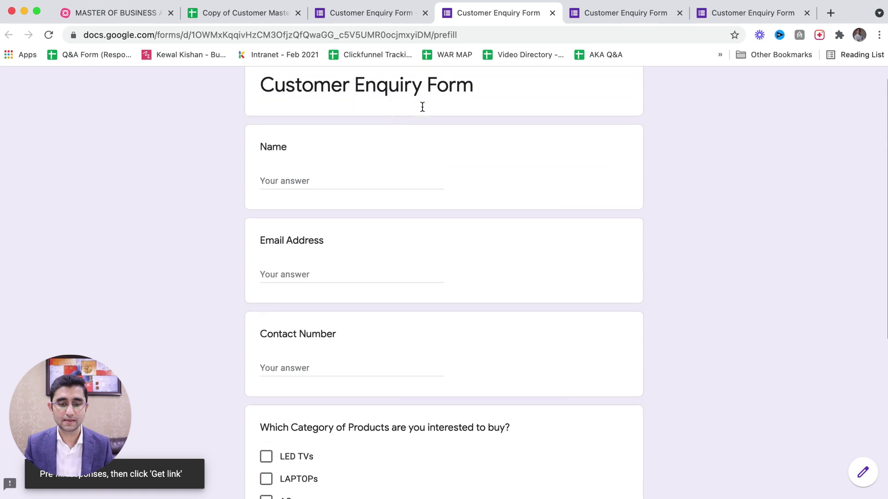
left_click(271, 182)
scroll(282, 179, "down", 6)
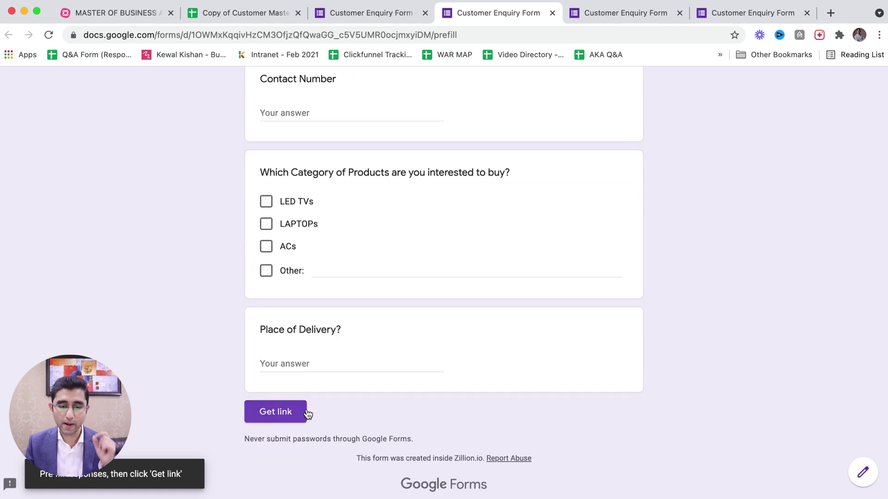
left_click(617, 13)
scroll(408, 288, "down", 4)
scroll(408, 288, "up", 3)
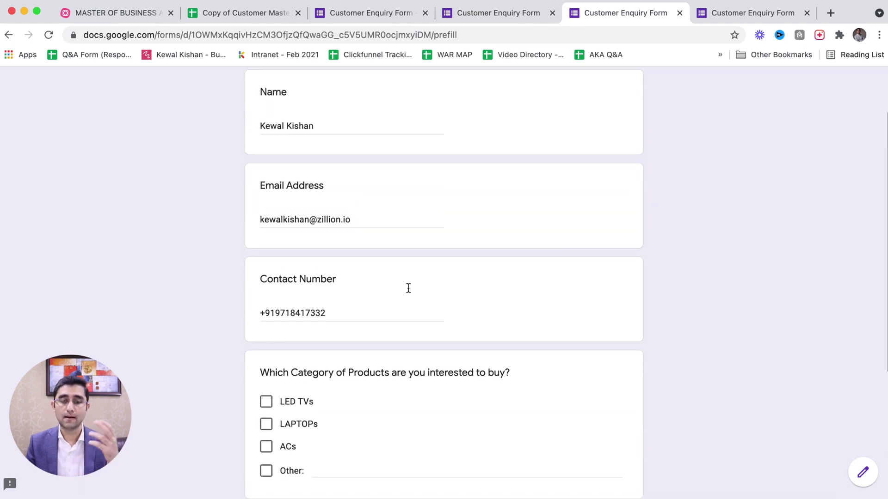
left_click(736, 16)
left_click(597, 13)
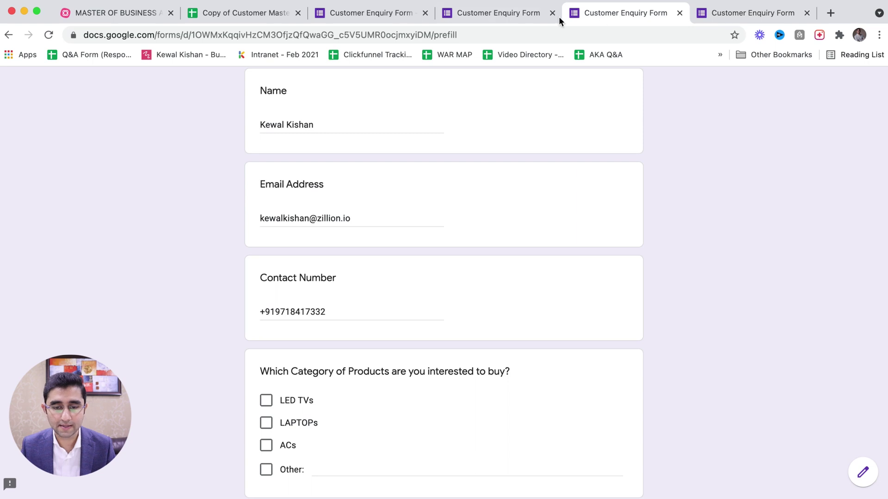
left_click(478, 13)
left_click(389, 13)
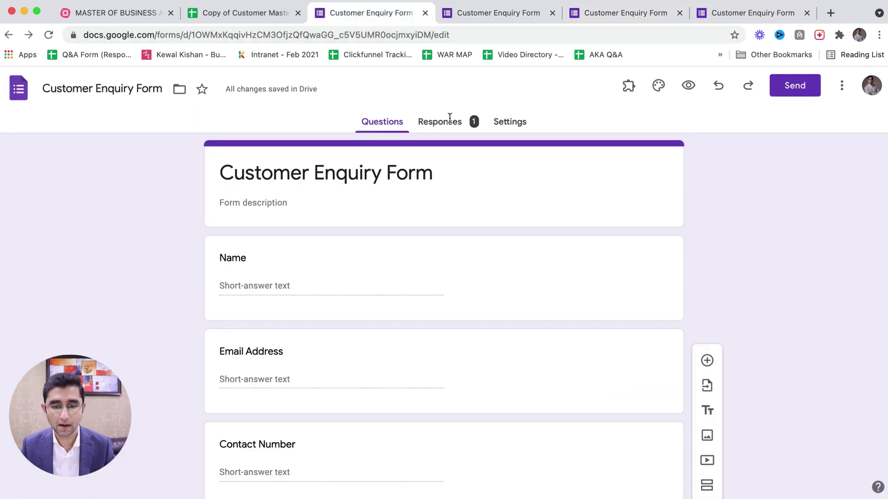
Review the one submitted enquiry in the form's Responses summary.
left_click(449, 122)
scroll(455, 298, "down", 4)
scroll(455, 298, "up", 4)
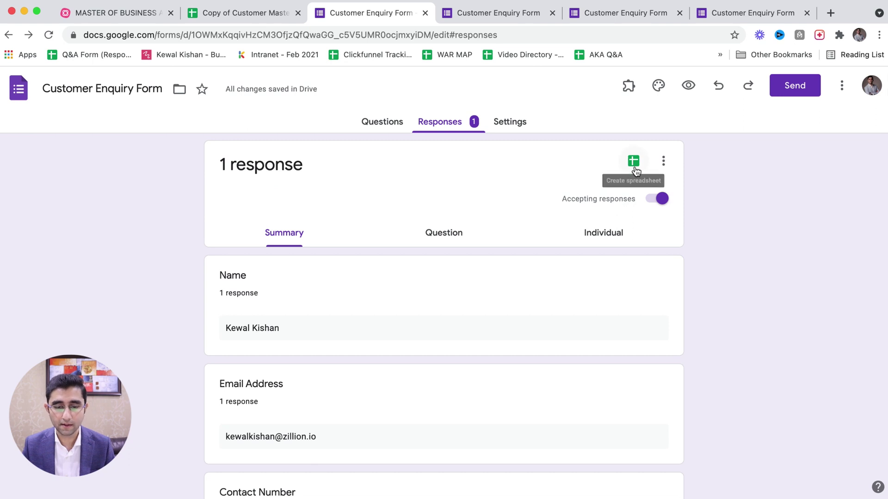
Link the responses to a new spreadsheet named 'Customer Enquiries'.
left_click(634, 164)
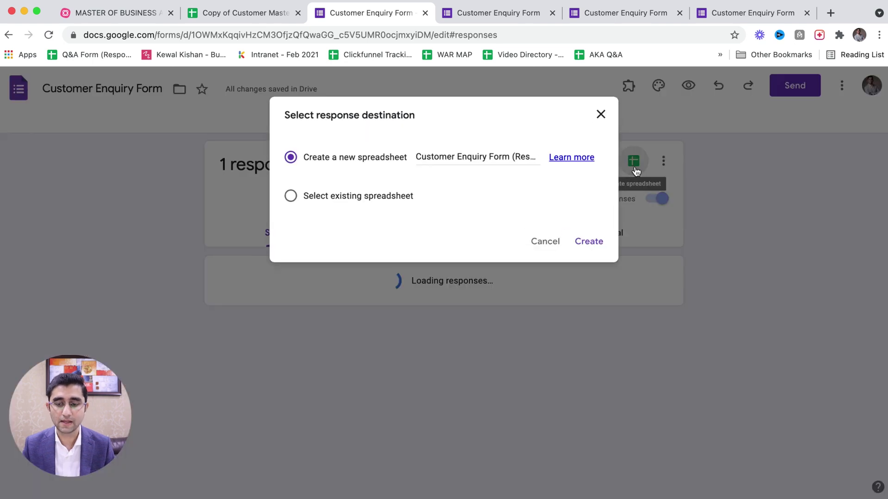
left_click(467, 157)
key("shift+End")
key("BackSpace")
key("BackSpace")
type("ies")
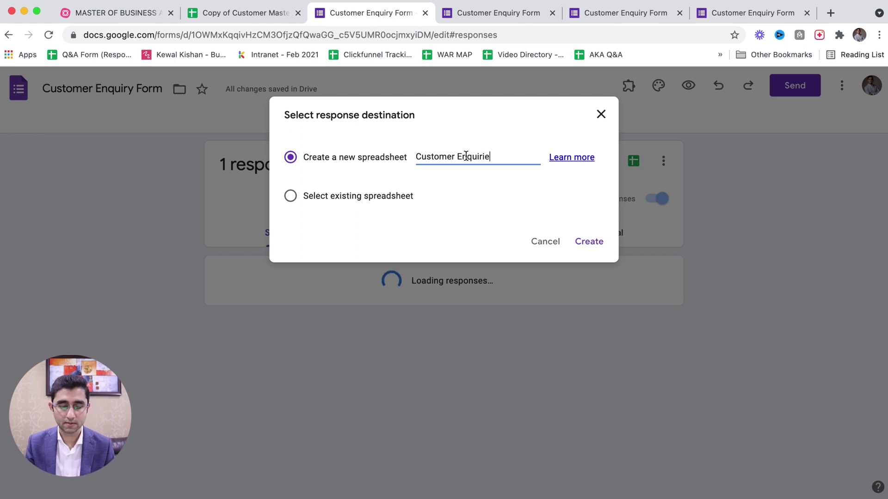
left_click(590, 243)
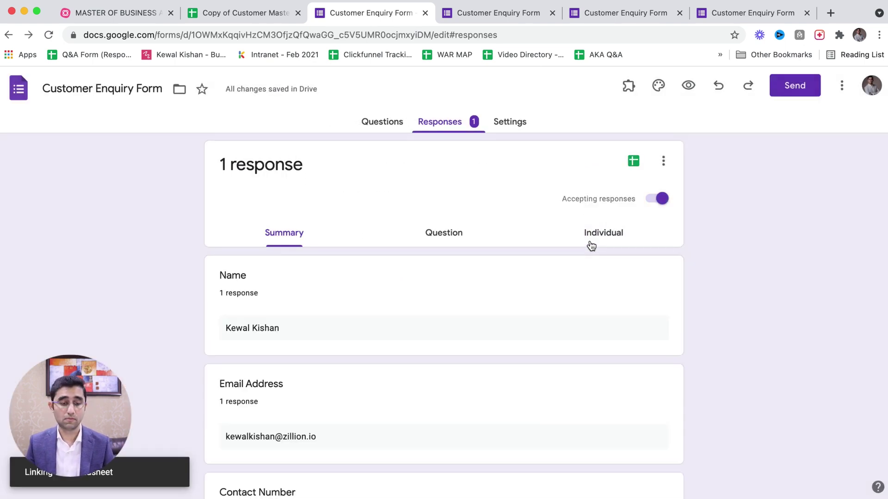
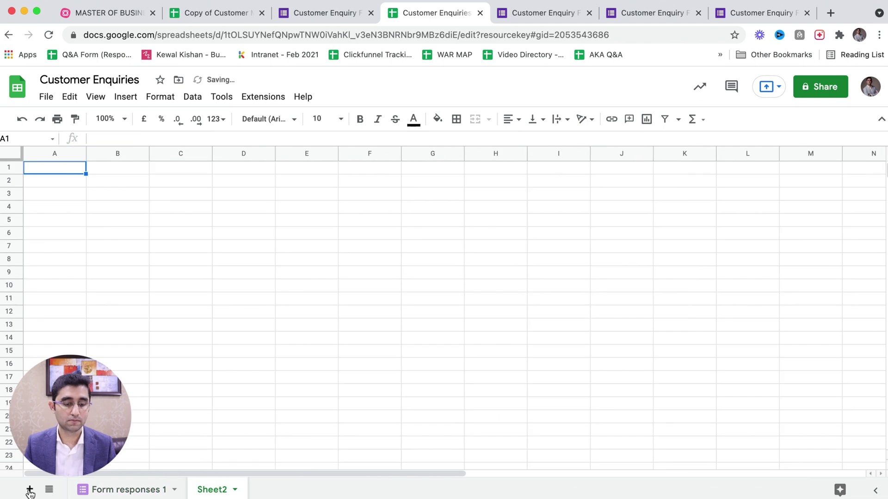
Rename the Sheet2 tab to 'Unique Customers'.
double_click(200, 493)
type("Customer")
key("BackSpace")
key("BackSpace")
key("BackSpace")
key("BackSpace")
key("BackSpace")
key("BackSpace")
key("BackSpace")
key("BackSpace")
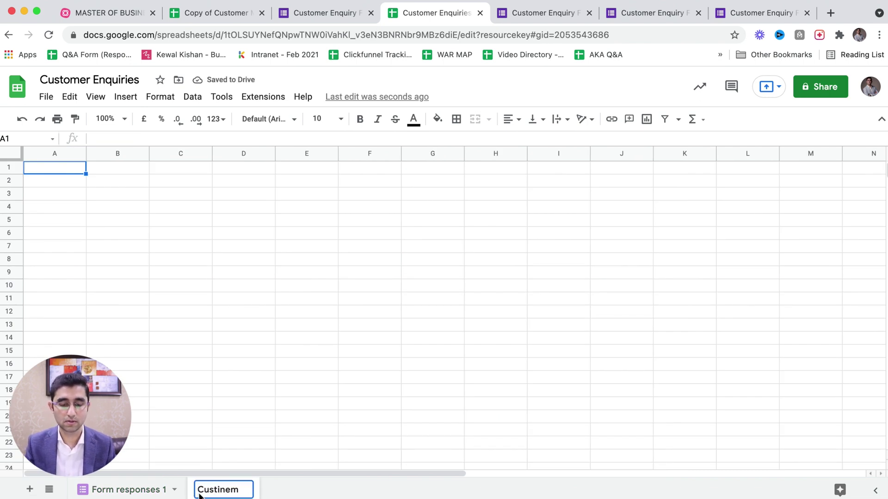
type("Uniqu")
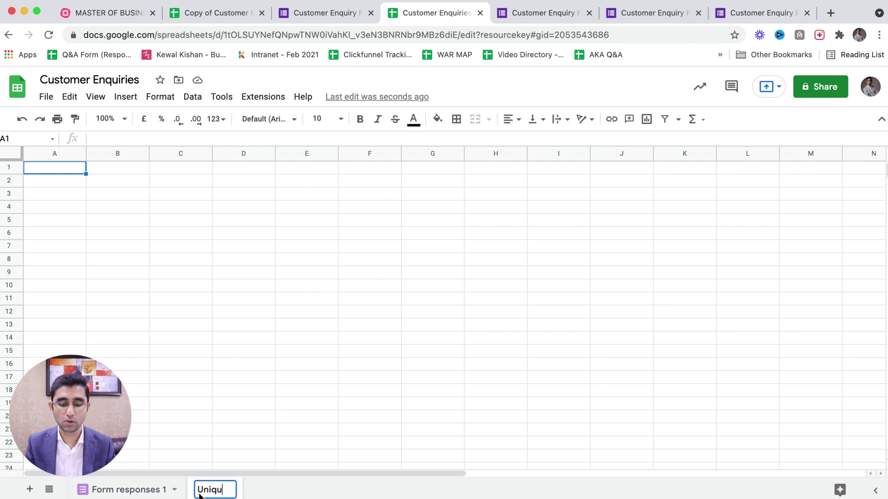
type("e Customers")
key("Return")
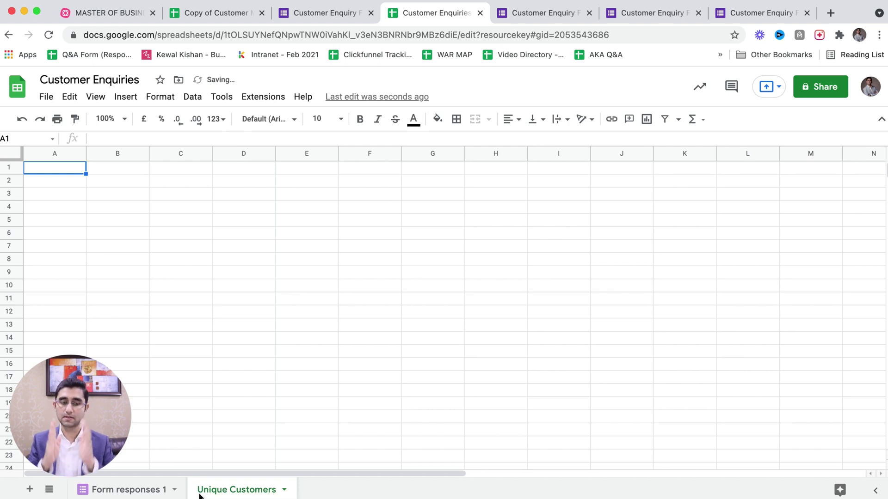
Enter the headers Name and Email in A1 and B1.
type("Name")
key("Tab")
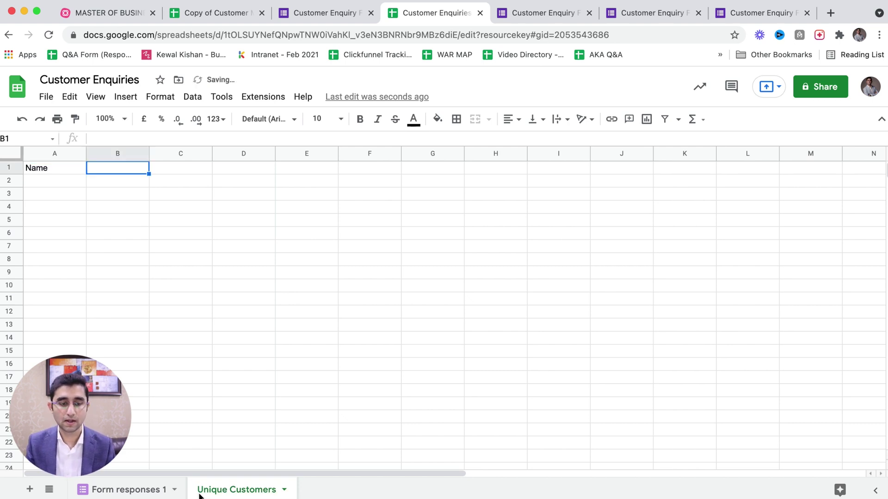
key("ctrl+shift+Tab")
key("ctrl+shift+Tab")
key("ctrl+Tab")
key("ctrl+Tab")
type("Email")
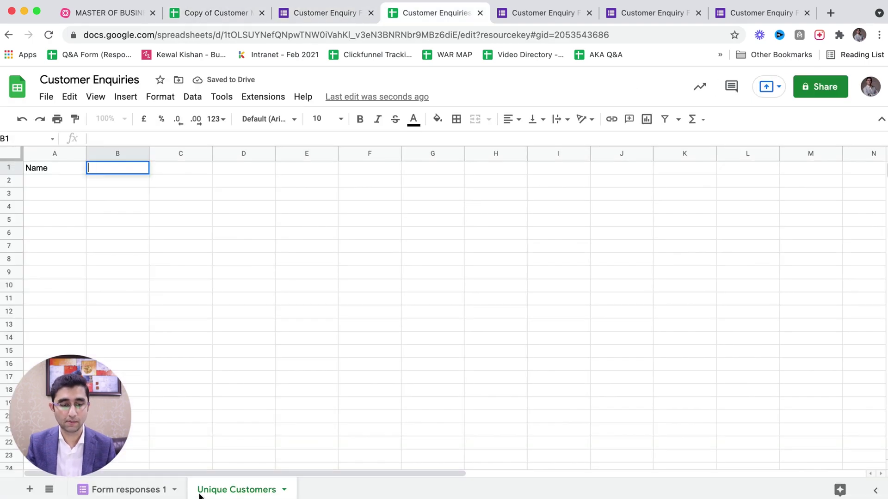
key("Tab")
Add the headers Phone, City and GST number in C1–E1, then select A2.
type("Phone")
key("Tab")
type("Cot")
key("BackSpace")
key("BackSpace")
type("ity")
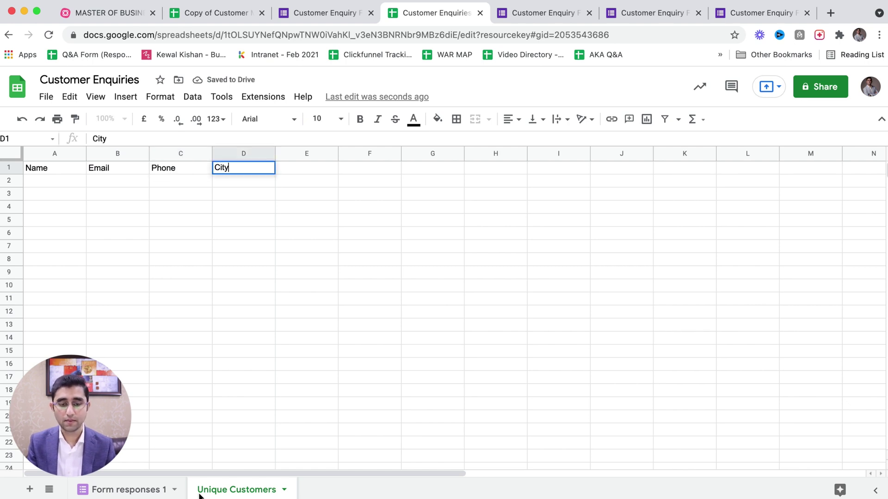
key("Tab")
type("GST number")
key("Tab")
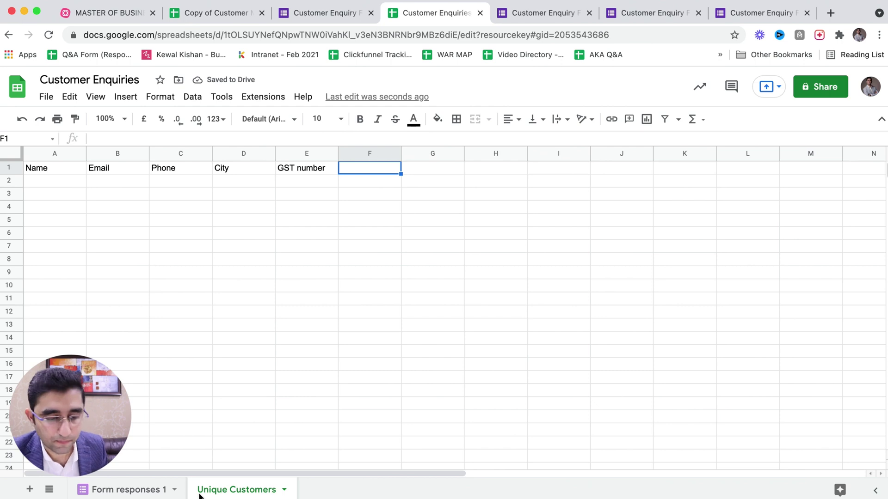
left_click(83, 179)
Enter the three customers' names in A2–A4.
type("Kewal")
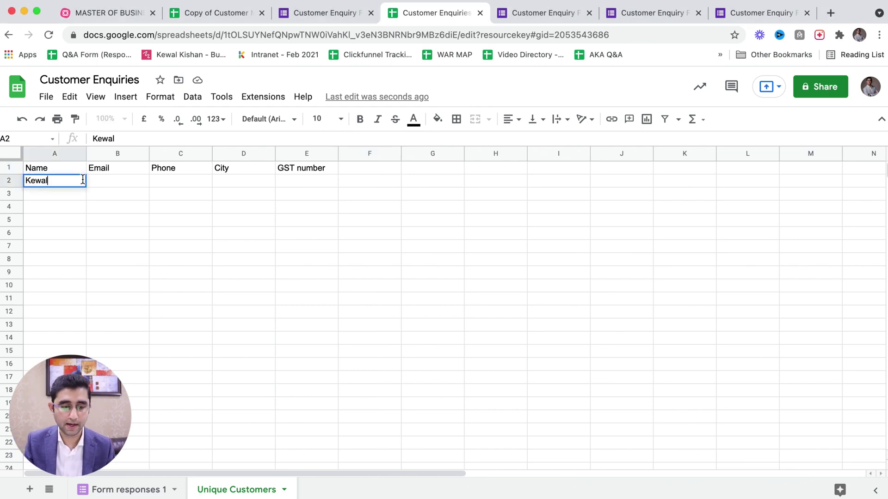
key("Return")
type("Ramesh")
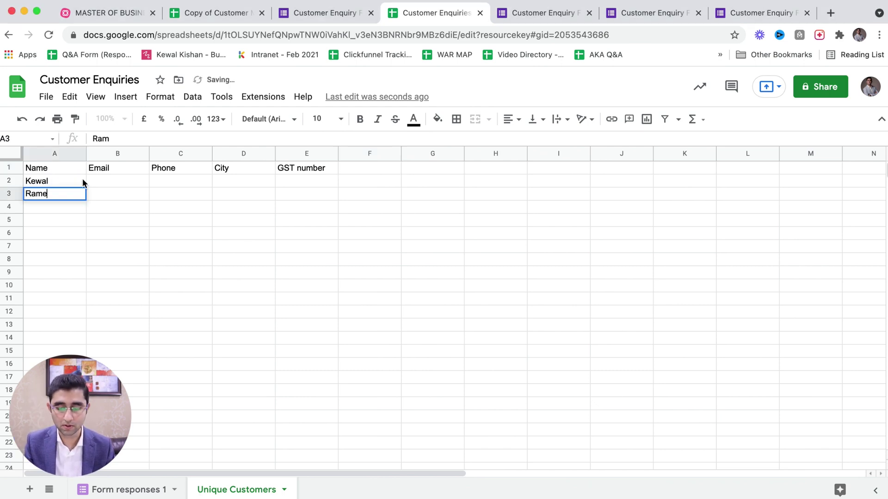
key("Tab")
key("Down")
key("Left")
type("Suresh")
key("Tab")
Fill in the customers' e-mail address and phone numbers in columns B and C.
key("Up")
key("Up")
type("ke")
key("BackSpace")
key("BackSpace")
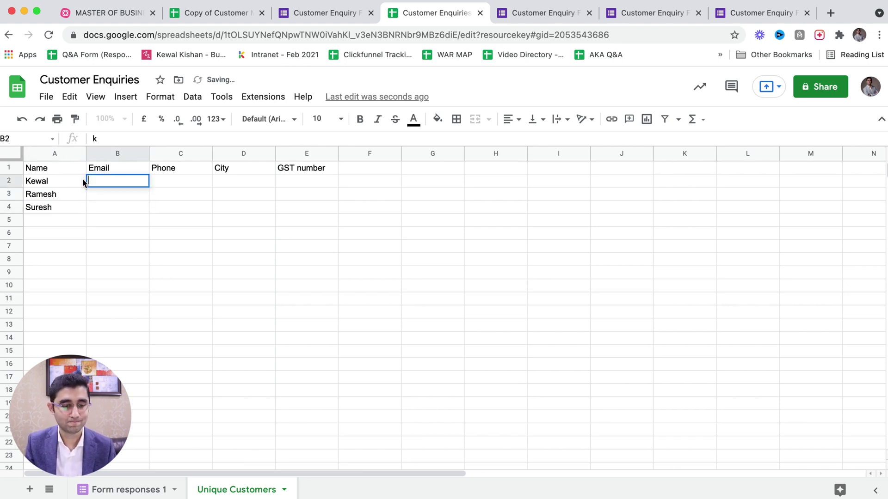
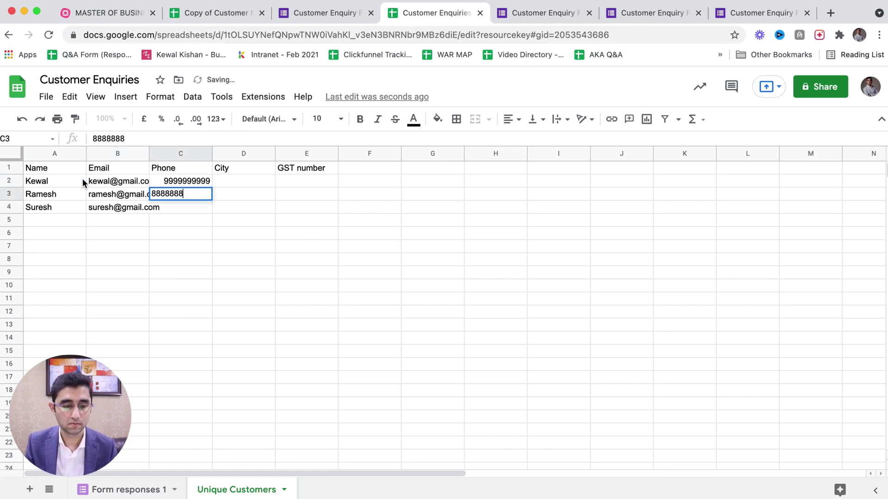
type("888888888")
key("Return")
type("78")
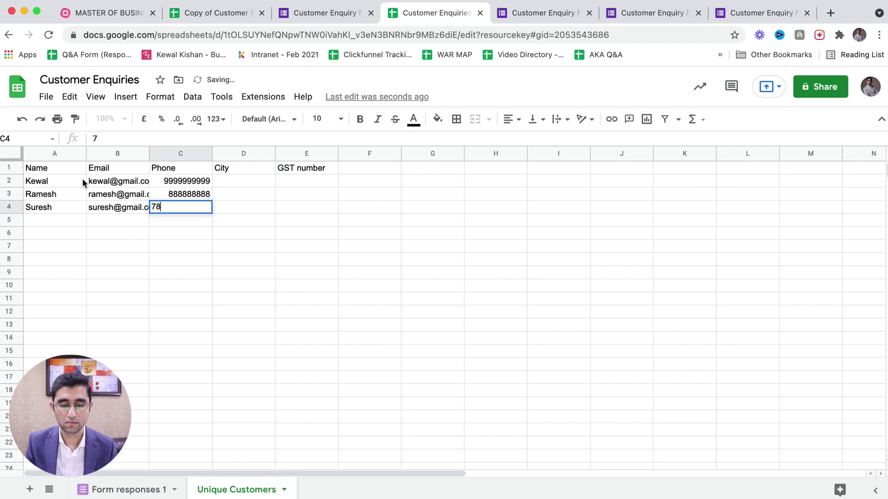
type("78787878")
key("Tab")
Enter the cities Gurgaon, New Delhi and Mumbai in D2–D4.
key("Up")
key("Up")
type("Gurgaon")
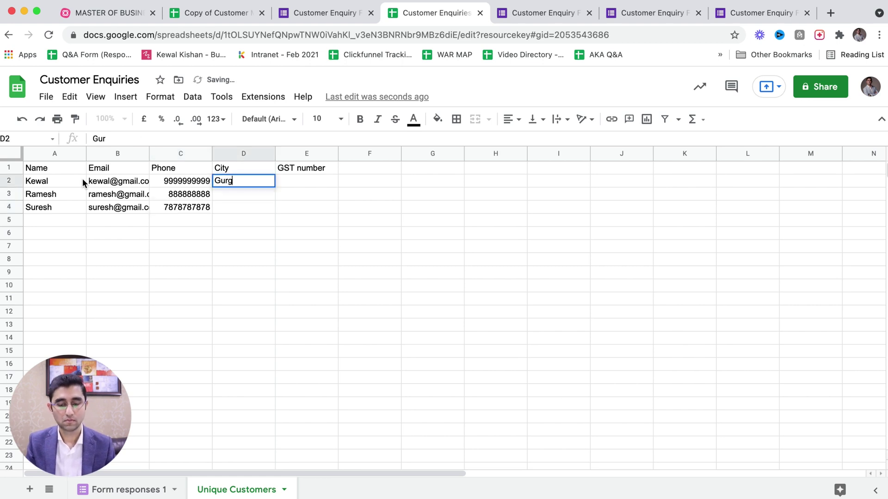
key("Tab")
key("Down")
key("Left")
type("New Delhi")
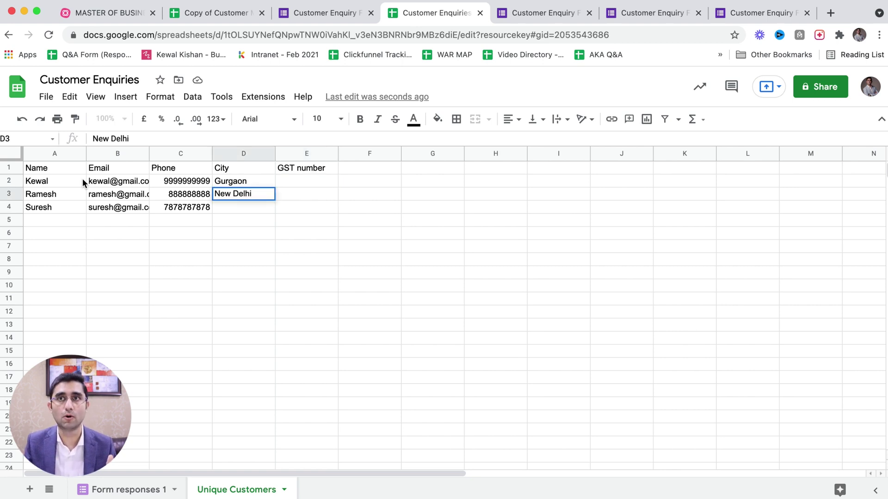
key("Return")
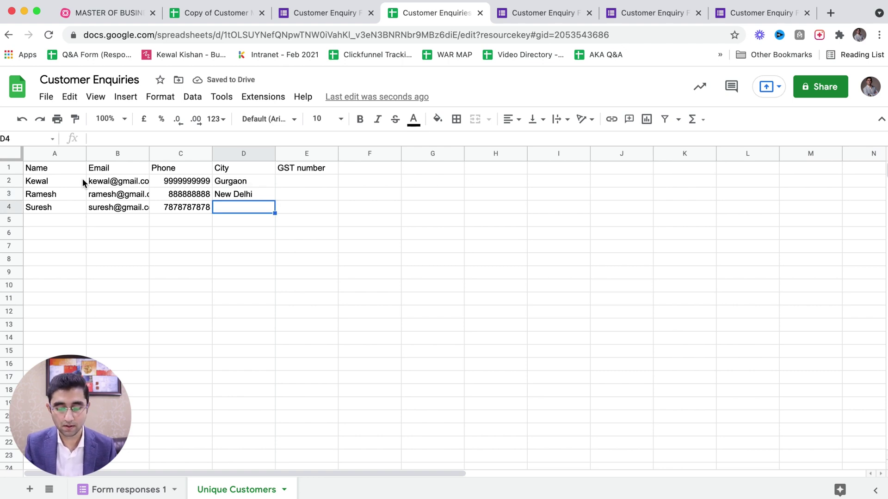
type("Mumbai")
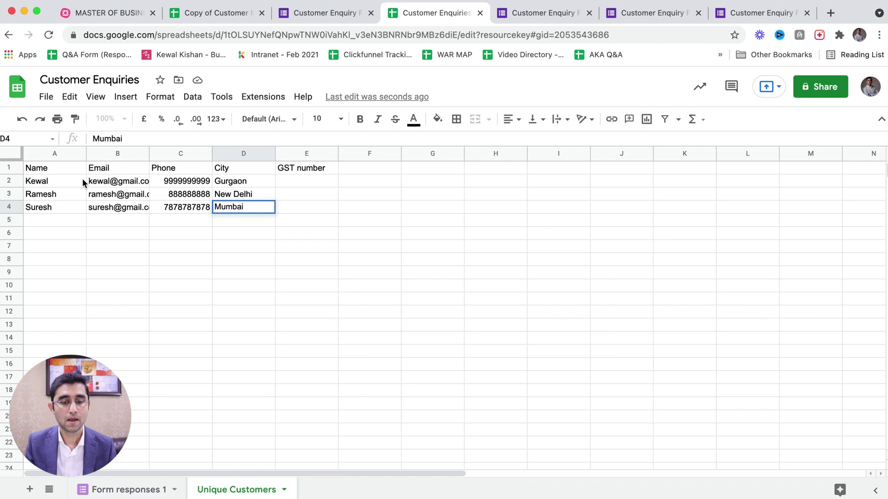
key("Return")
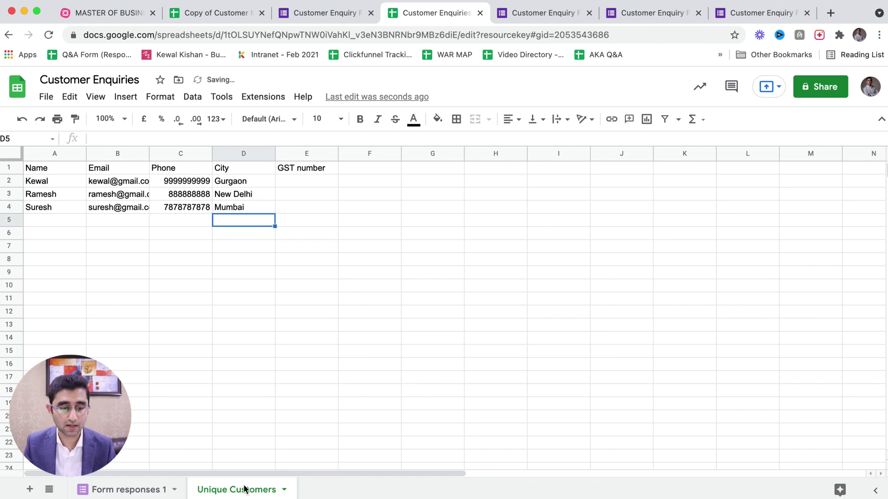
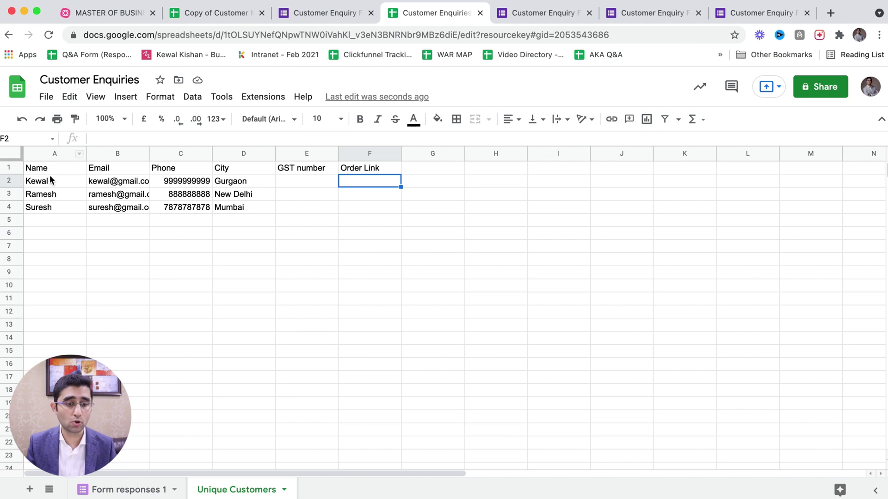
Check the first customer's name in A2, then select the empty Order Link cell F2.
left_click(48, 183)
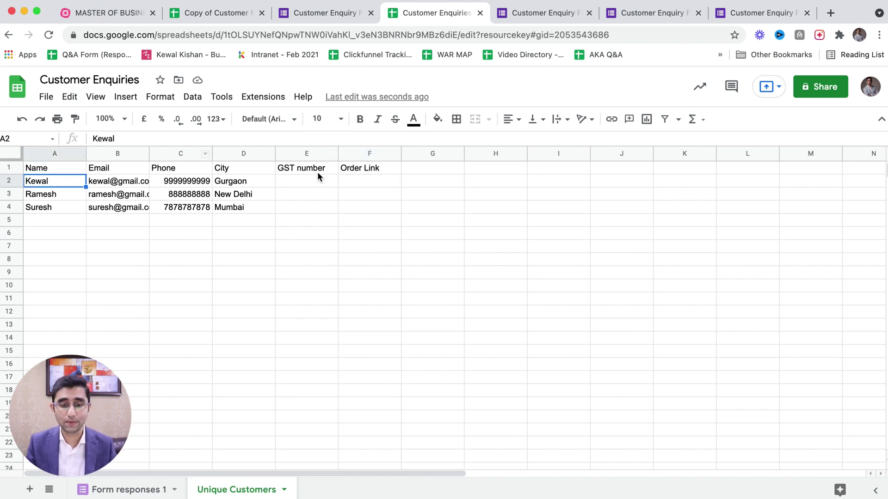
left_click(366, 186)
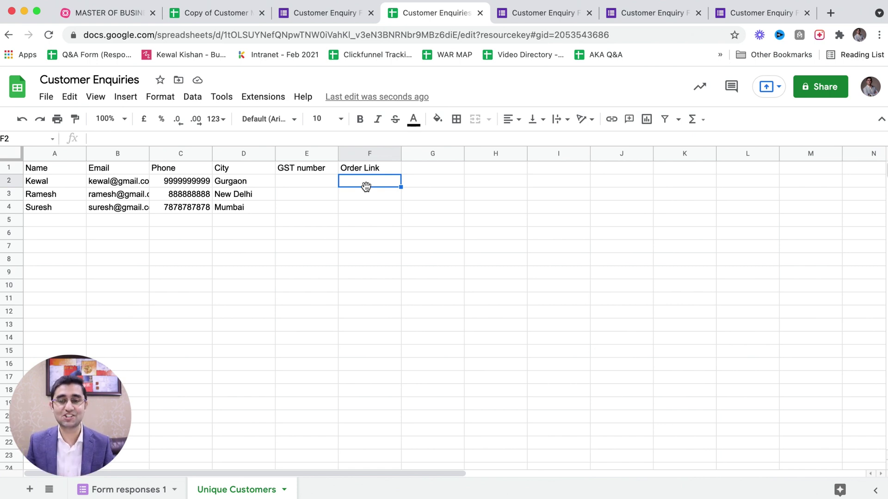
On the form's pre-fill page, enter placeholder answers Name, email and contact.
key("ctrl+Tab")
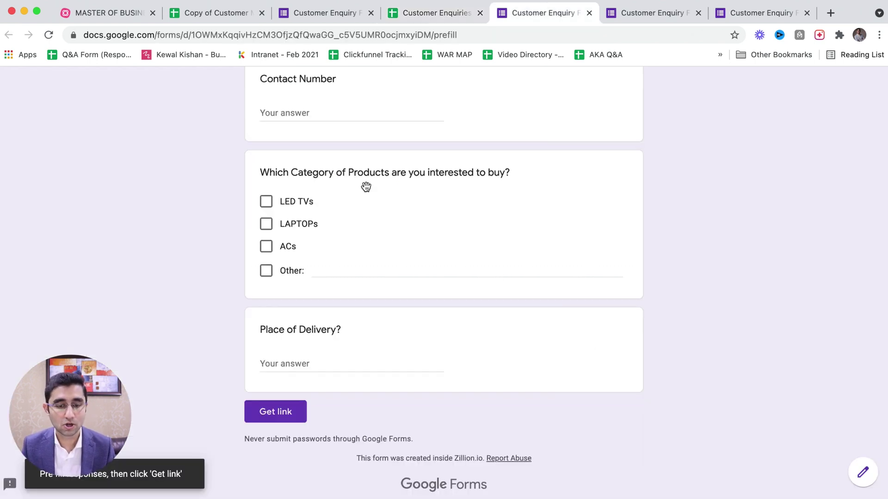
key("Tab")
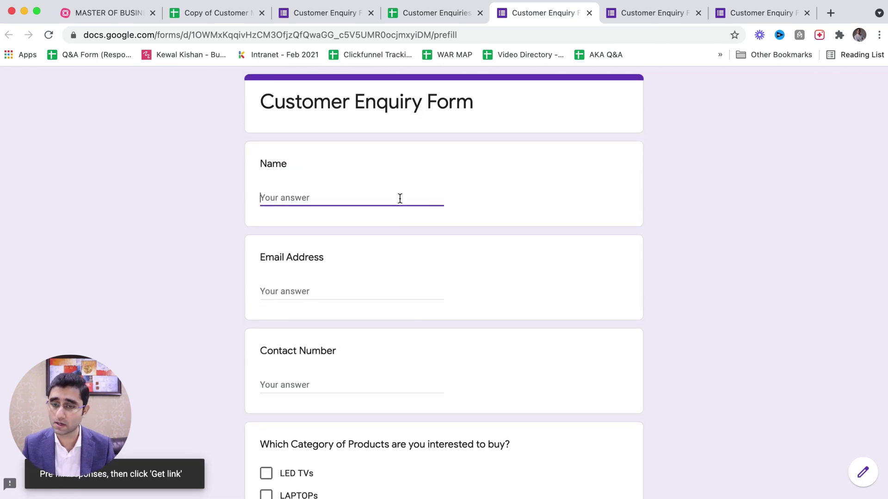
type("Kewal")
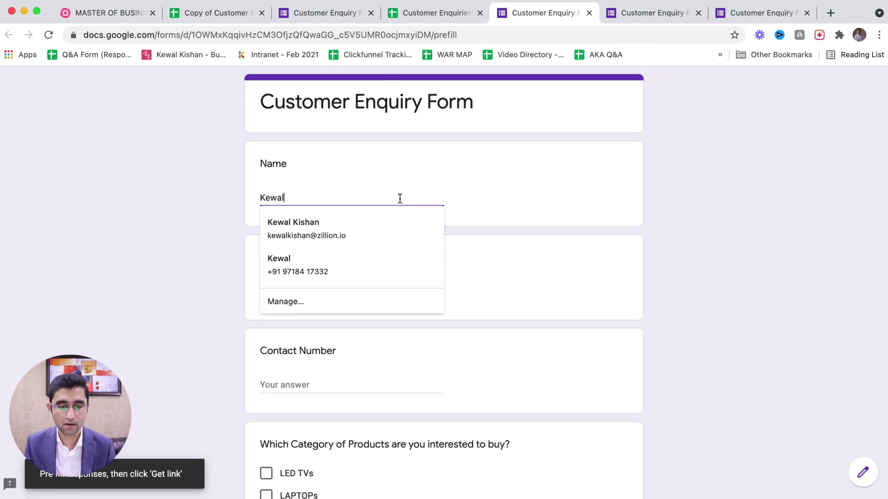
key("Tab")
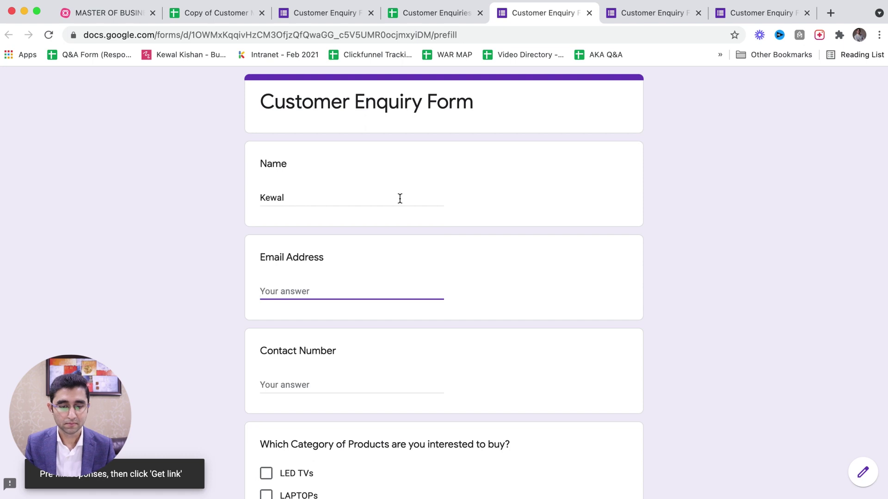
key("shift+Tab")
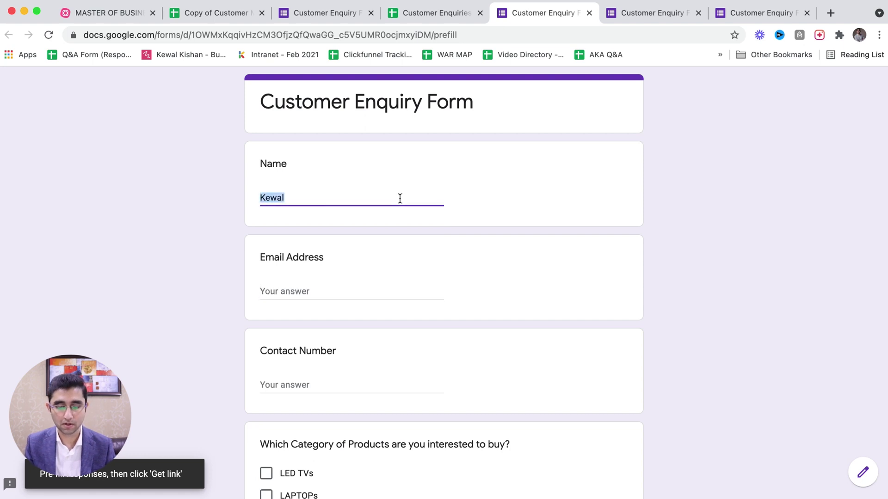
type("Name")
key("Tab")
type("emai")
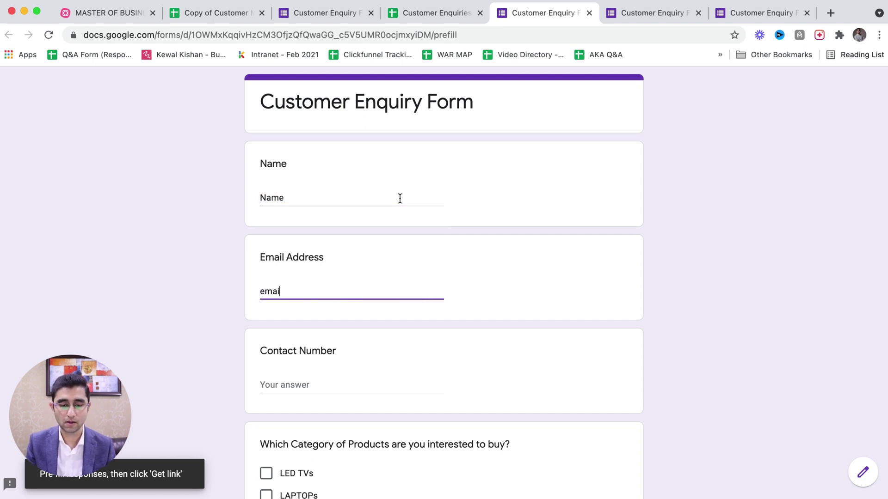
type("l")
key("Tab")
type("contact")
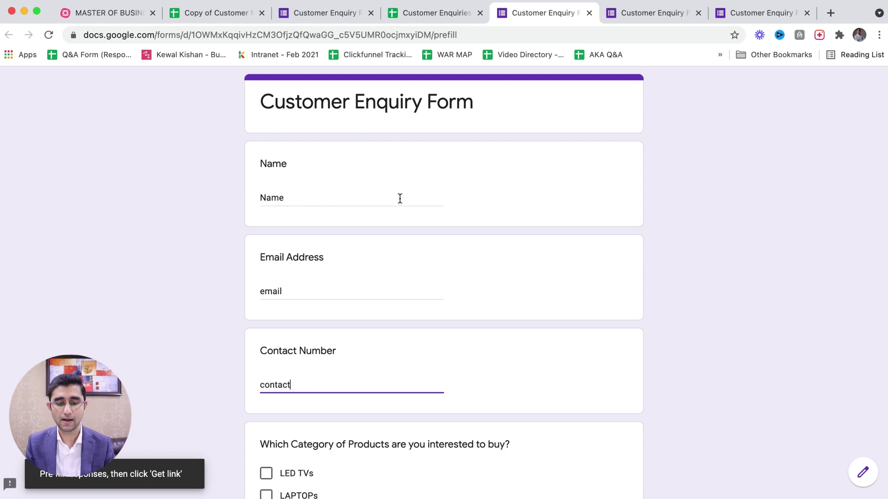
Enter City as the placeholder answer for Place of Delivery.
scroll(400, 198, "down", 5)
key("super+a")
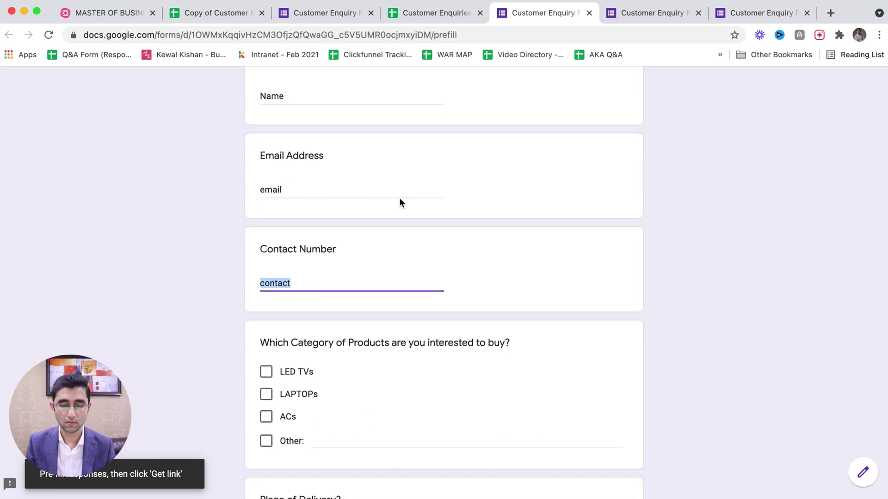
key("Tab")
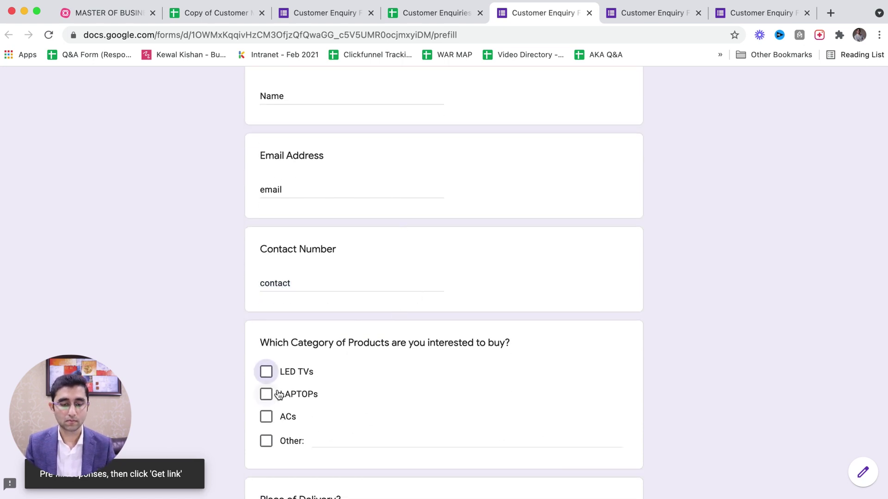
scroll(278, 394, "down", 5)
left_click(286, 407)
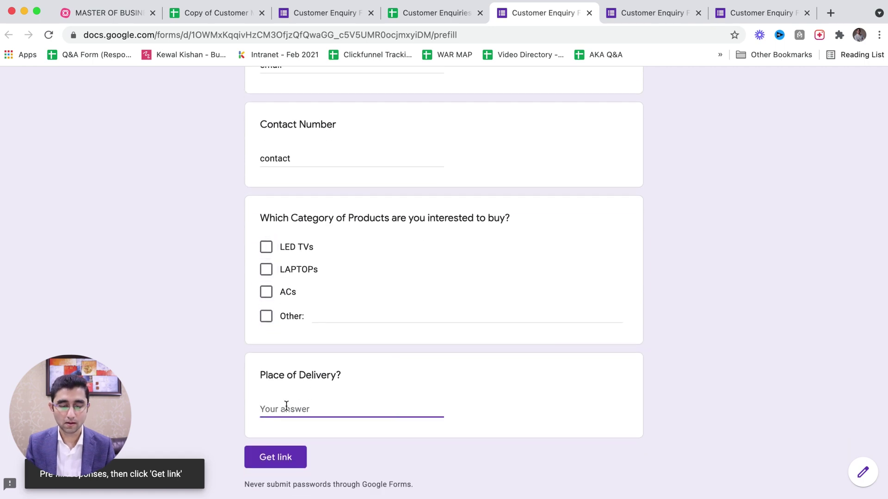
type("City")
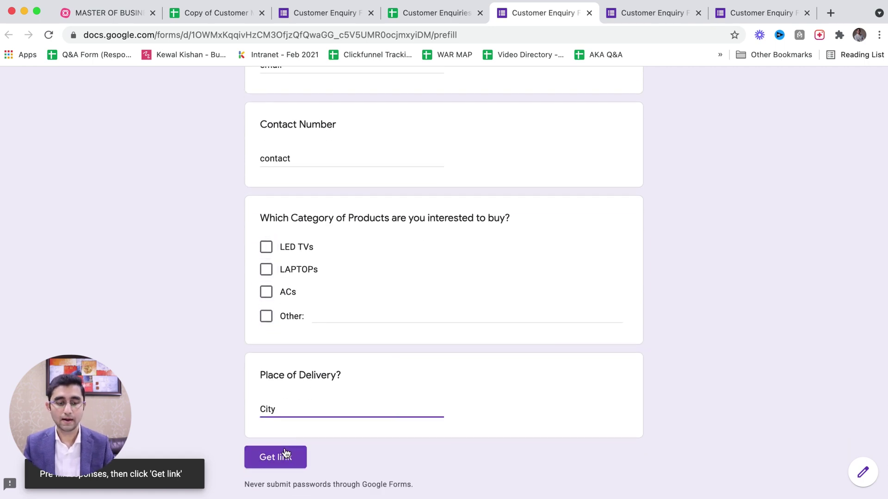
Generate and copy the pre-filled link, then load it in a new browser tab.
left_click(285, 455)
left_click(273, 475)
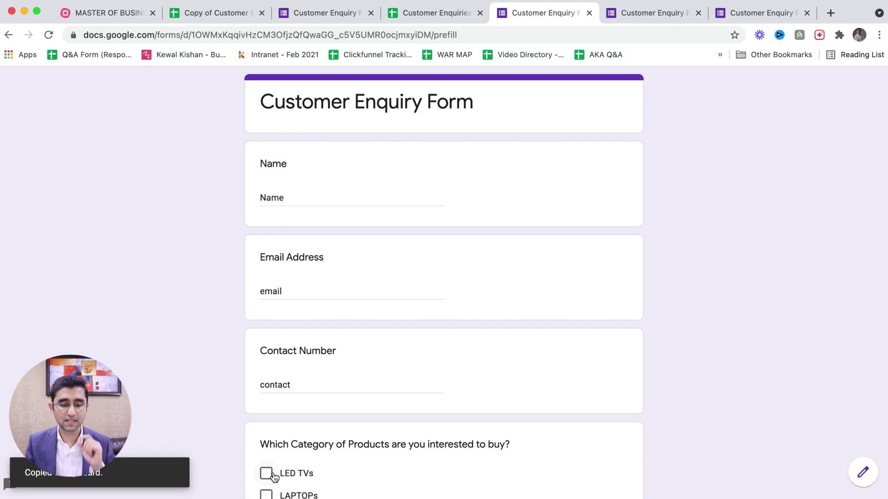
key("super+t")
key("super+v")
key("Return")
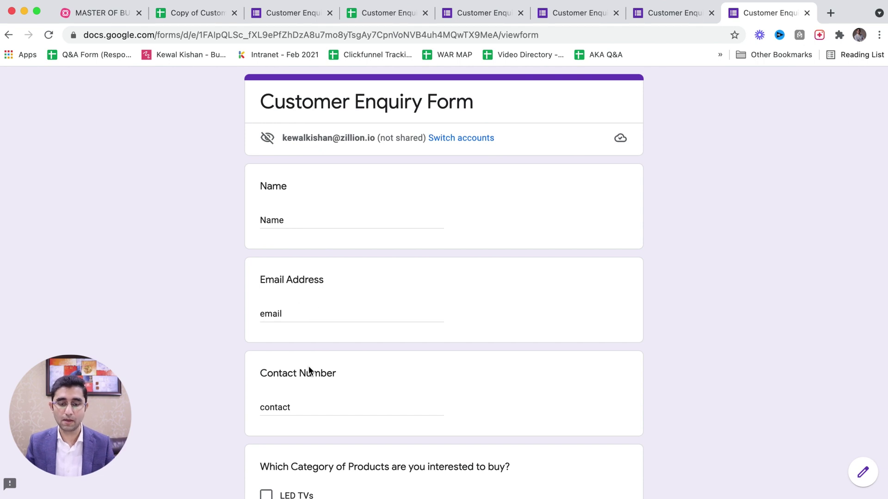
Scroll through the loaded form to confirm the placeholder answers fill in.
scroll(309, 365, "down", 5)
scroll(308, 365, "down", 2)
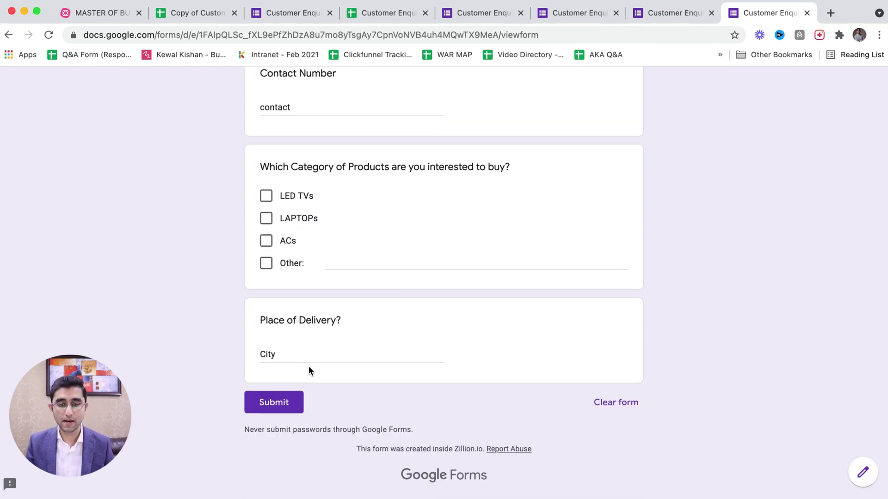
scroll(300, 252, "up", 5)
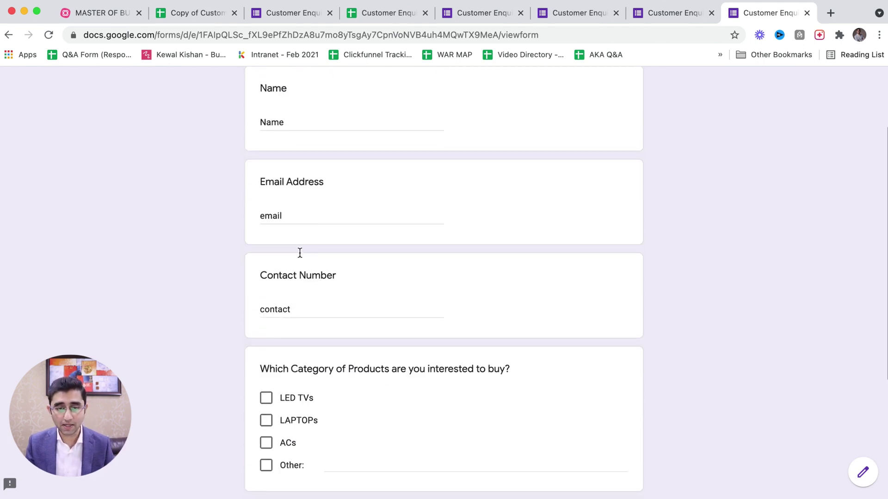
left_click(359, 16)
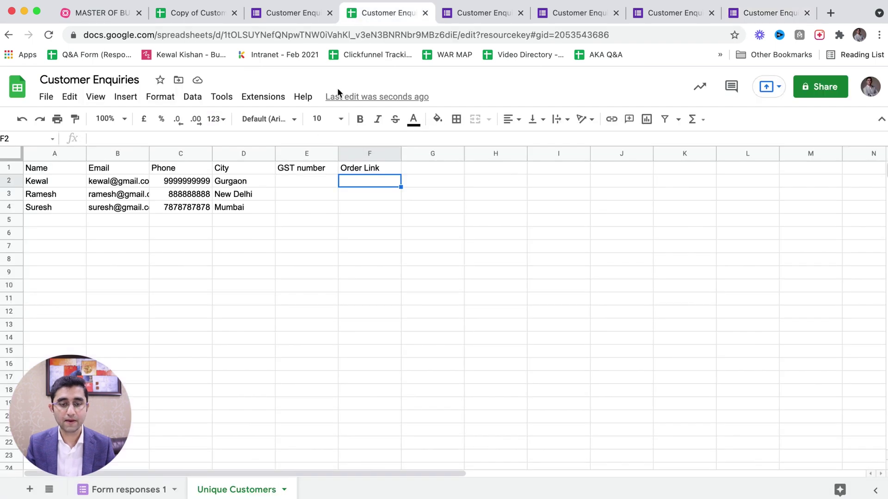
Review the customer columns, select F2 and zoom the sheet to 125%.
left_click(69, 184)
left_click(113, 170)
key("ctrl+shift+Down")
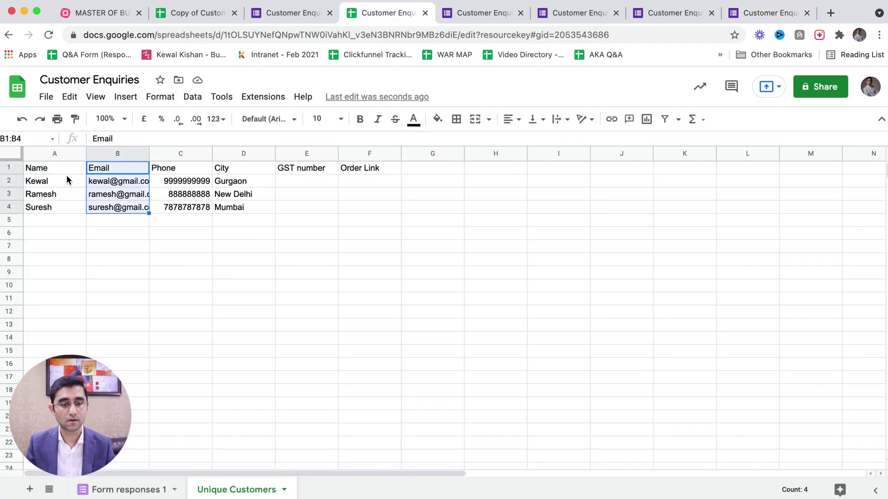
left_click_drag(54, 169, 62, 221)
left_click(190, 151)
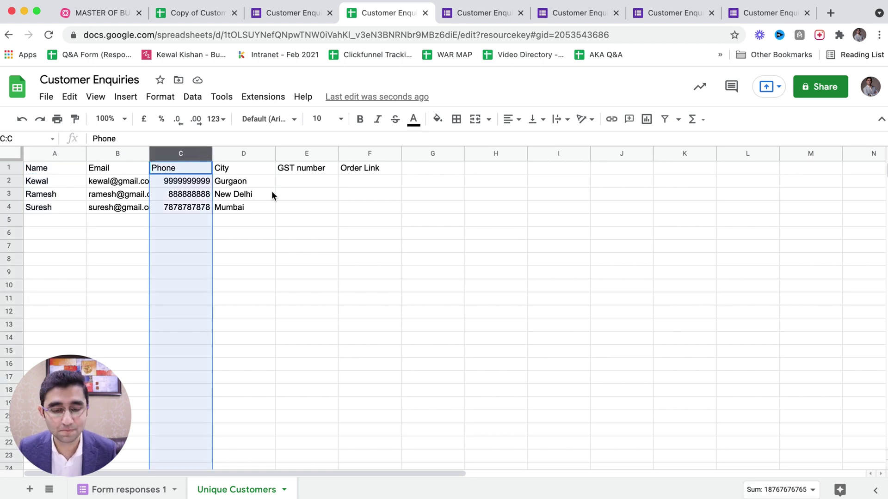
left_click(319, 181)
left_click(356, 182)
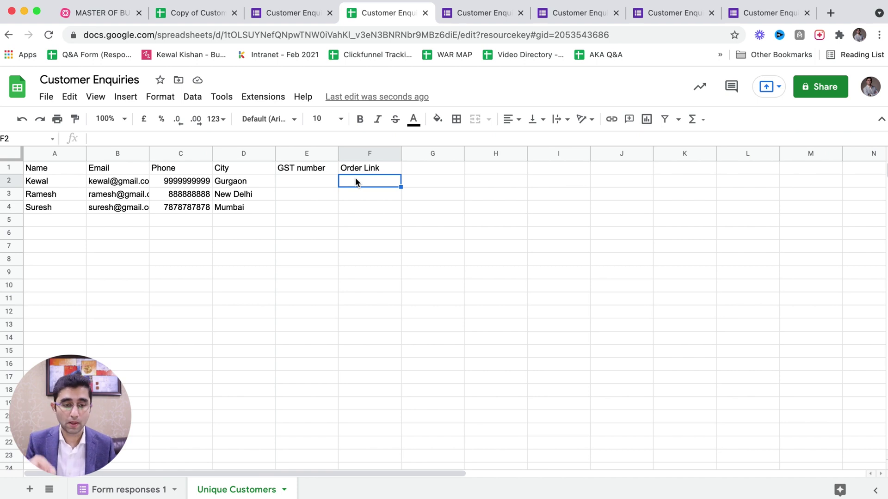
left_click(125, 120)
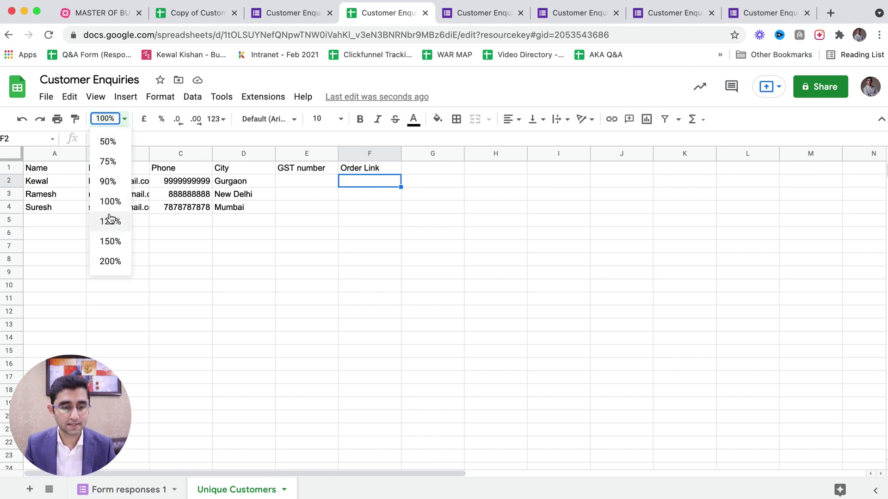
left_click(110, 222)
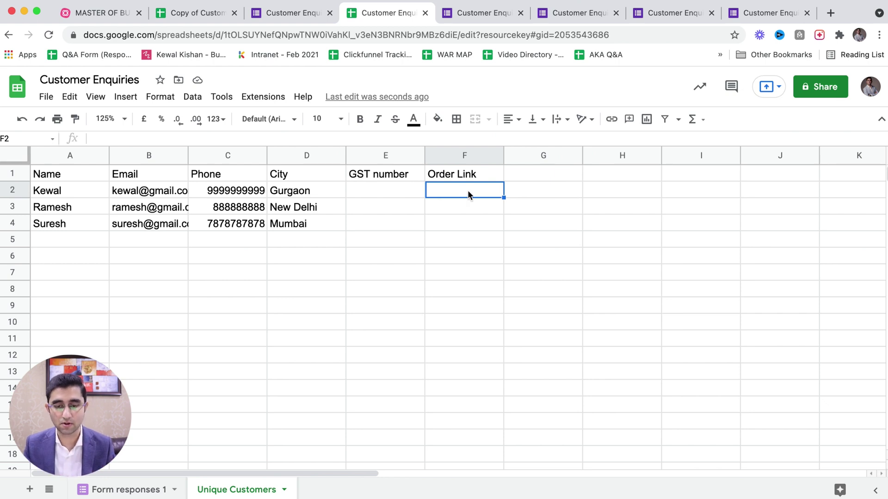
In F2, start =HYPERLINK(" and paste the copied pre-filled form URL.
type("=h")
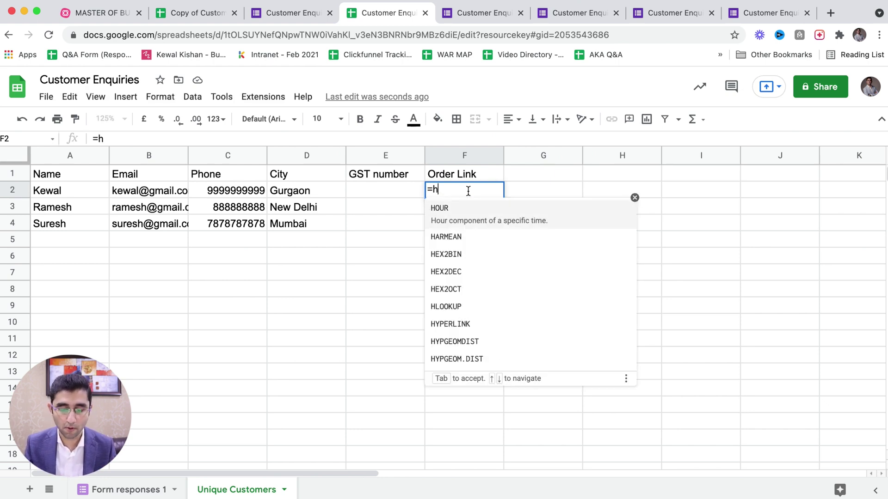
type("yper")
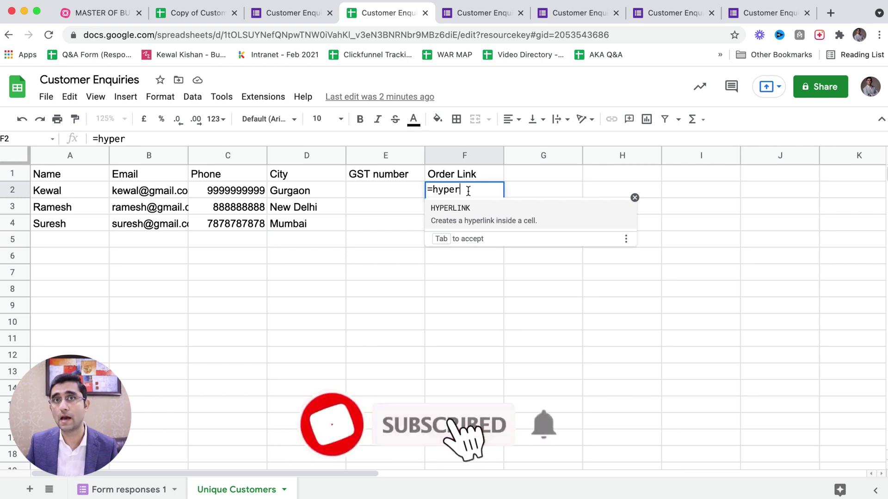
key("BackSpace")
key("BackSpace")
key("BackSpace")
key("BackSpace")
key("BackSpace")
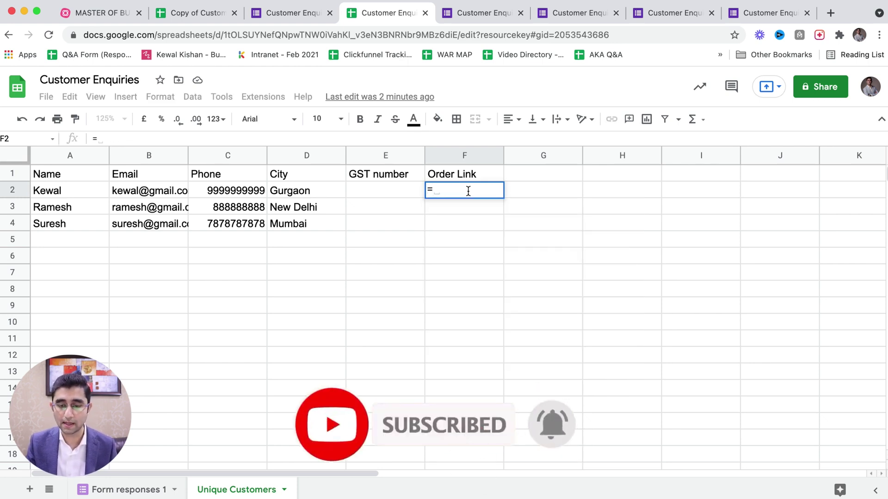
type("s")
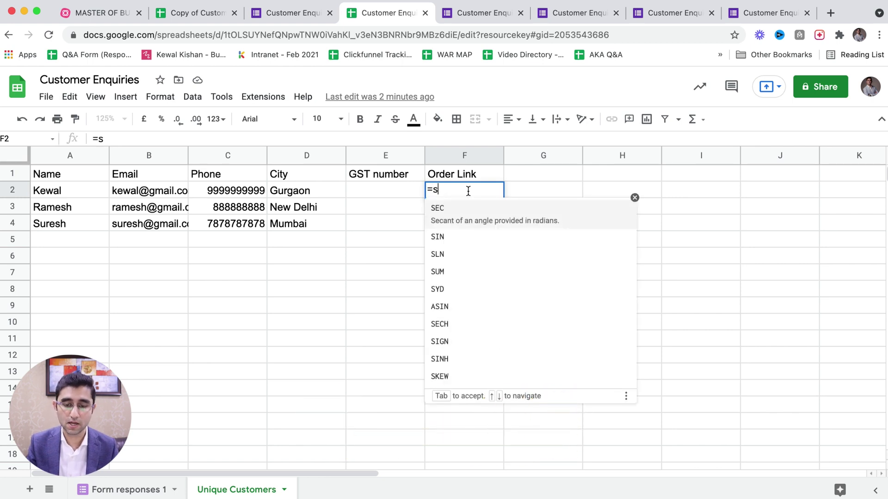
key("BackSpace")
type("a")
key("BackSpace")
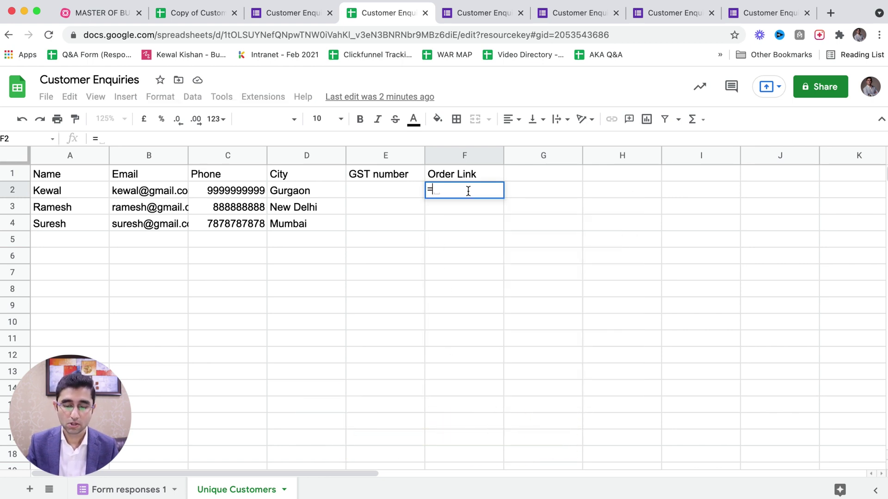
type("hy")
key("Tab")
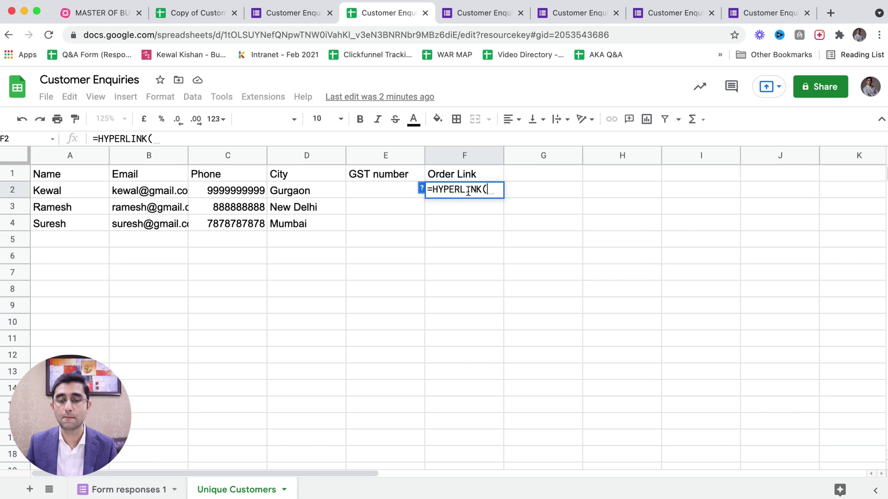
left_click(423, 190)
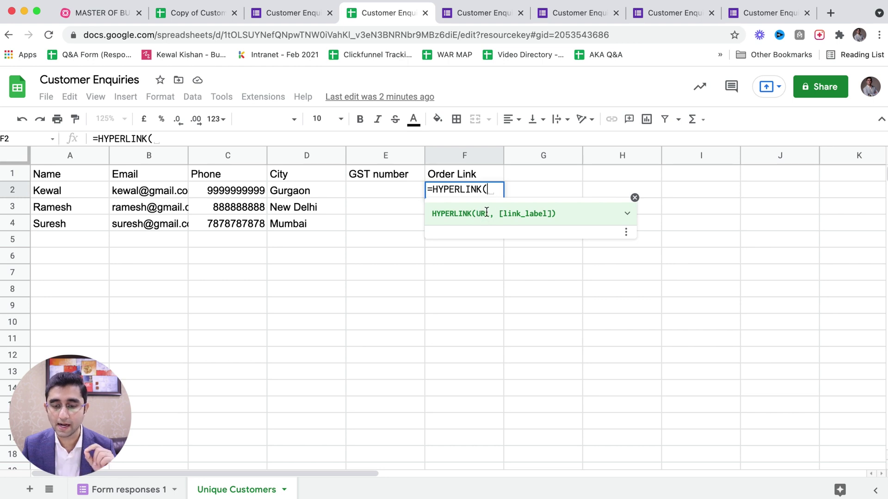
type("\"")
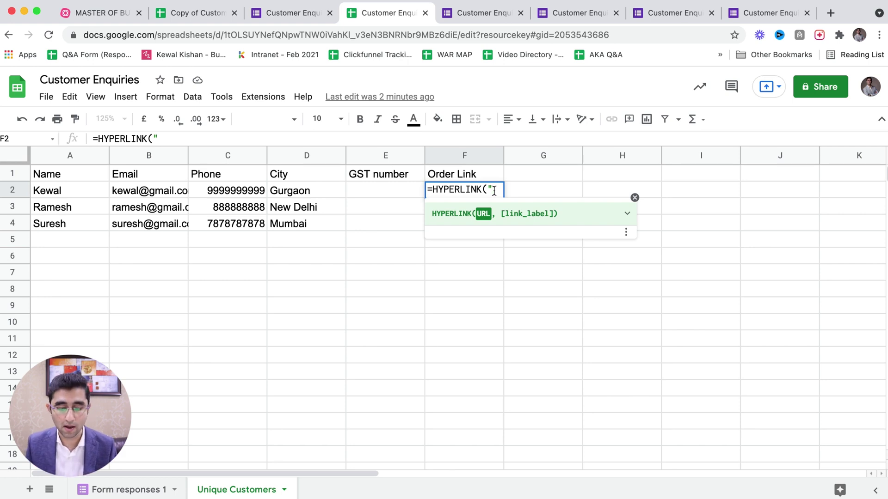
type("https://docs.google.com/forms/d/e/1FAIpQLSc_fXL9ePfZhDzA8u7mo8yTsgAy7CpnVoNVB4uh4MQwTX9MeA/viewform?usp=pp_url&entry.1200138146=Name&entry.2097381041=email&entry.1802708394=contact&entry.1561838716=City")
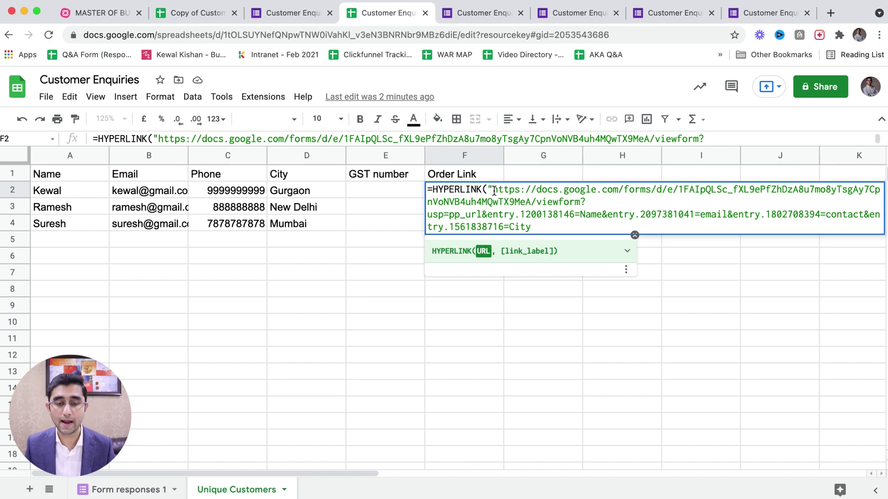
key("ctrl+Tab")
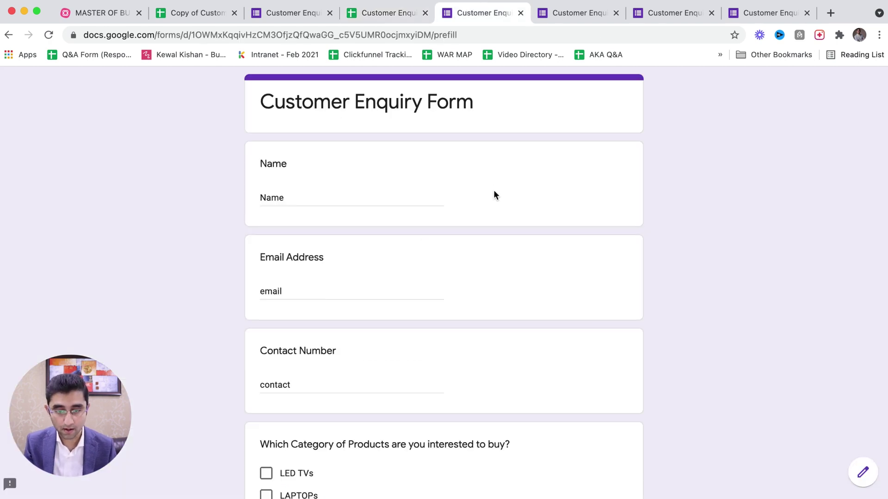
scroll(492, 190, "down", 5)
scroll(396, 251, "up", 3)
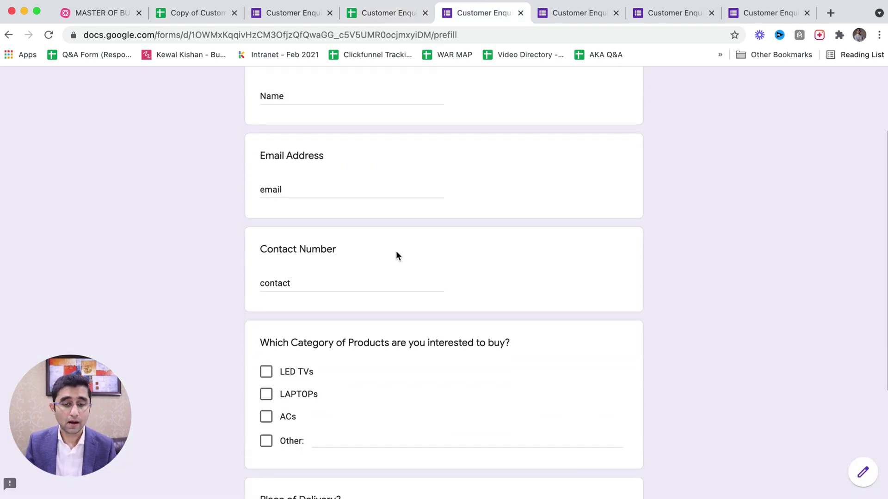
scroll(396, 251, "up", 1)
key("ctrl+shift+Tab")
key("ctrl+Tab")
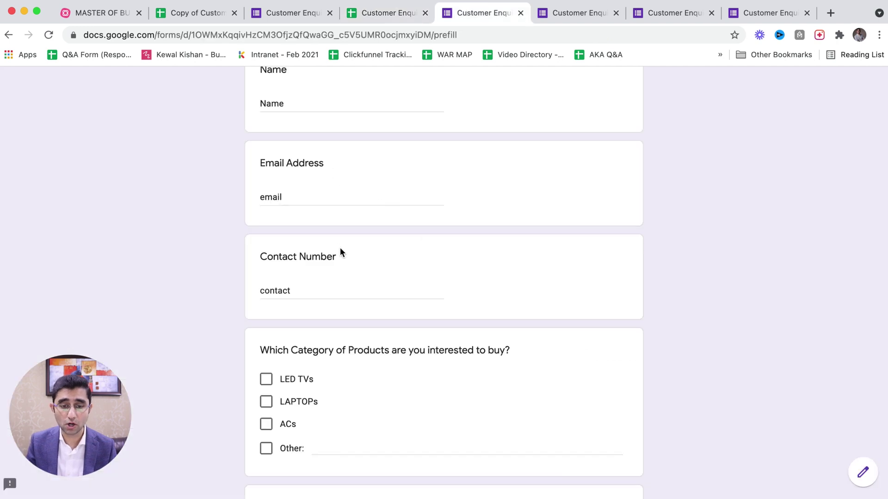
scroll(340, 252, "up", 2)
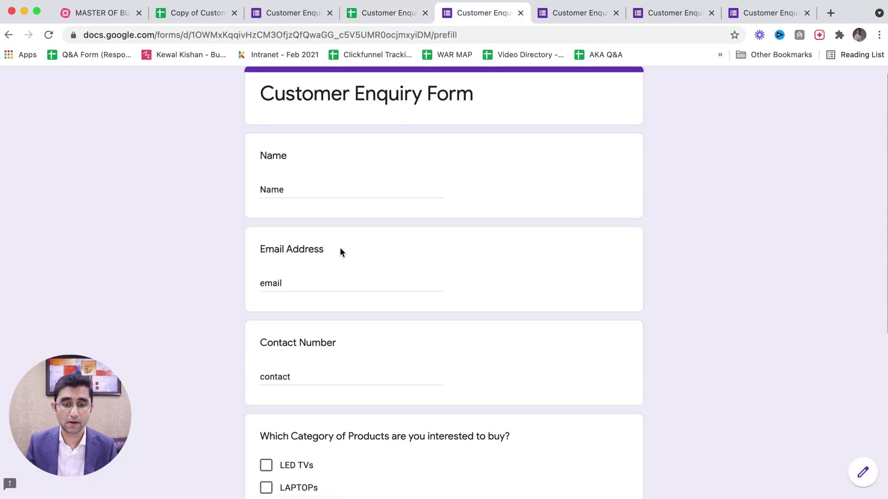
double_click(323, 192)
left_click(261, 283)
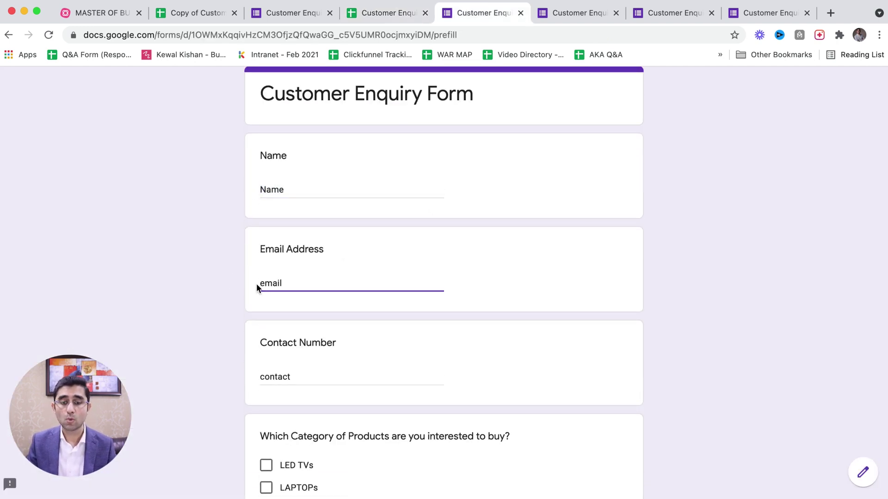
scroll(268, 283, "down", 4)
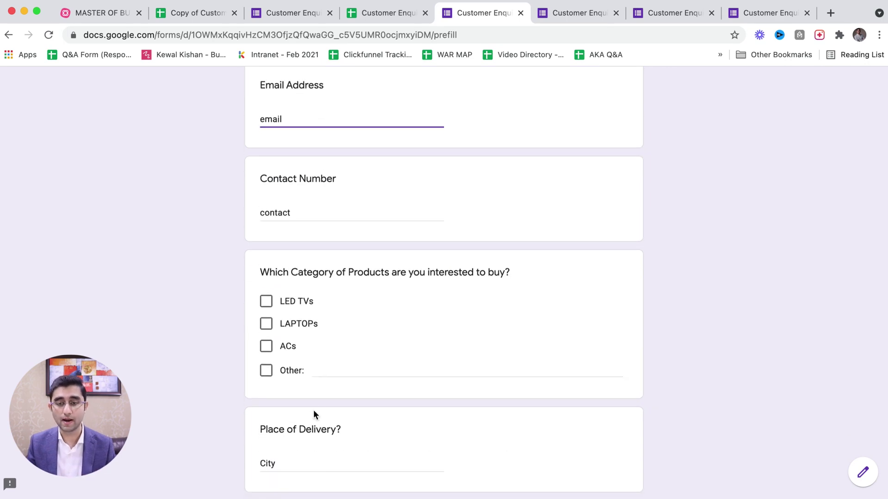
key("ctrl+shift+Tab")
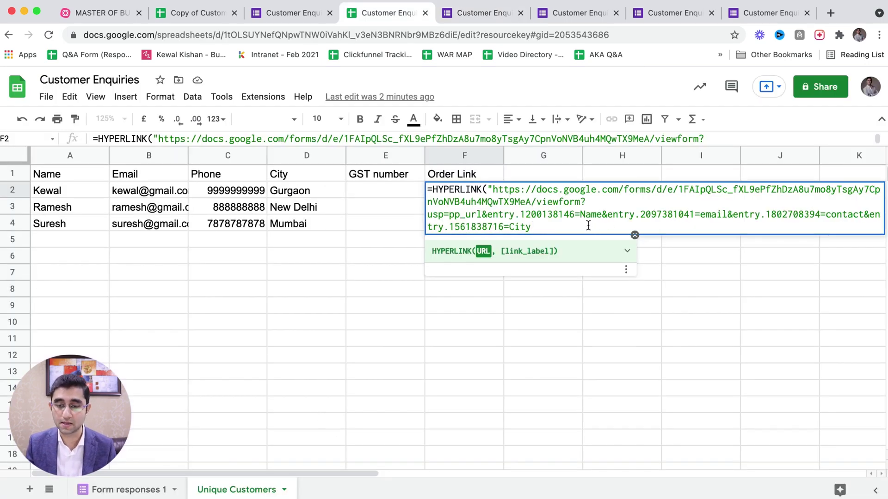
Close the URL and finish F2's formula with the label "Get an Order".
type("\"")
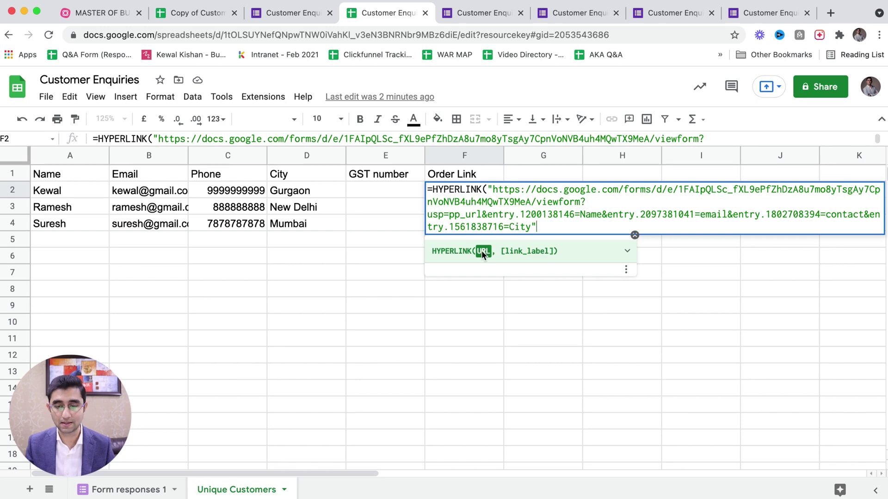
type(", ")
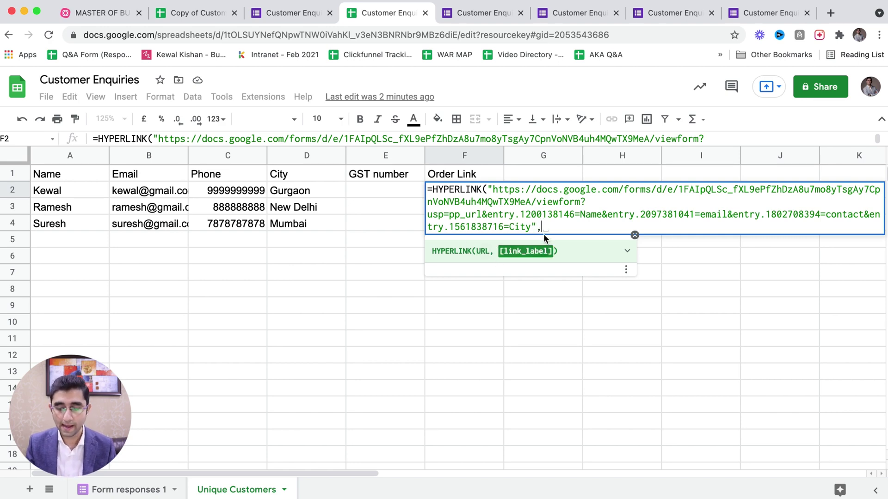
type("\"")
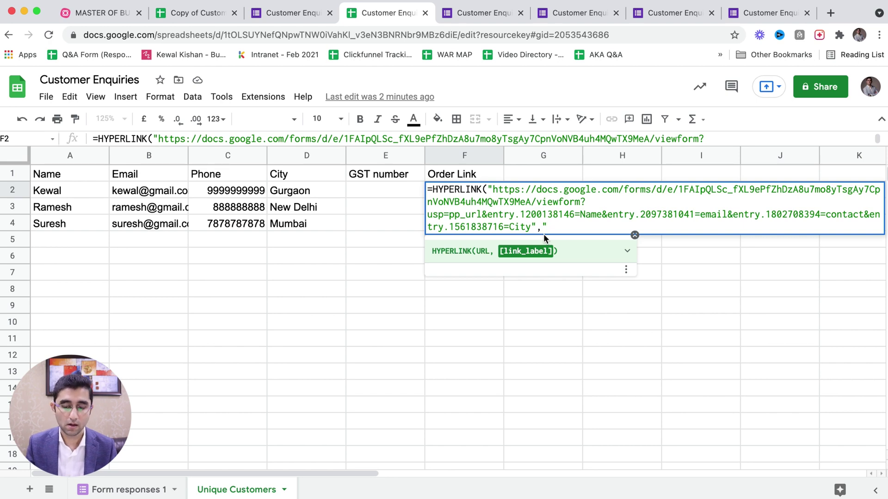
type("Order")
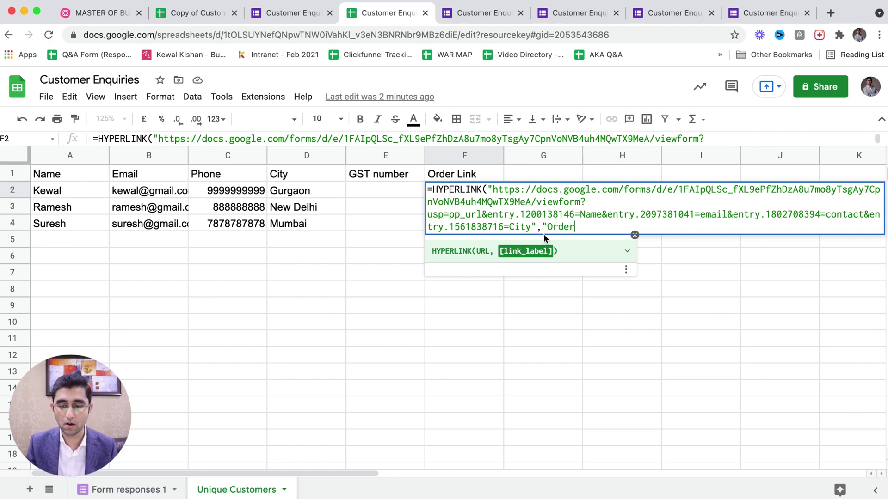
type(" For")
key("BackSpace")
key("BackSpace")
key("BackSpace")
key("BackSpace")
key("BackSpace")
key("BackSpace")
key("BackSpace")
key("BackSpace")
key("BackSpace")
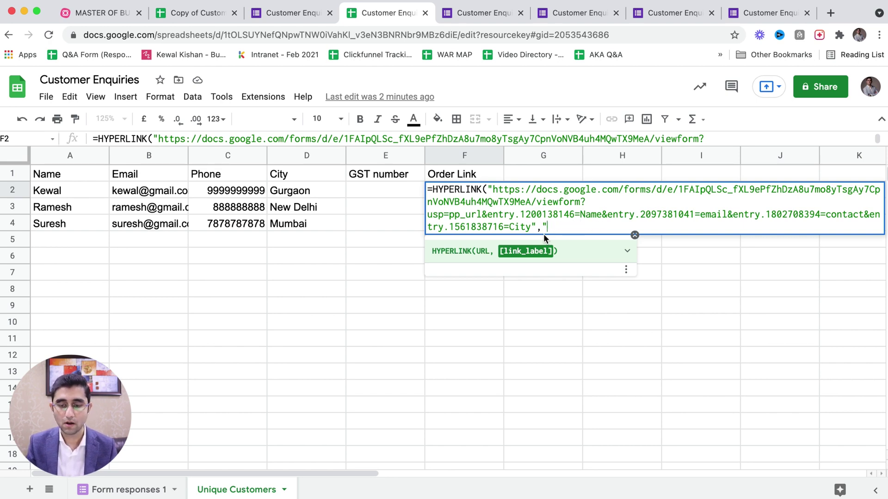
type("Get")
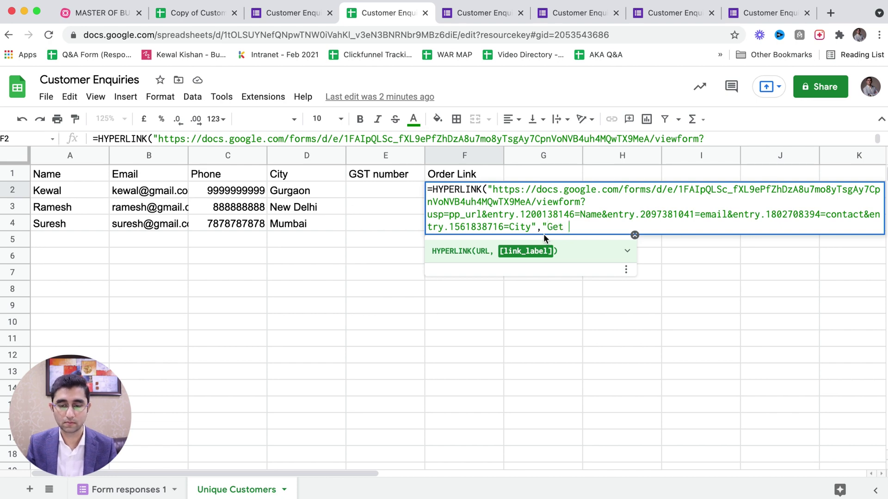
type(" an Order")
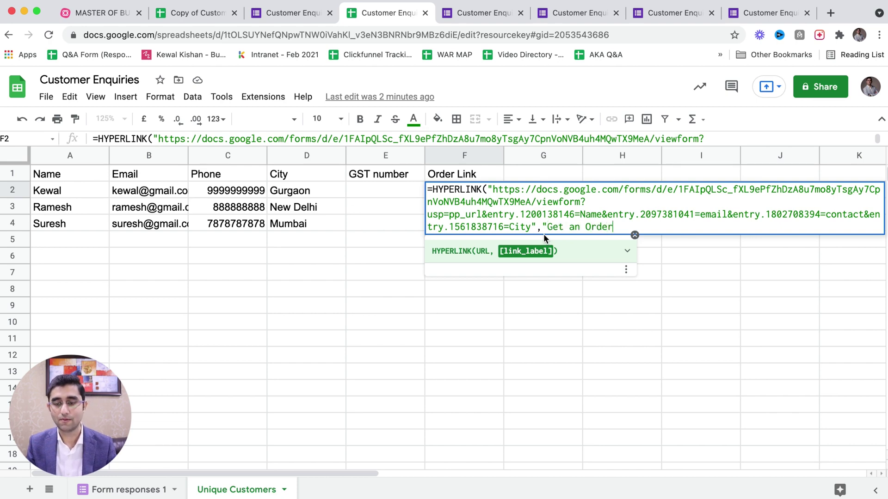
type("\")")
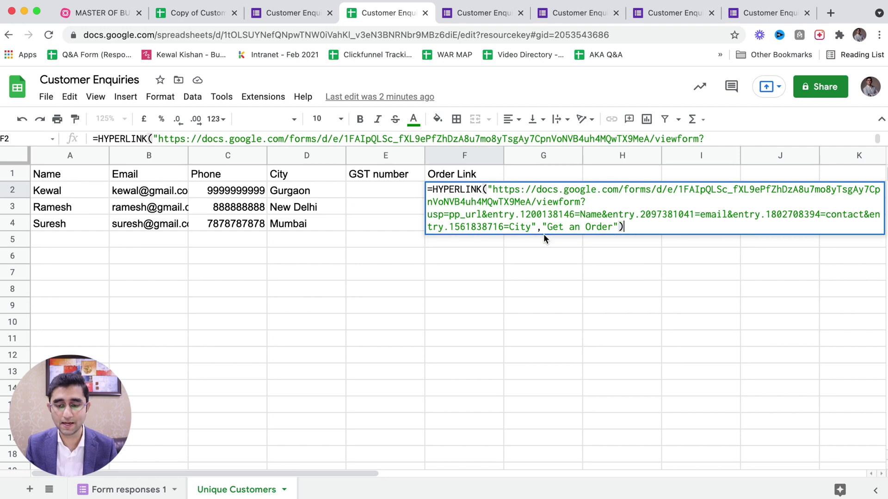
key("Return")
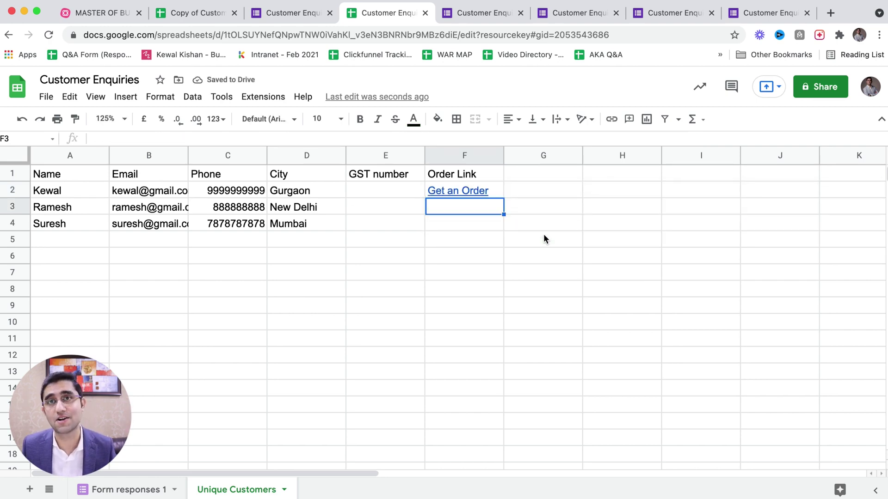
Open F2's Get an Order link and check that the form opens pre-filled.
left_click(481, 194)
left_click(491, 221)
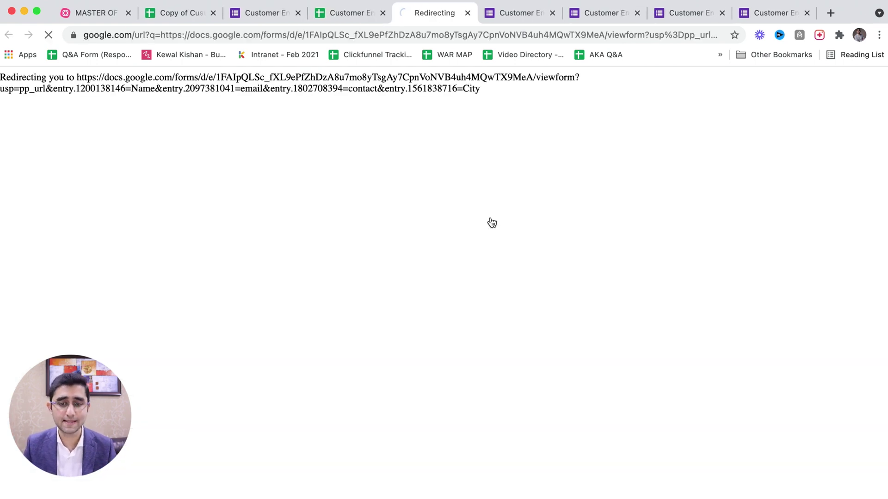
scroll(396, 297, "down", 2)
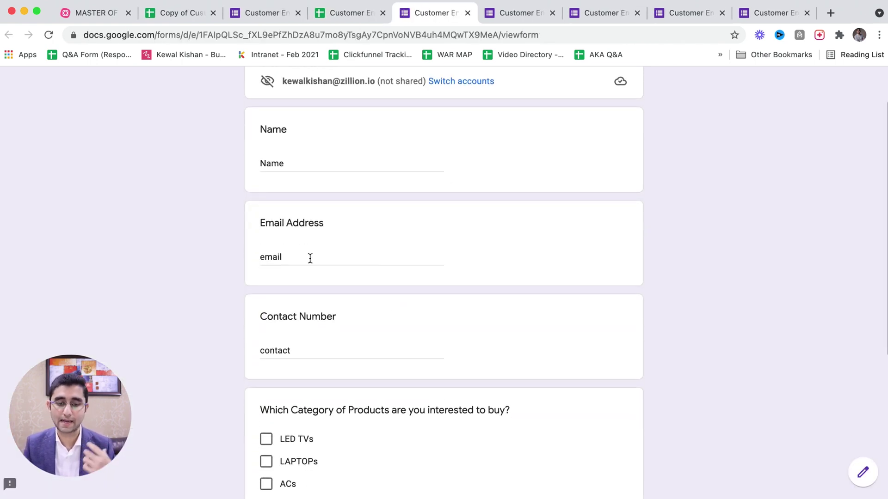
key("ctrl+shift+Tab")
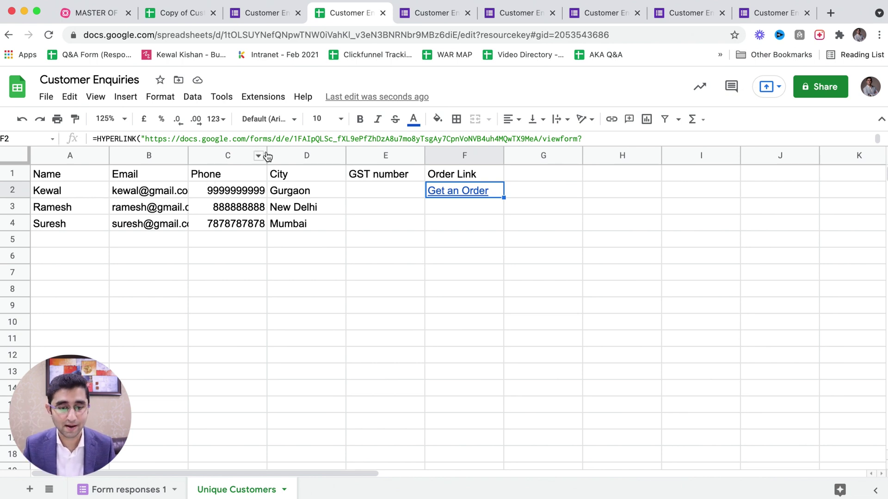
Expand the formula bar and compare F2's HYPERLINK URL against the opened form.
left_click_drag(286, 146, 287, 222)
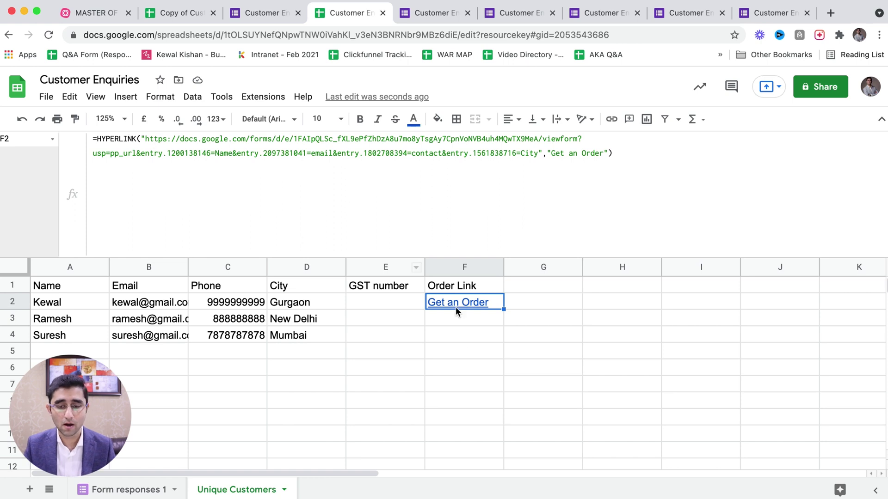
double_click(492, 301)
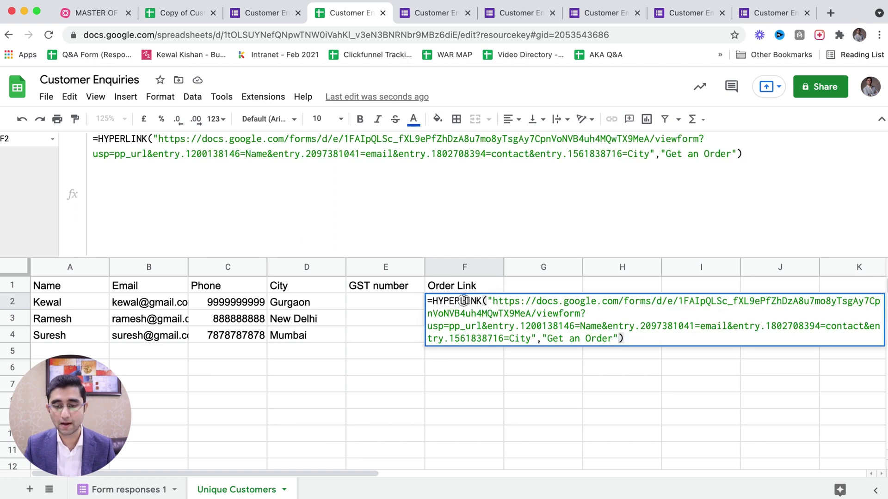
left_click_drag(494, 301, 532, 339)
key("ctrl+Tab")
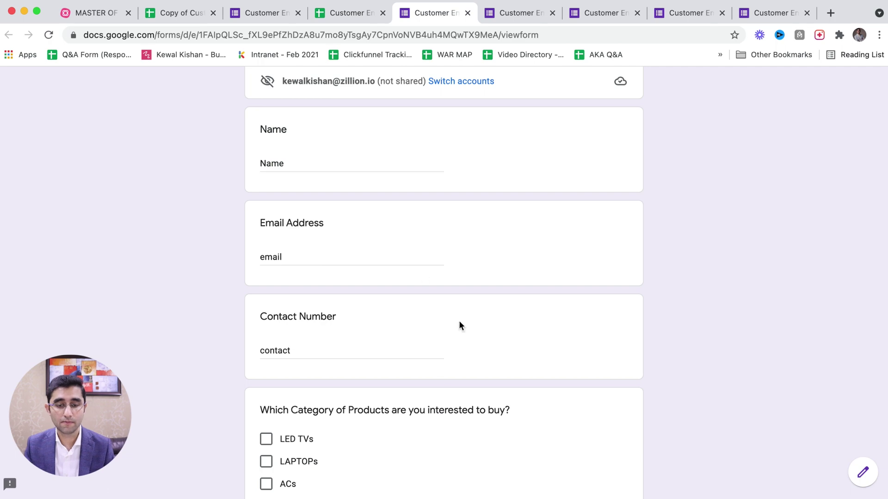
scroll(443, 360, "down", 5)
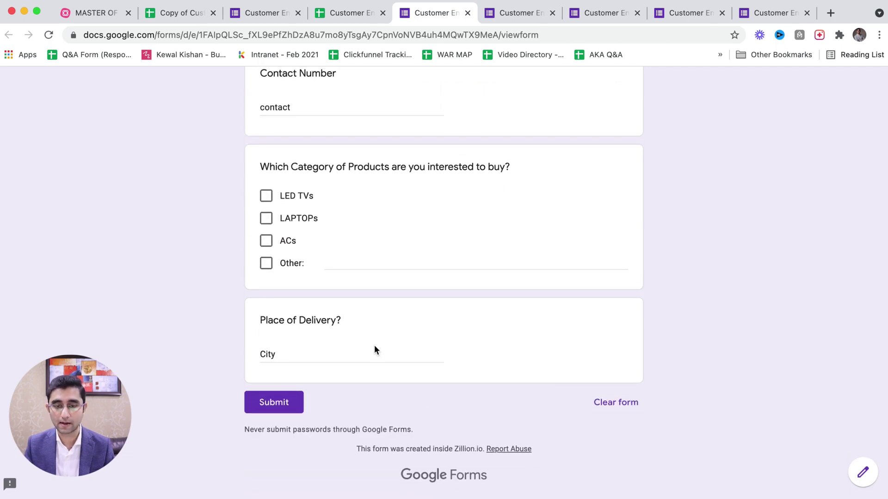
key("ctrl+shift+Tab")
key("ctrl+Tab")
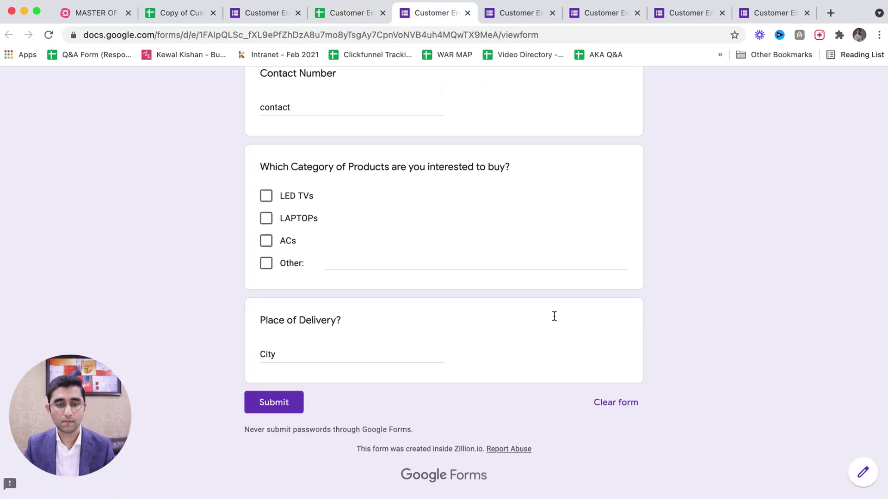
key("ctrl+shift+Tab")
key("ctrl+shift+Tab")
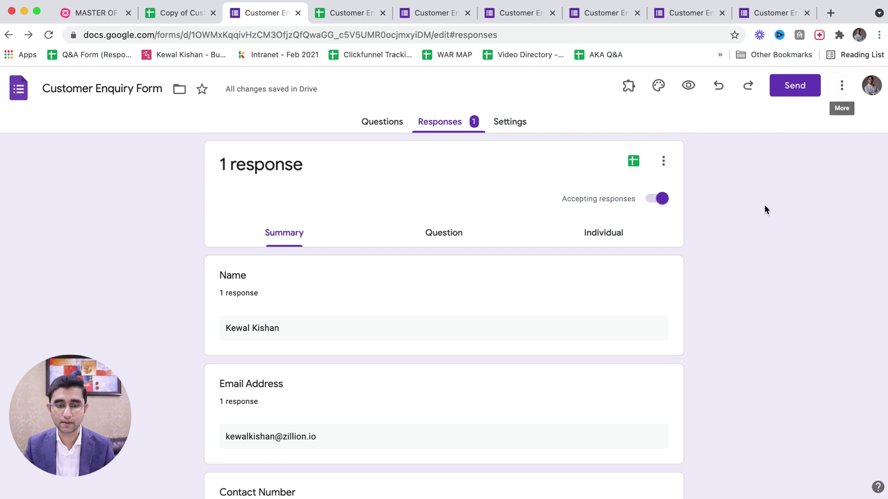
Open a fresh pre-filled link page from the form editor's options, then return to the spreadsheet.
left_click(384, 121)
left_click(841, 85)
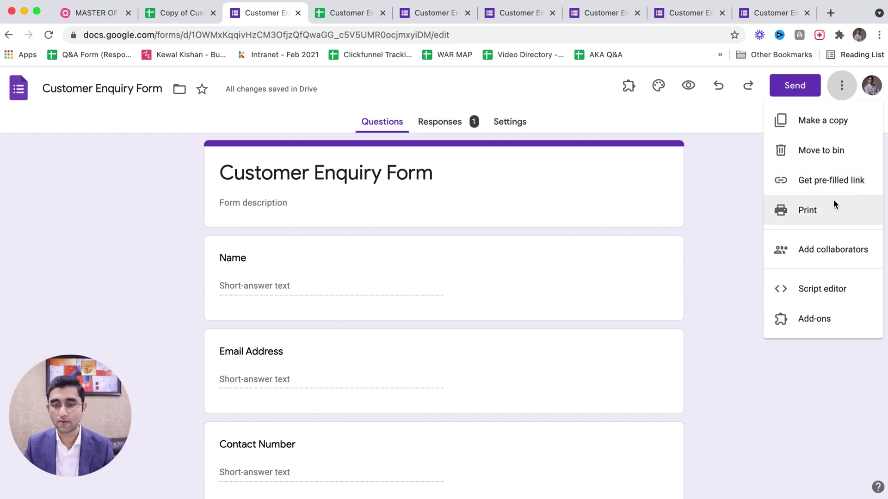
left_click(847, 187)
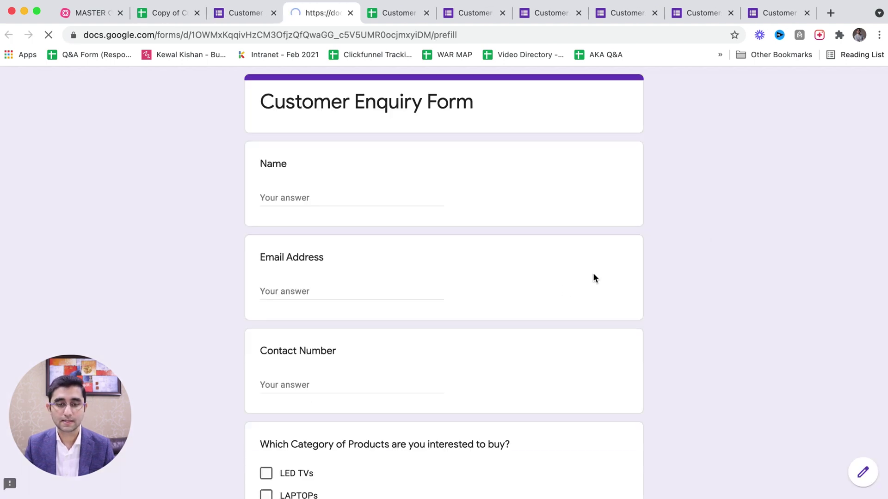
scroll(557, 292, "down", 6)
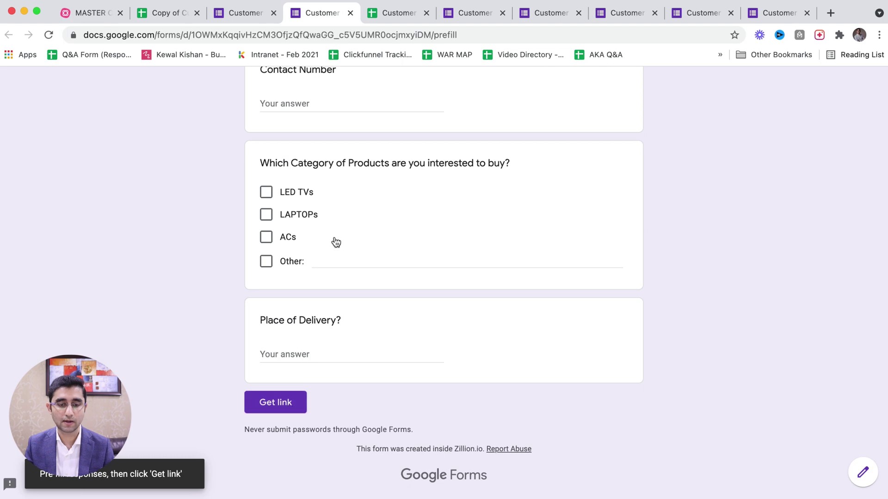
scroll(335, 239, "up", 6)
key("ctrl+Tab")
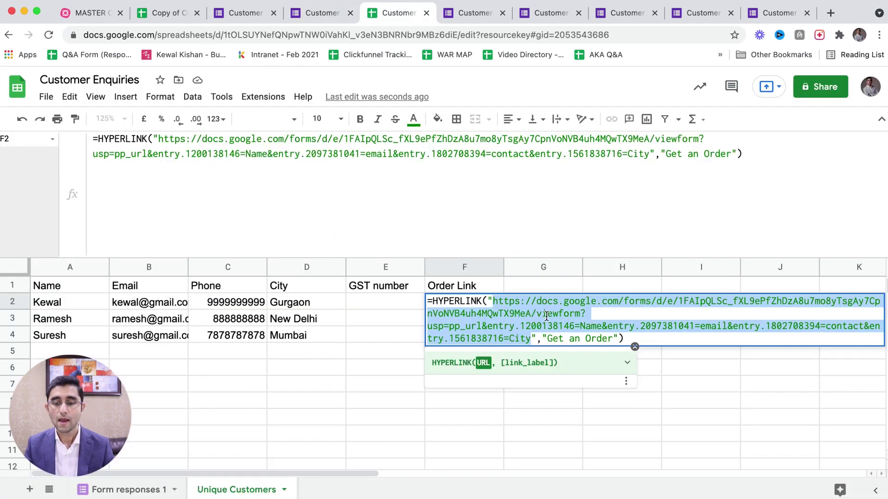
Change the F2 link label from Get an Order to Order Form.
left_click(553, 339)
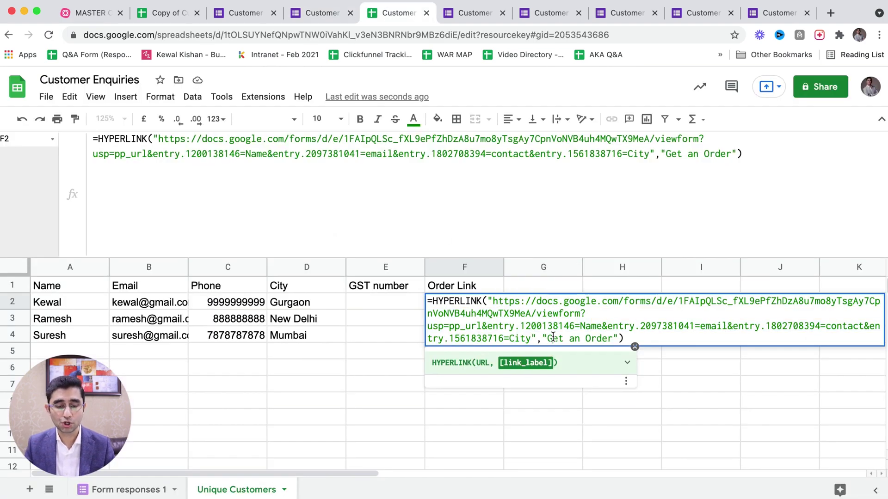
key("Escape")
double_click(440, 303)
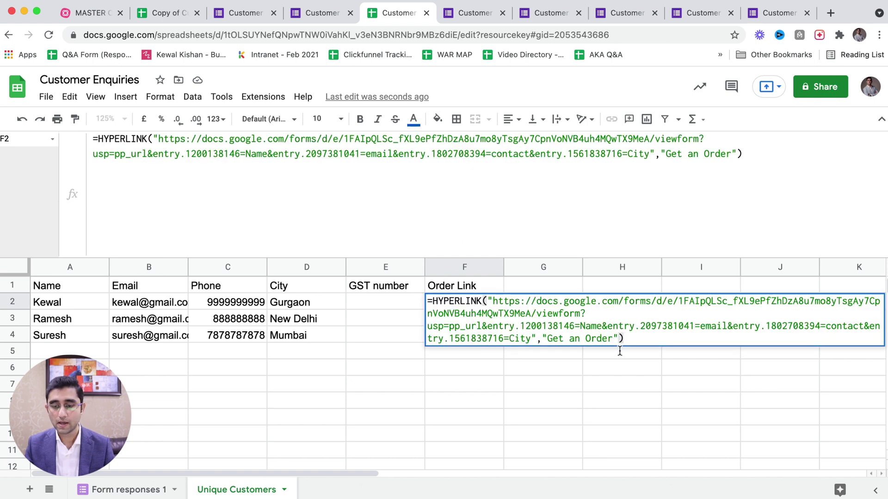
key("BackSpace")
key("BackSpace")
key("BackSpace")
key("BackSpace")
key("BackSpace")
key("BackSpace")
key("BackSpace")
key("Right")
key("Right")
key("Right")
key("Right")
key("Right")
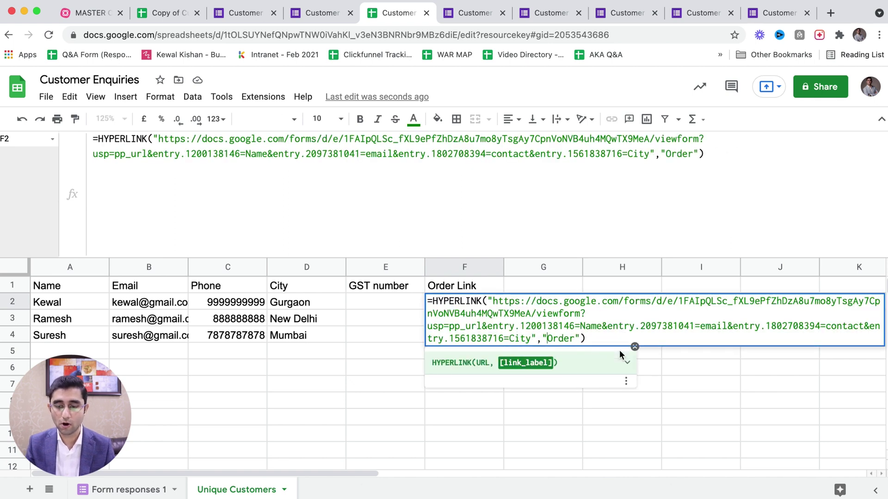
type("Form")
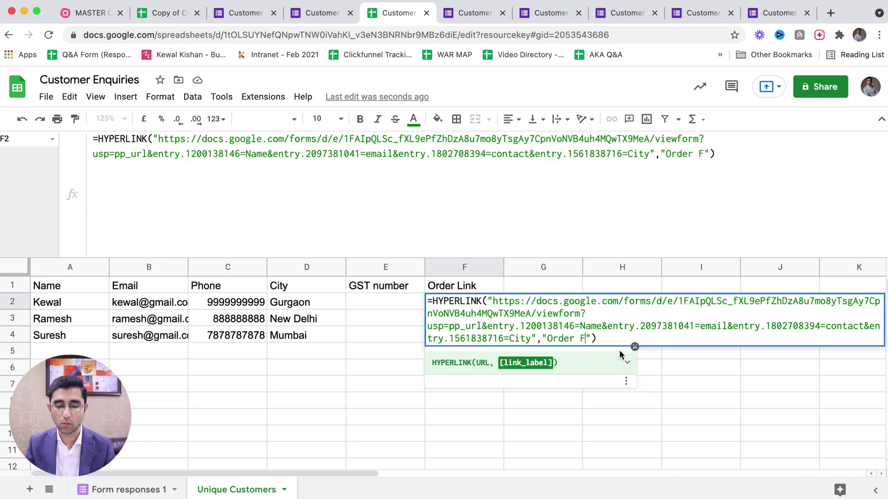
key("Return")
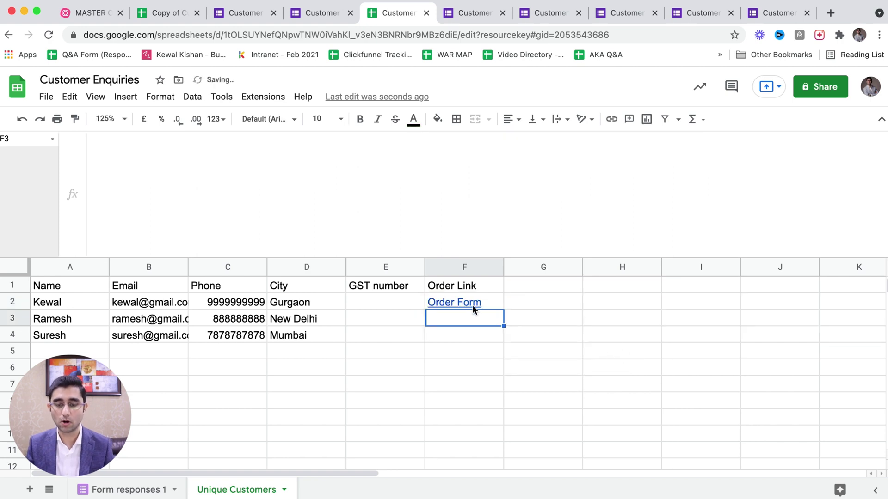
Relabel the F2 link to Test, then back to Get an Order.
double_click(489, 303)
key("alt+shift+Left")
key("alt+shift+Left")
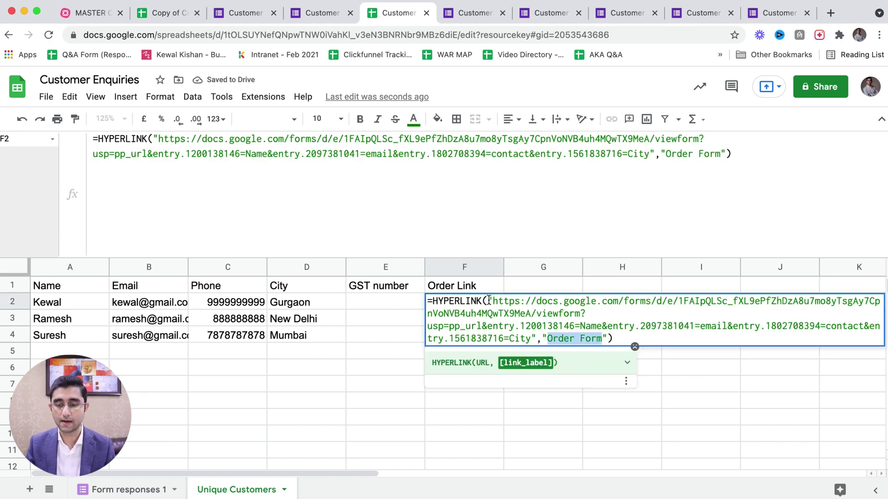
type("Test")
key("Return")
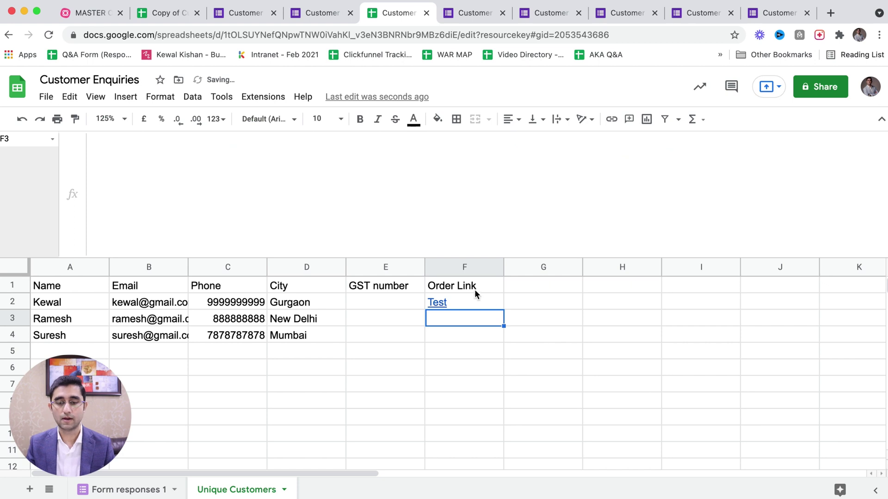
double_click(461, 301)
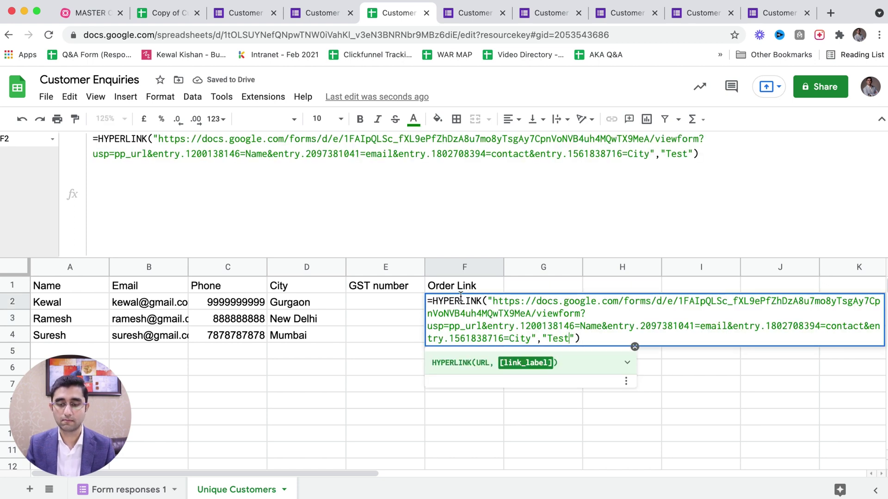
key("alt+shift+Left")
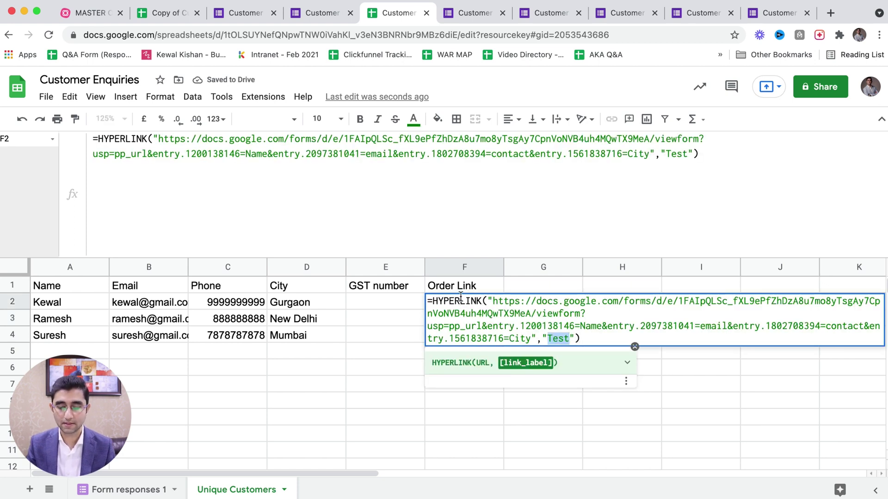
type("Get an O")
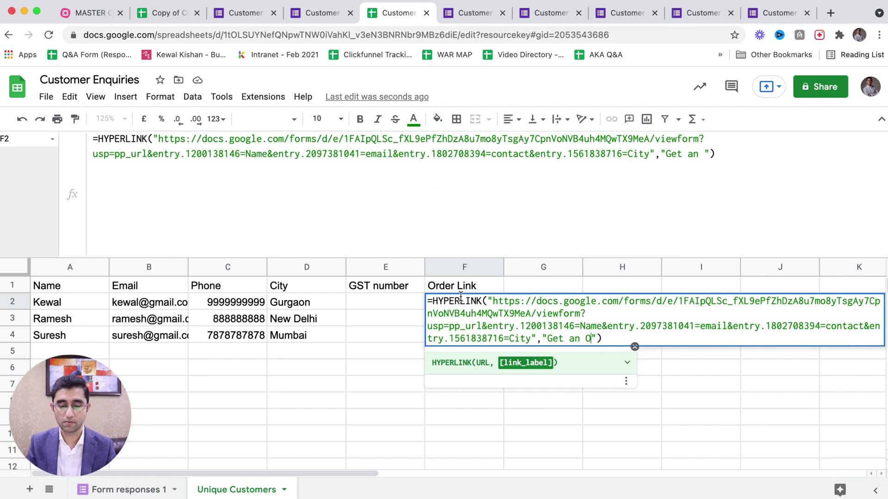
type("rder")
key("Return")
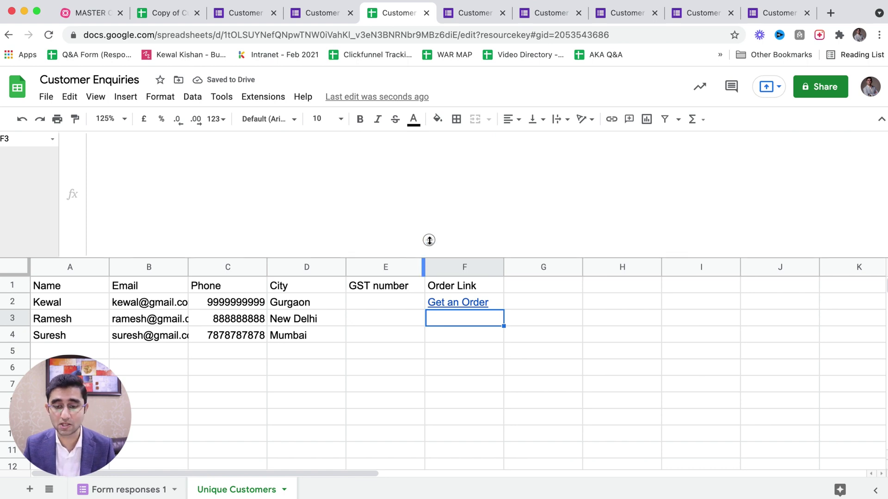
left_click_drag(428, 255, 437, 139)
left_click(460, 190)
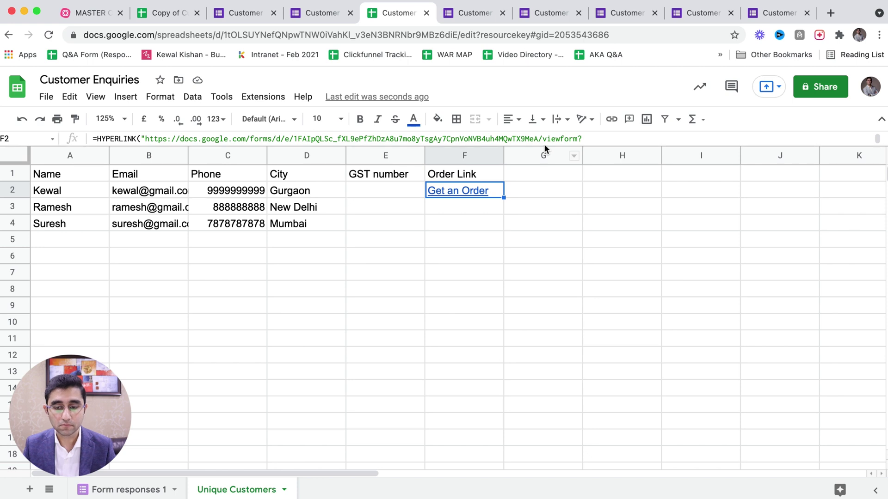
left_click_drag(544, 146, 521, 198)
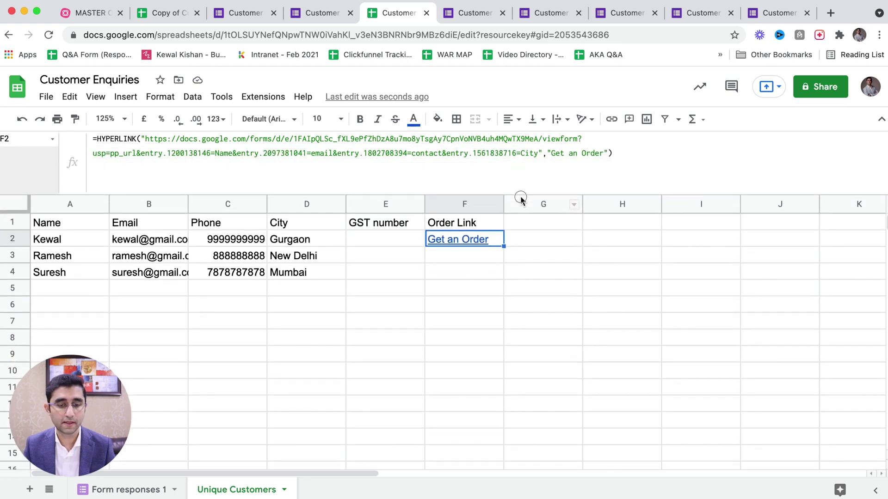
double_click(495, 238)
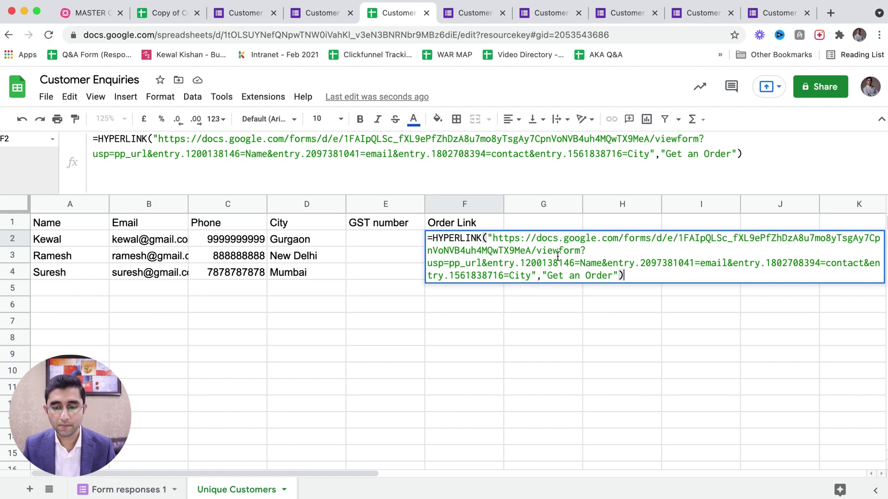
left_click_drag(498, 239, 567, 252)
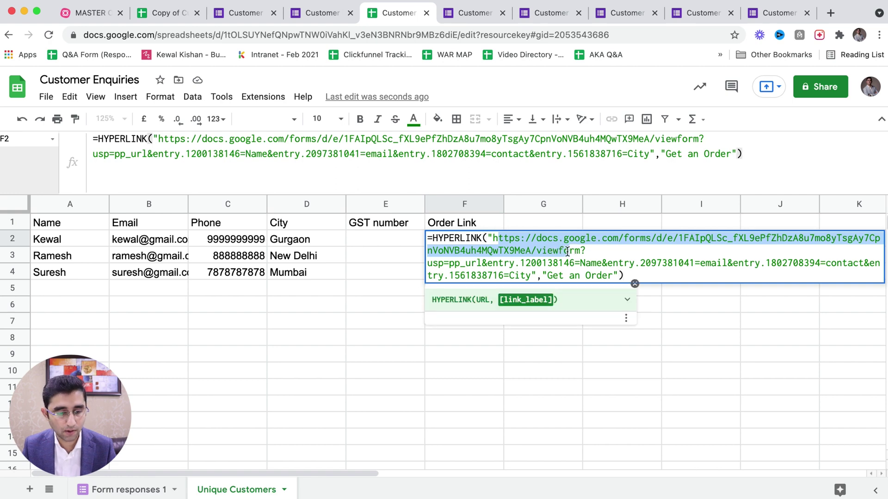
left_click(579, 252)
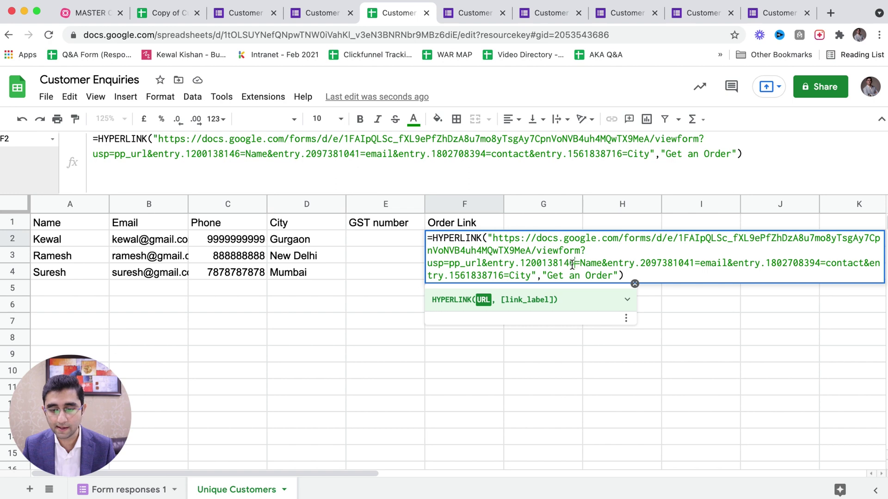
left_click_drag(613, 264, 601, 264)
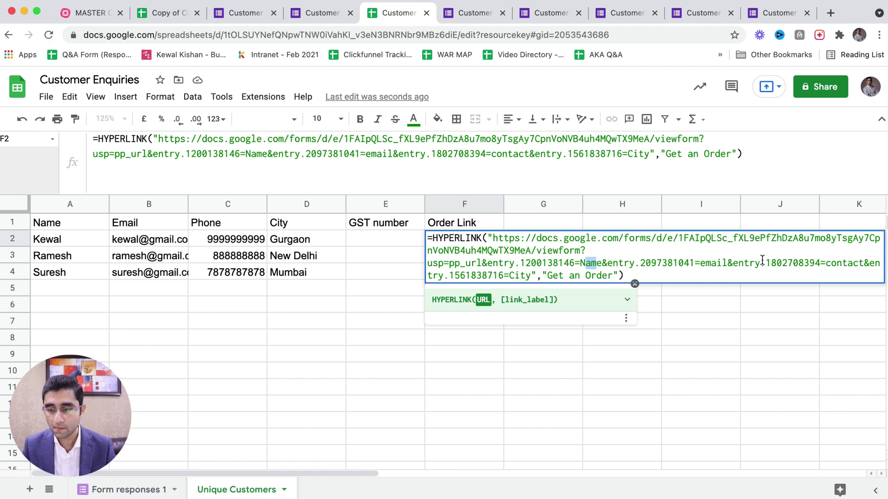
left_click_drag(753, 263, 706, 263)
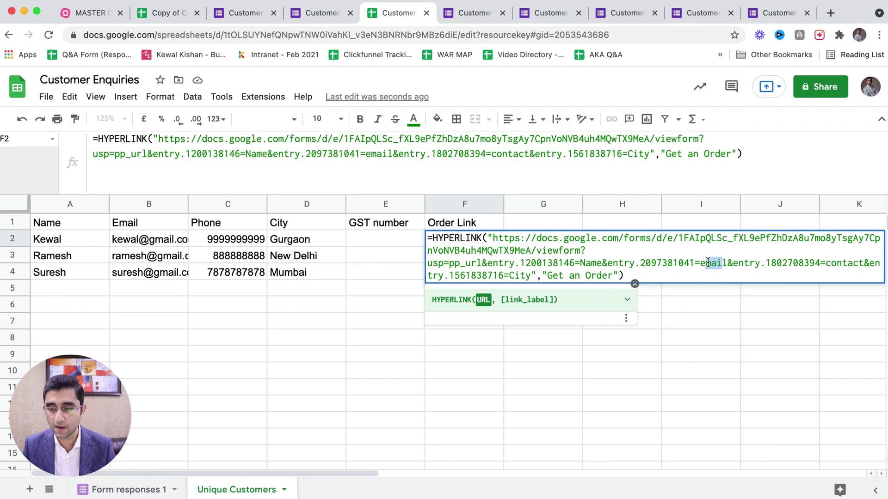
left_click(866, 262)
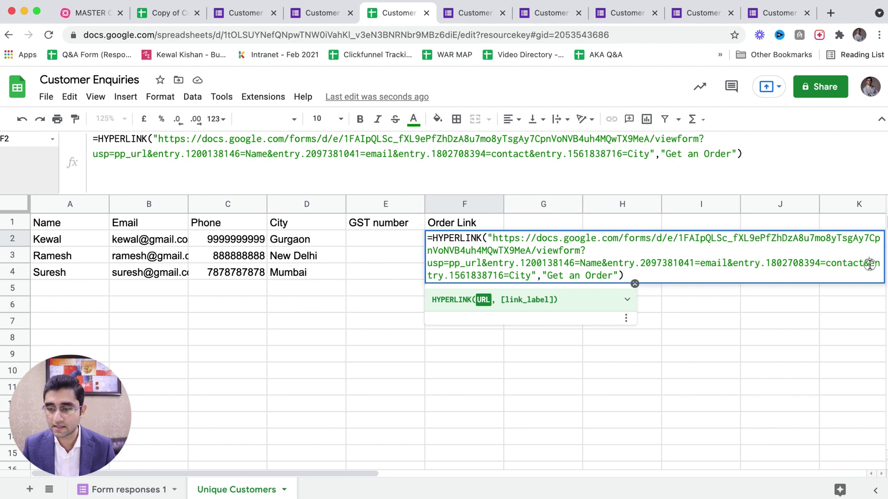
left_click_drag(849, 262, 824, 264)
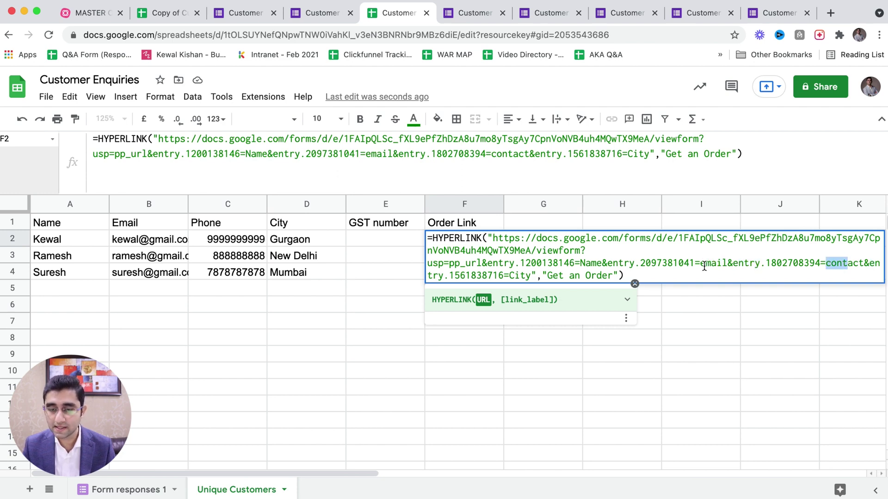
key("ctrl+Tab")
scroll(476, 254, "up", 10)
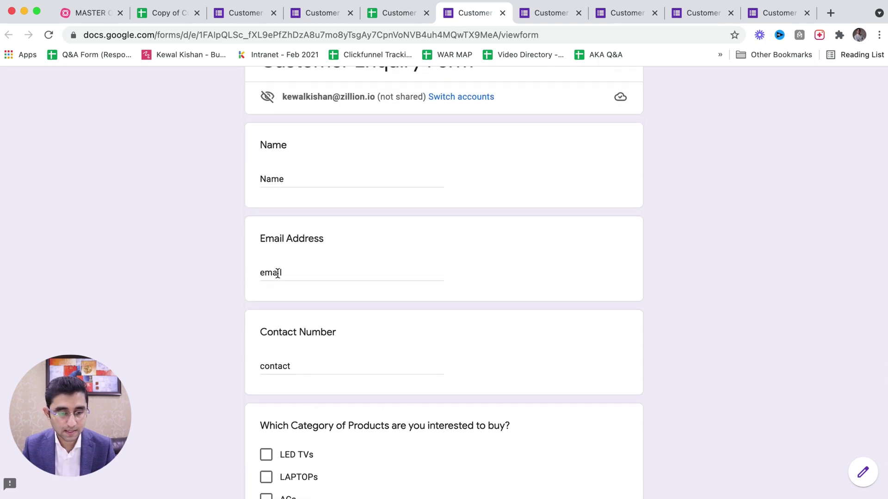
key("ctrl+shift+Tab")
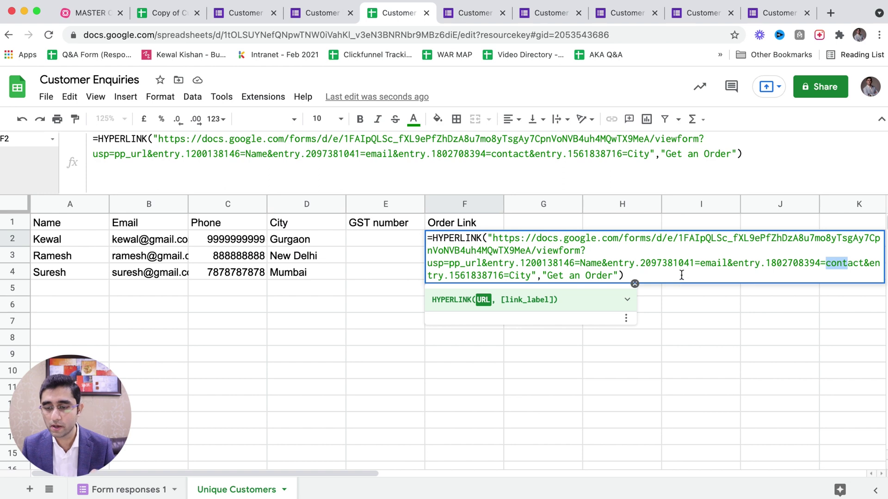
left_click(600, 266)
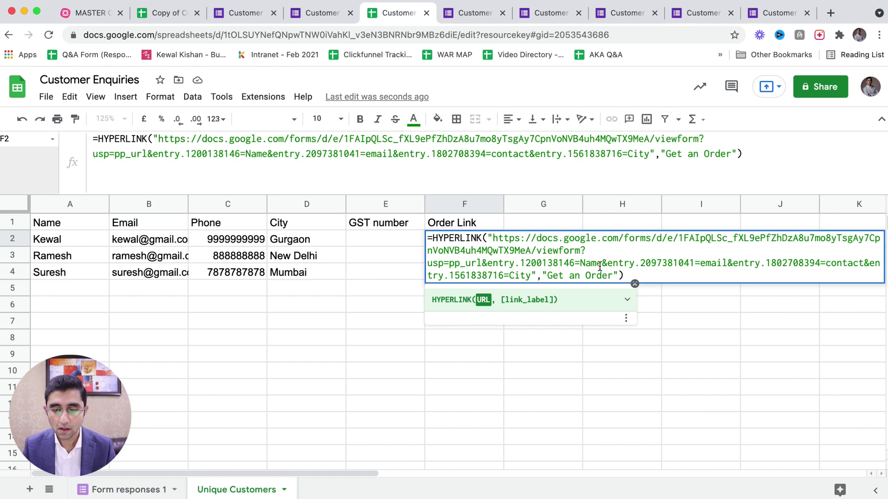
Replace the Name placeholder in F2's URL with "&A2&".
key("BackSpace")
key("BackSpace")
key("BackSpace")
key("BackSpace")
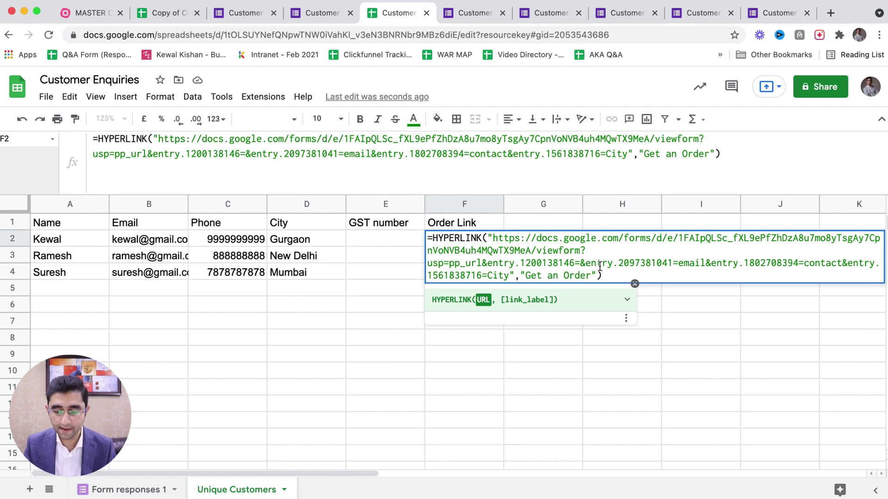
type("\"")
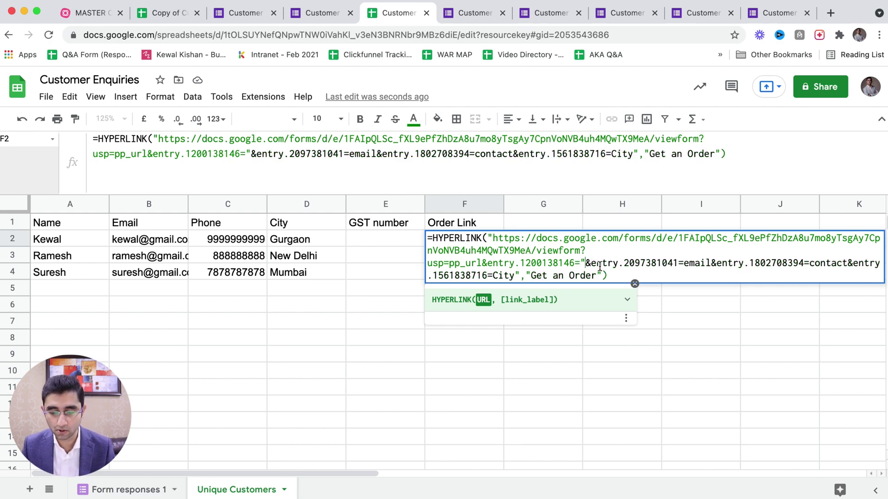
type("&&")
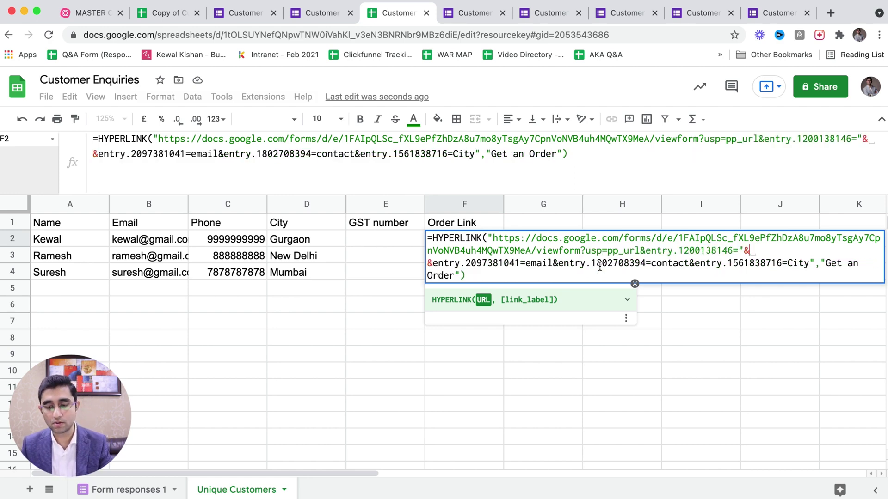
type("\"&")
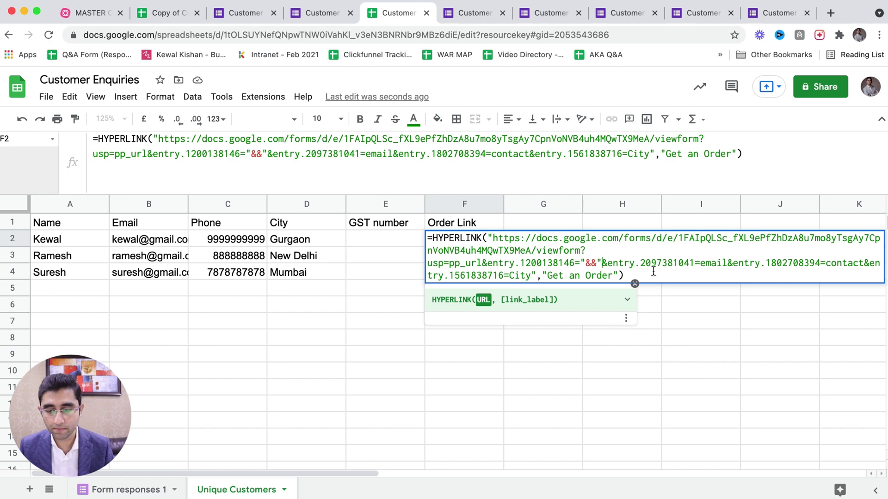
mouse_move(591, 265)
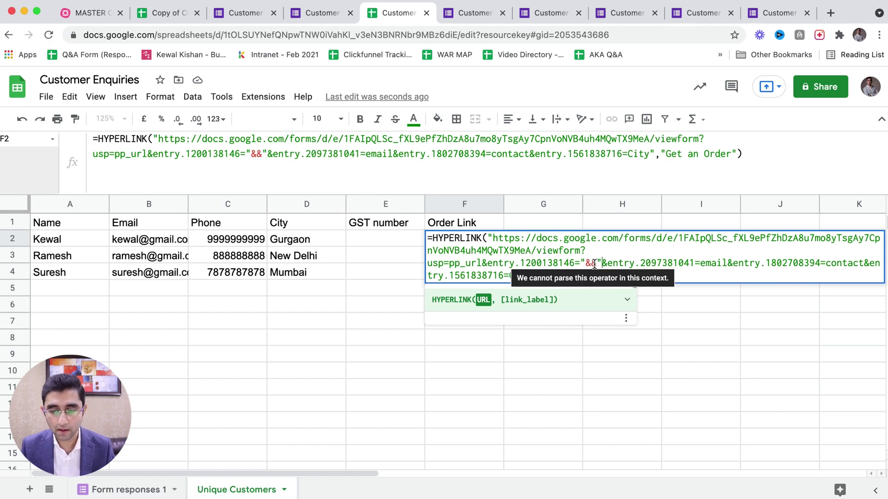
left_click(595, 266)
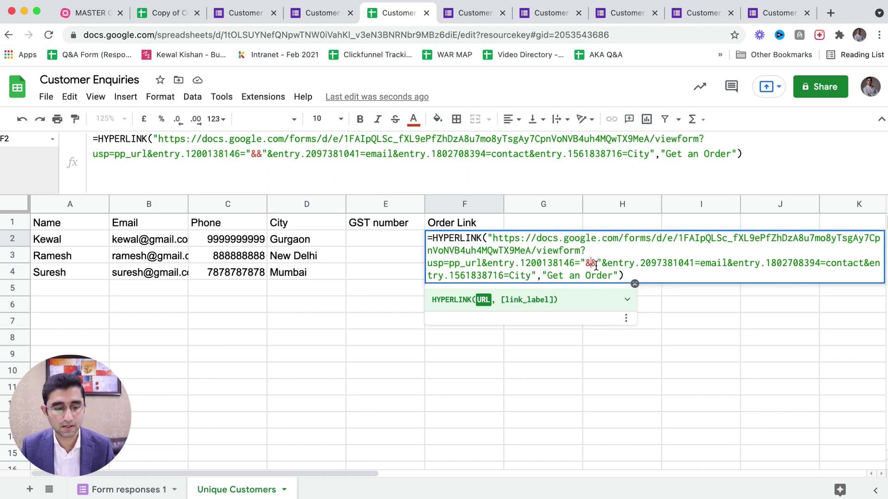
mouse_move(586, 262)
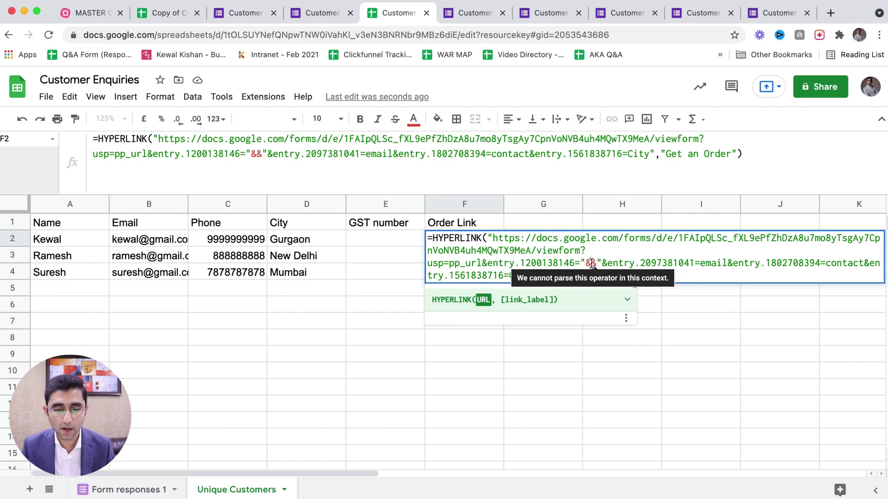
left_click(64, 244)
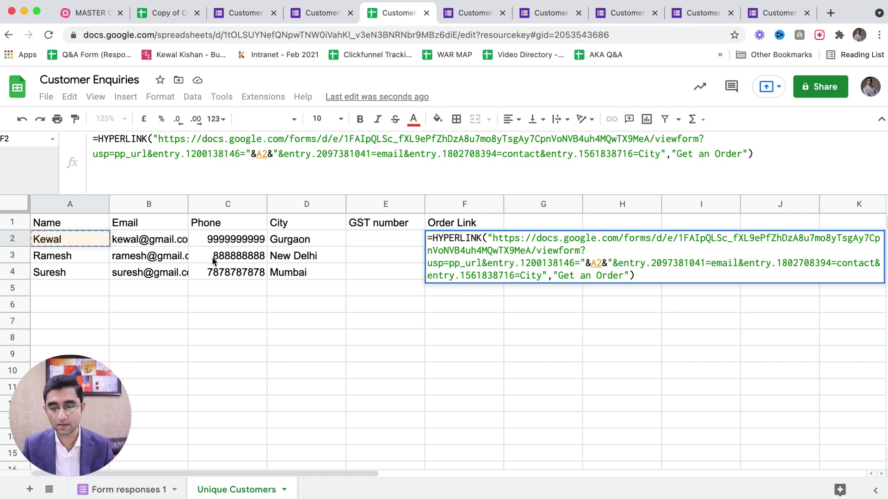
left_click(735, 267)
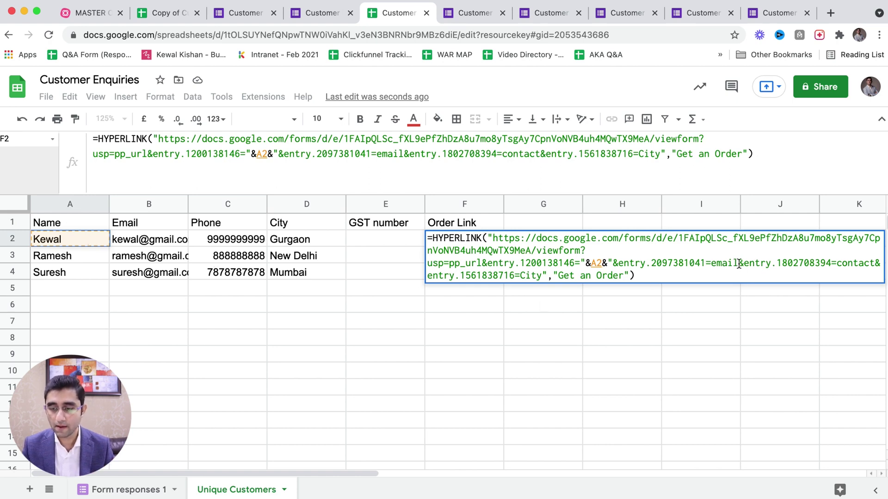
Replace the email placeholder in F2's formula with "&B2&".
key("BackSpace")
key("BackSpace")
key("BackSpace")
key("BackSpace")
key("BackSpace")
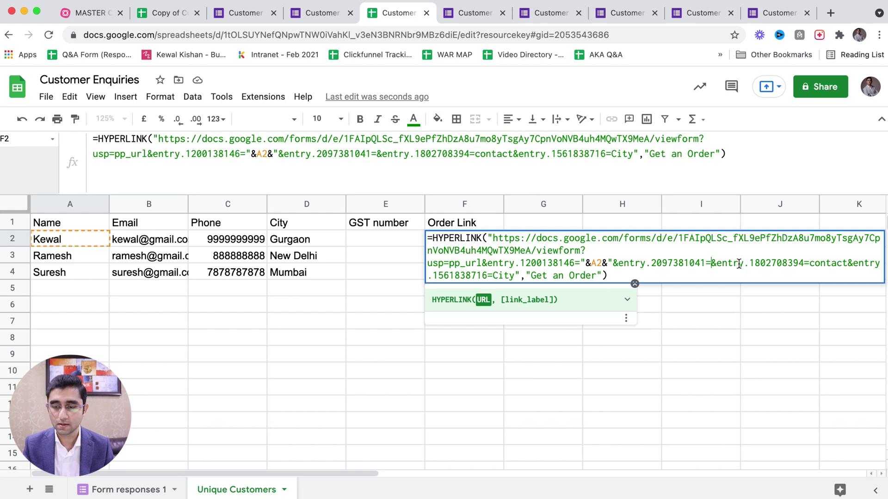
type("\"")
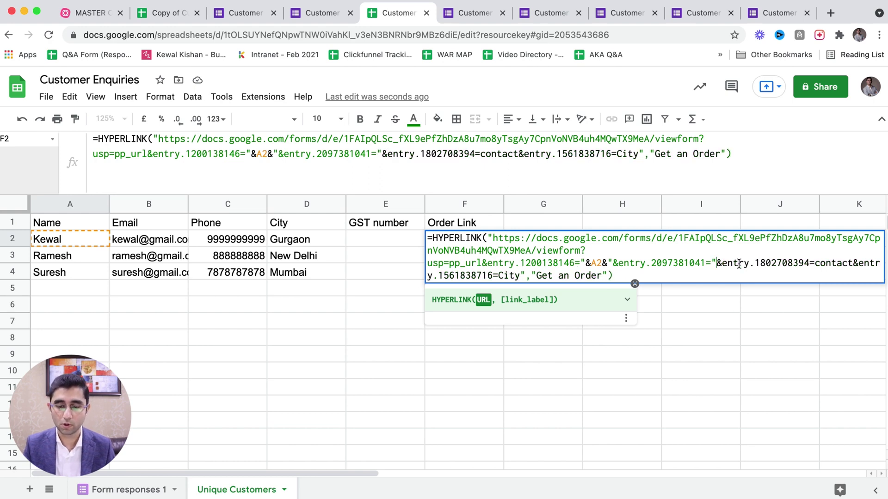
type("&")
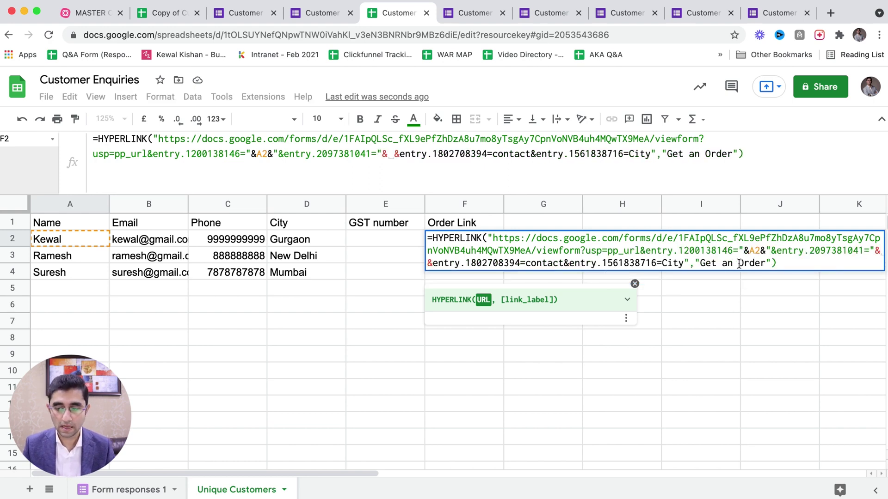
left_click(144, 243)
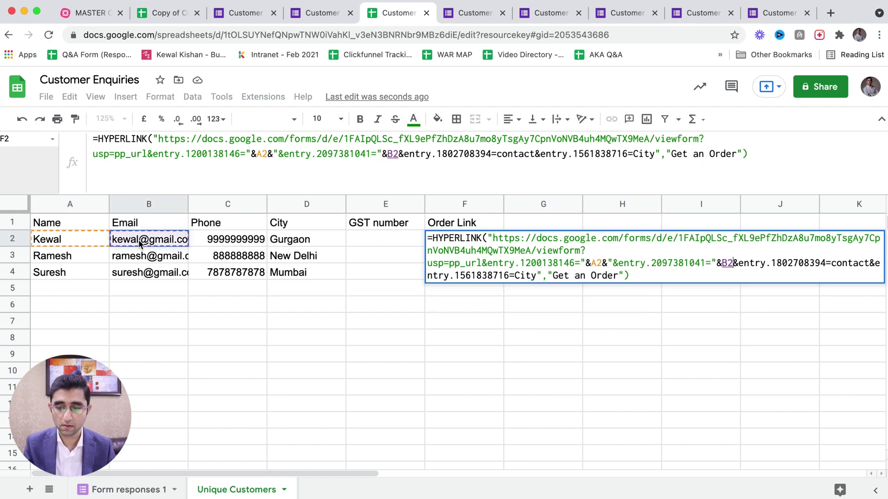
type("&")
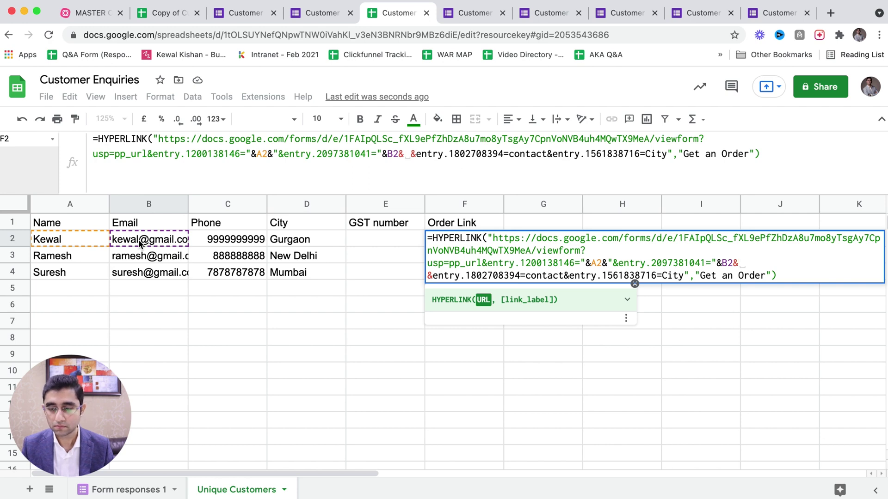
type("\"")
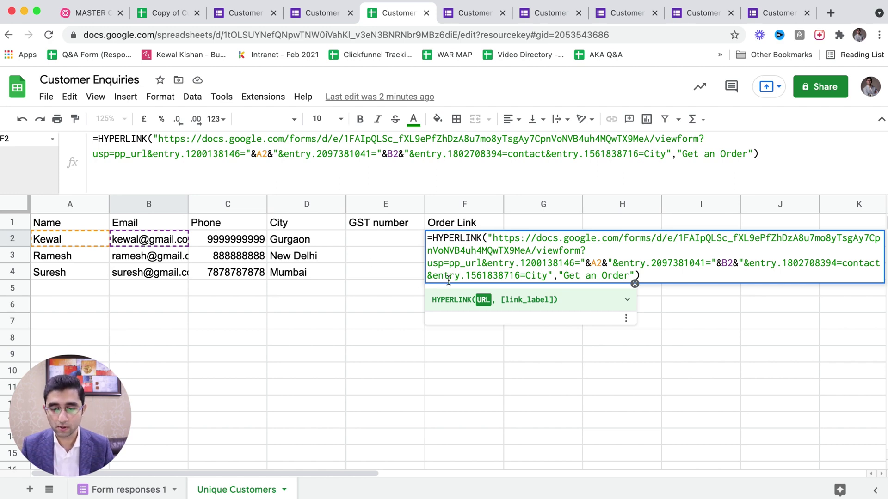
Replace the contact placeholder with "&C2&" and commit the formula.
double_click(846, 266)
type("\":")
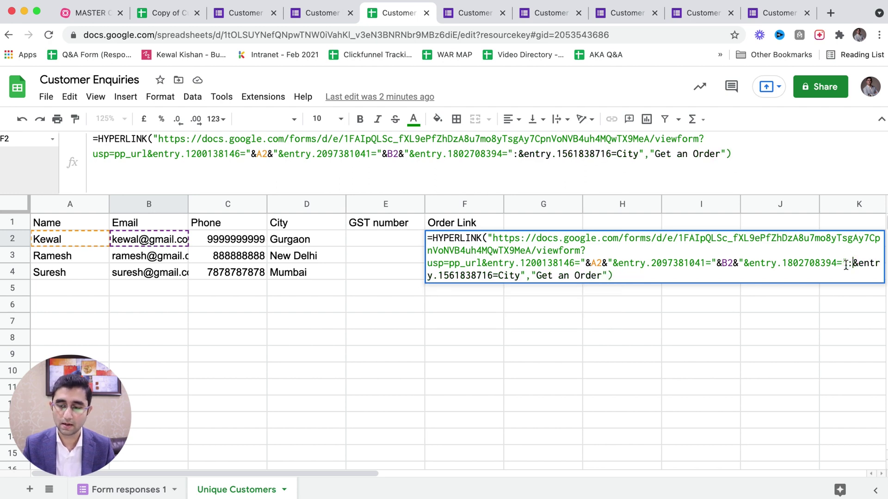
key("BackSpace")
type("&&")
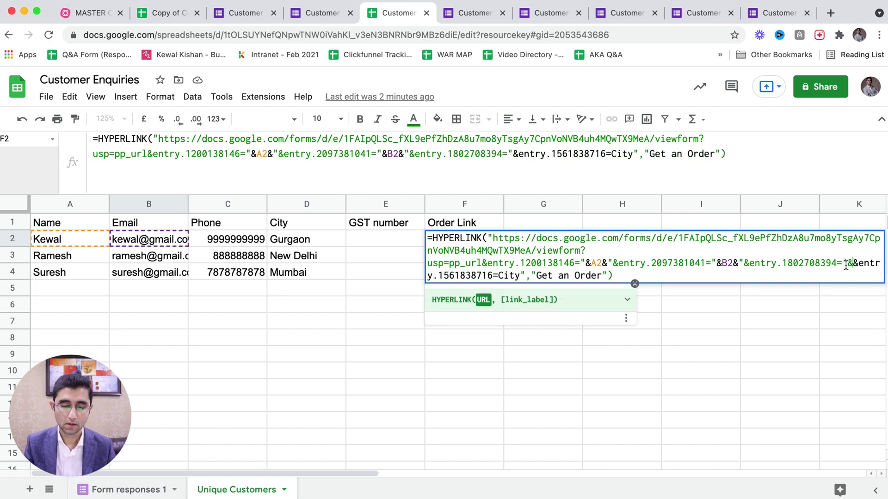
type("\"&")
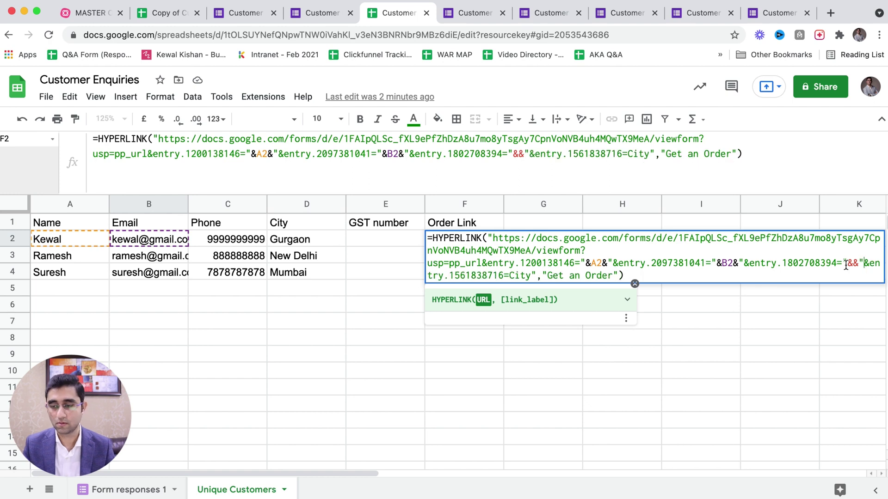
left_click(852, 263)
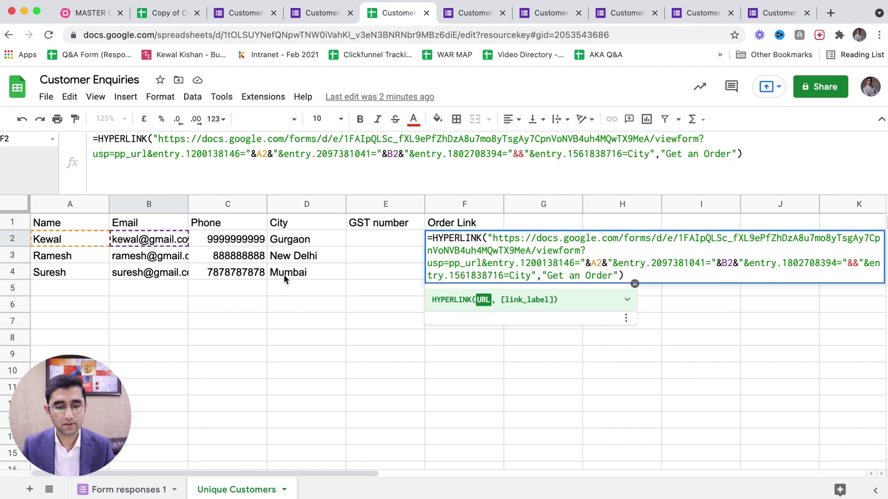
left_click(245, 243)
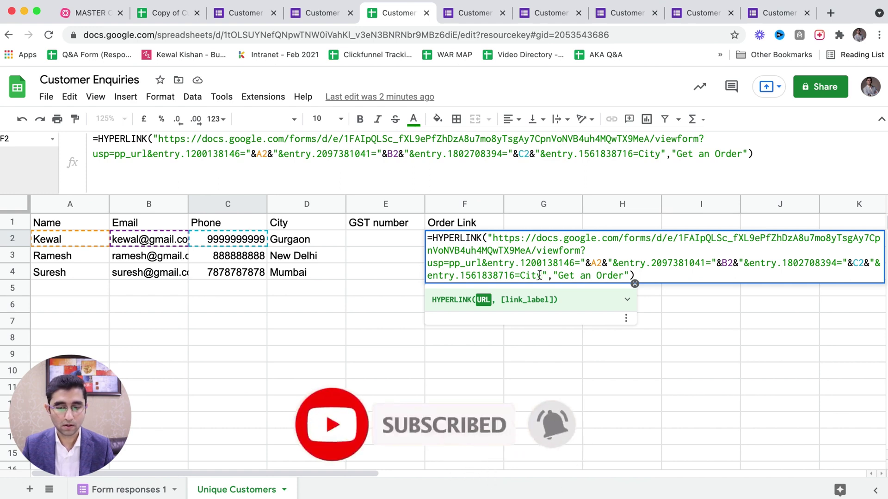
left_click(439, 239)
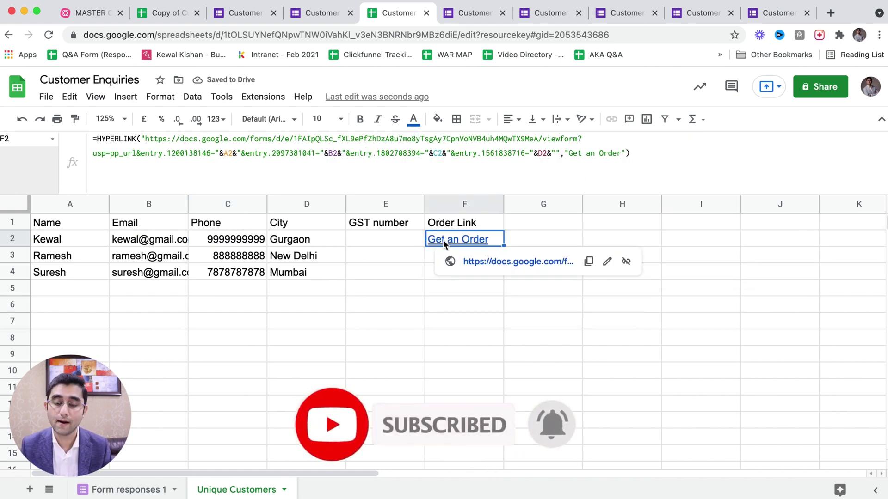
Open F2's Get an Order link and review the pre-filled form, keeping delivery as Gurgaon.
left_click(480, 262)
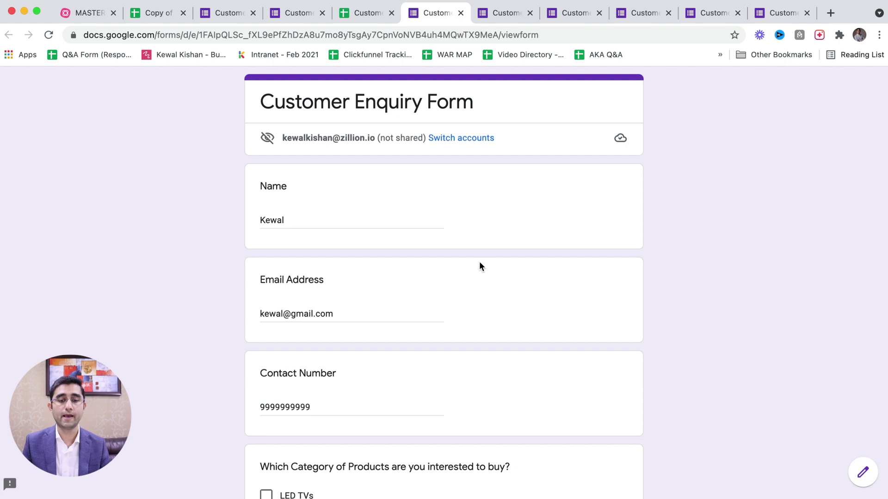
scroll(479, 260, "down", 5)
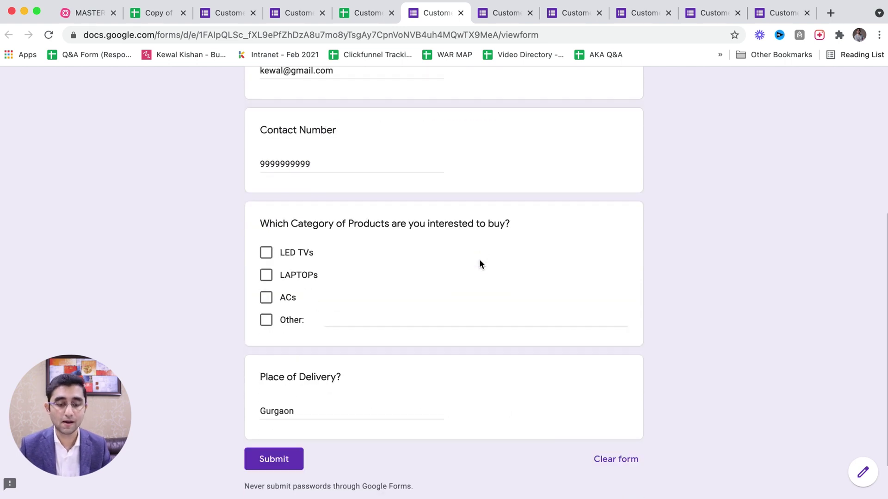
scroll(479, 258, "up", 5)
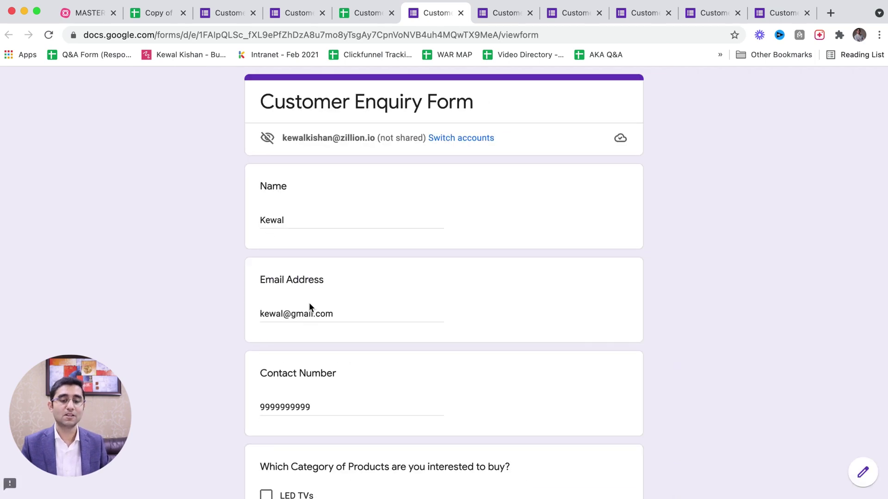
scroll(309, 302, "down", 4)
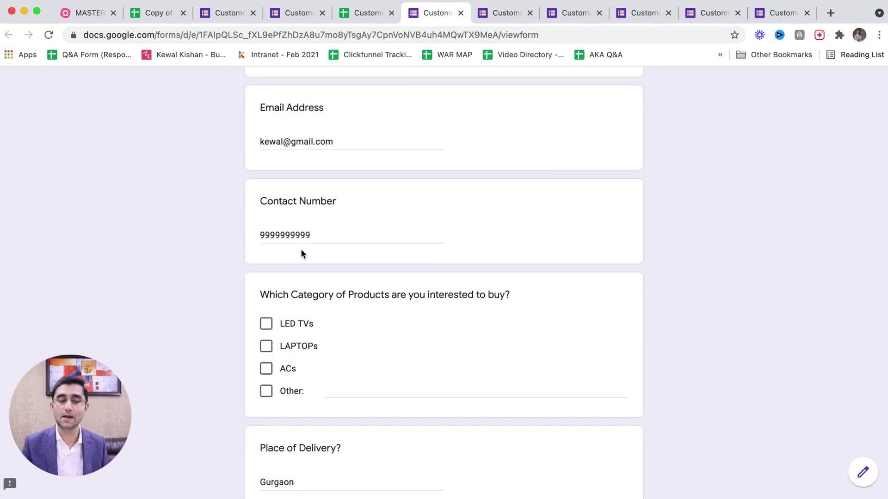
scroll(337, 282, "down", 3)
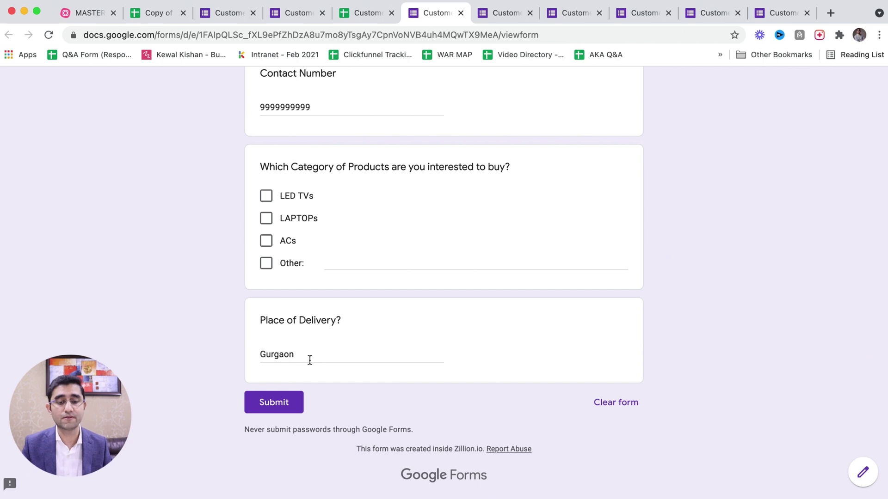
left_click(309, 360)
double_click(309, 359)
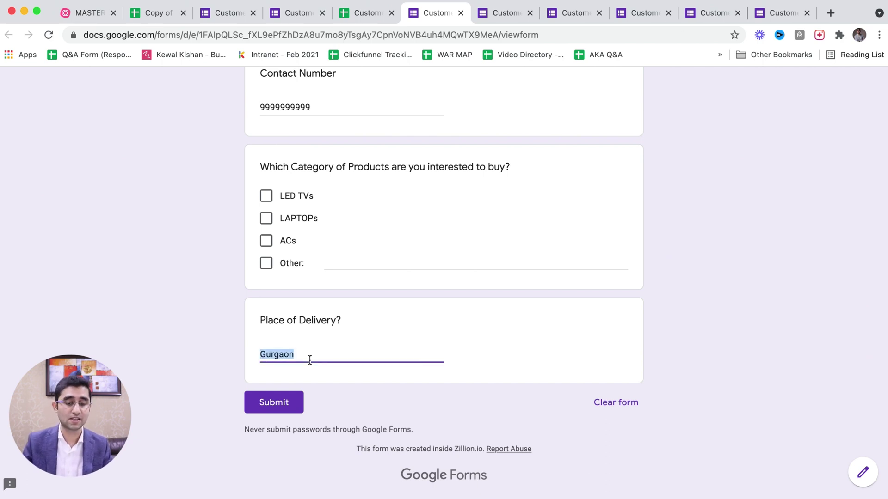
left_click(226, 282)
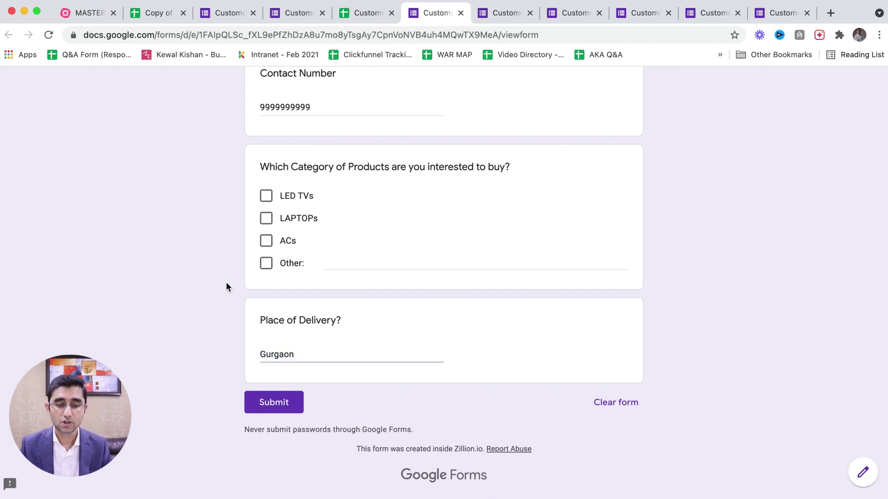
Tick LED TVs and ACs, submit, and check the Form responses 1 sheet.
left_click(267, 197)
left_click(265, 245)
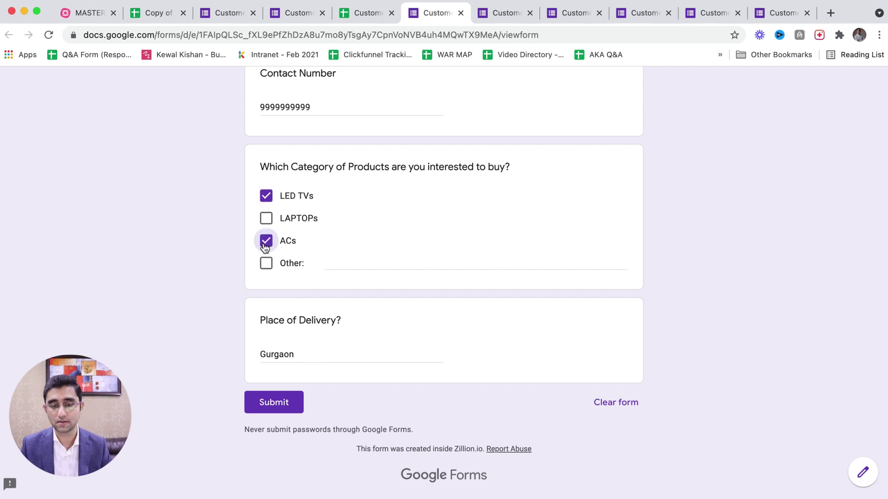
left_click(273, 400)
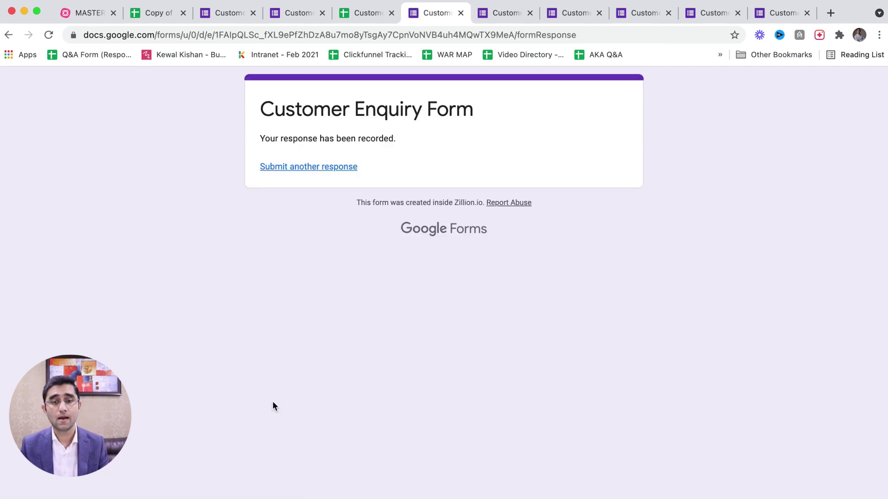
key("ctrl+shift+Tab")
left_click(111, 492)
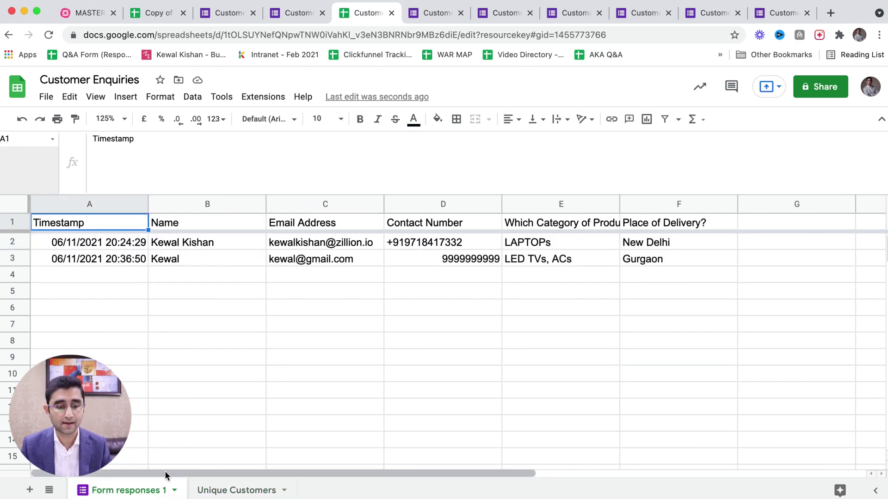
Check the new response's name, email and chosen categories LED TVs and ACs.
left_click(239, 257)
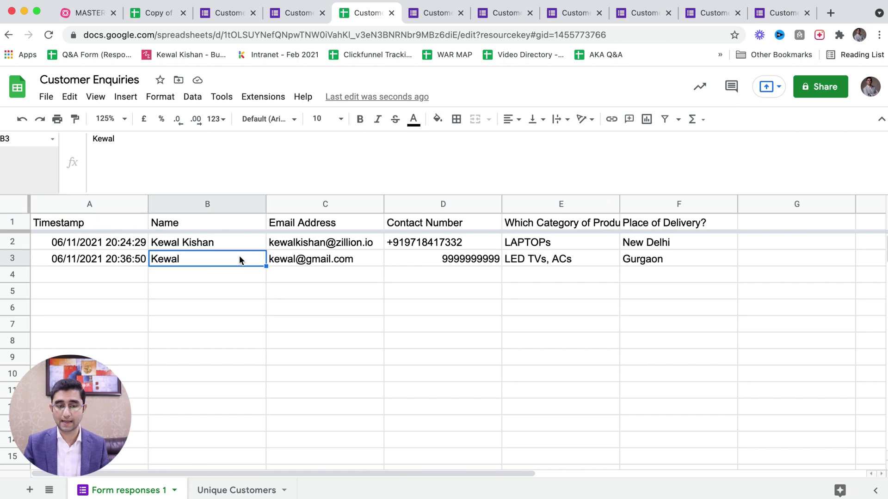
left_click(356, 259)
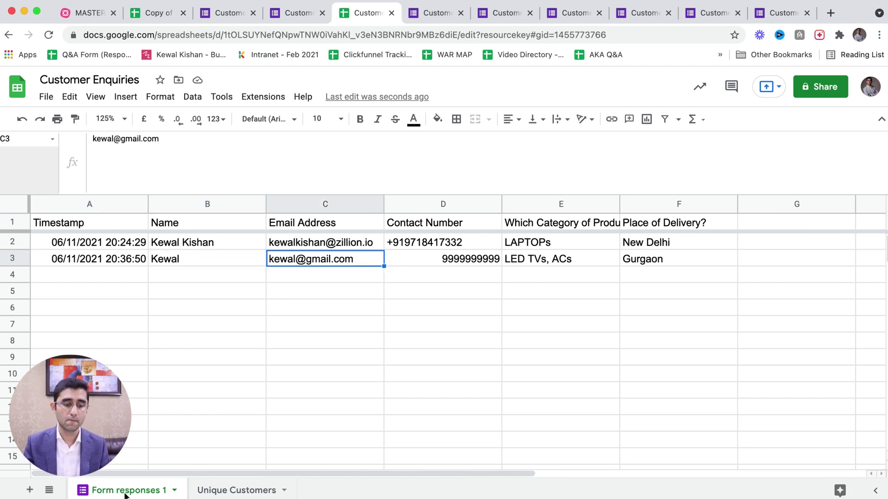
left_click(217, 264)
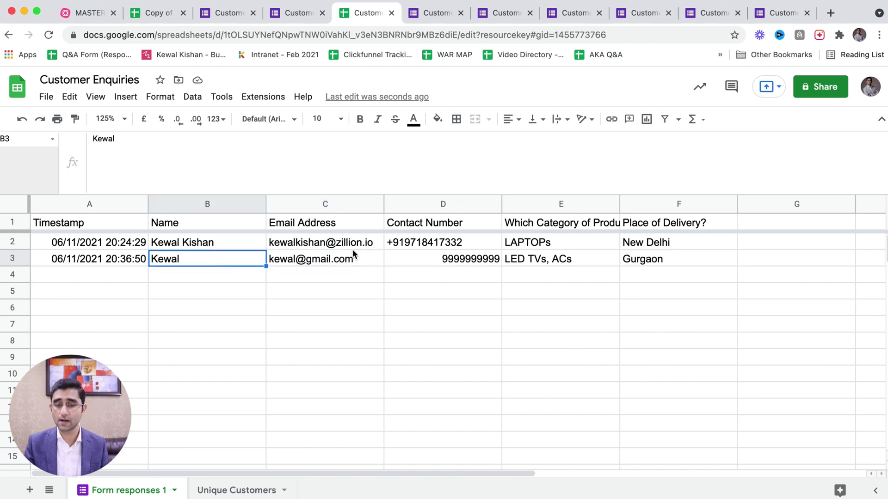
left_click(365, 259)
left_click(542, 266)
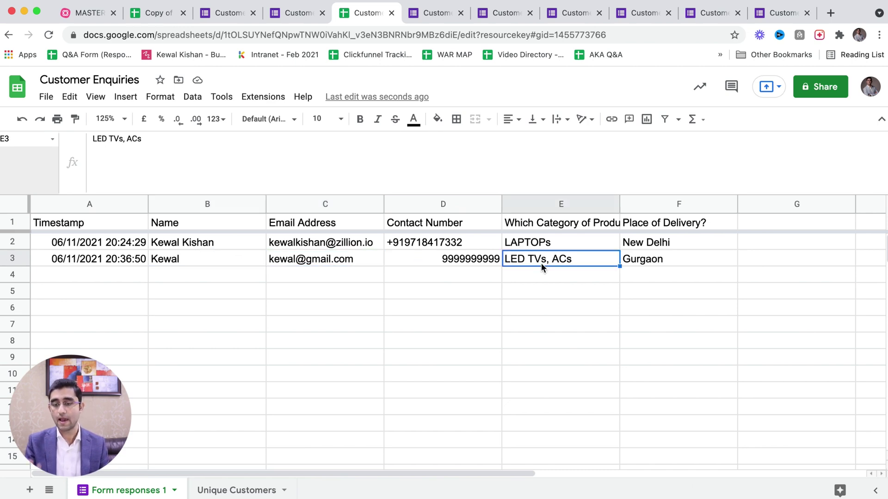
Return to the Customer Enquiries spreadsheet and select F2's Get an Order formula.
key("ctrl+Tab")
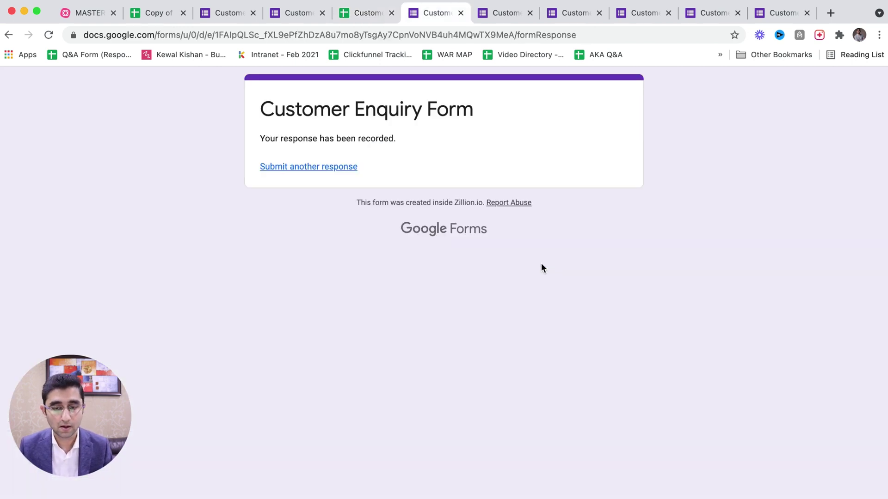
key("ctrl+shift+Tab")
left_click(241, 489)
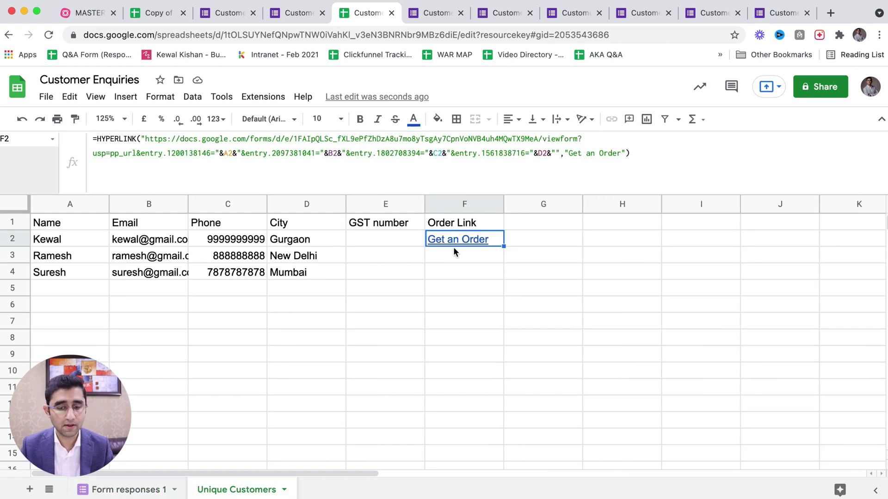
Copy F2's Get an Order formula into F3 and F4.
left_click(502, 239)
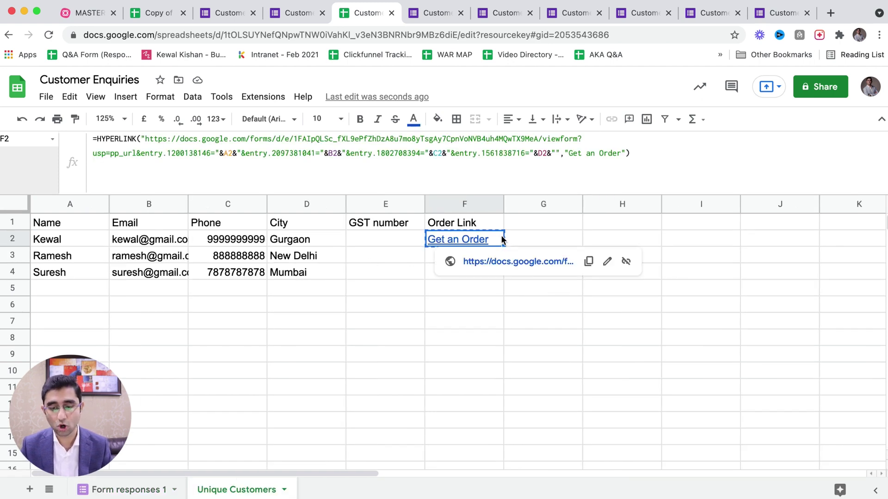
key("Down")
type("Get an Order")
key("Down")
type("Get an Order")
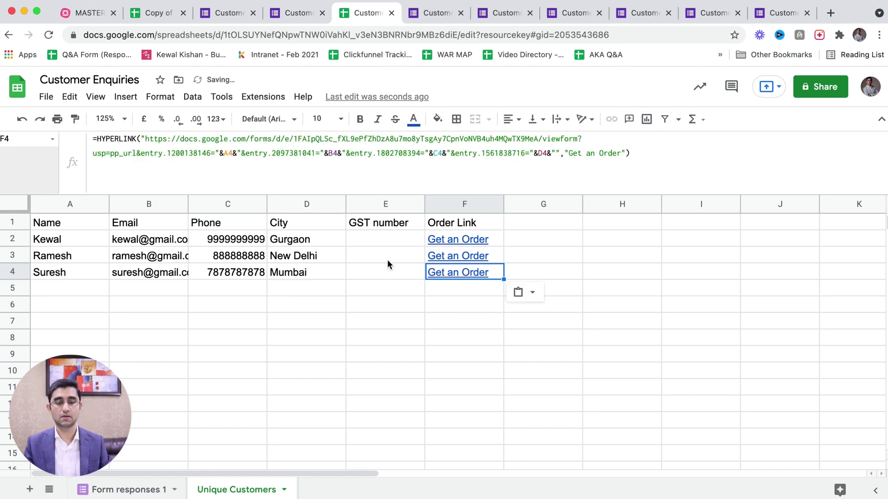
left_click(364, 268)
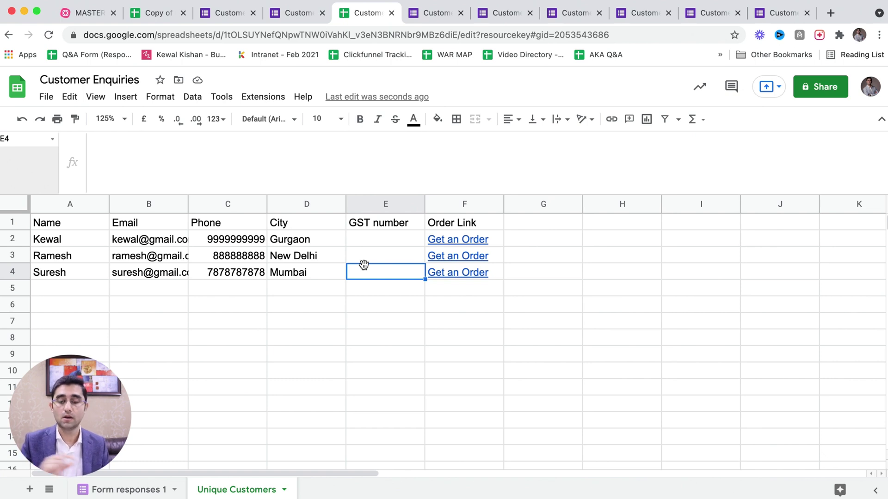
Copy the F4 order link's URL and paste it into a new browser tab.
left_click(470, 273)
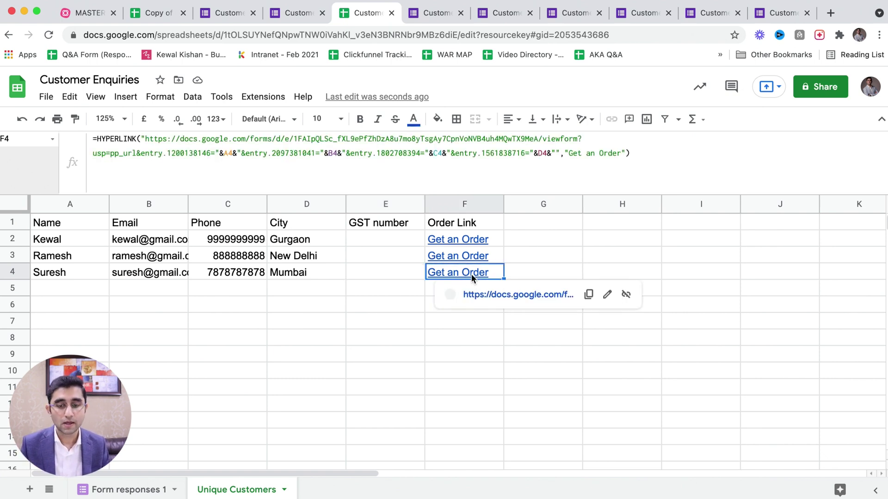
left_click(589, 296)
key("cmd+t")
key("cmd+v")
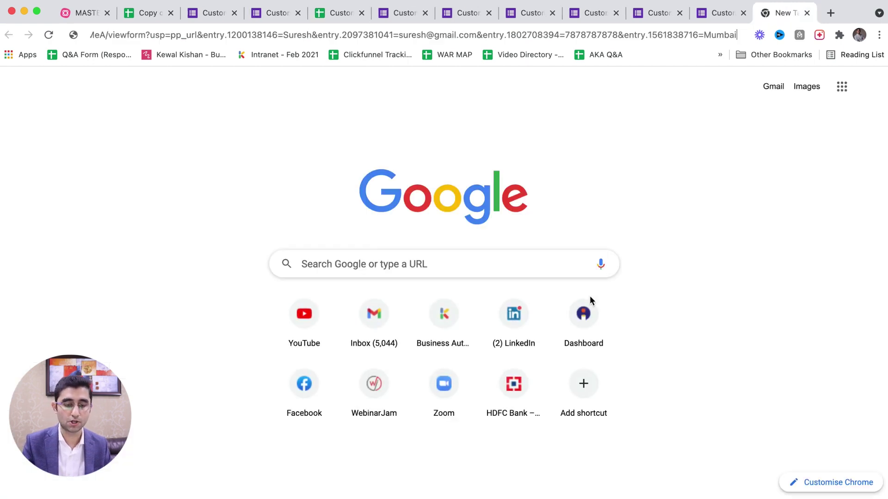
Load row 4's pre-filled form, tick LAPTOPs and LED TVs, submit, and return to Sheets.
key("Return")
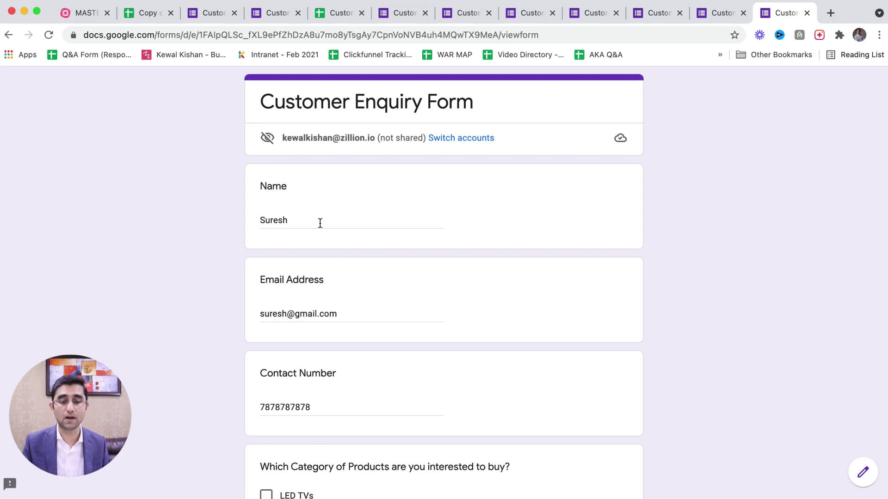
scroll(320, 223, "down", 5)
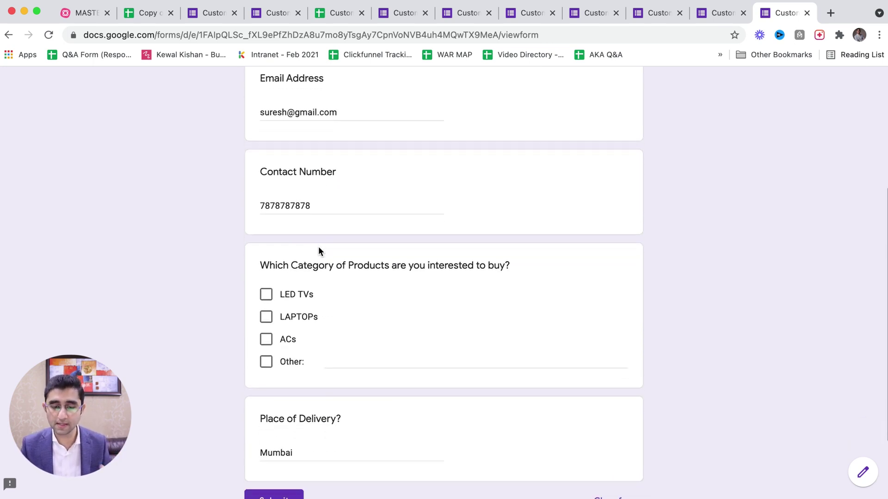
scroll(318, 251, "down", 1)
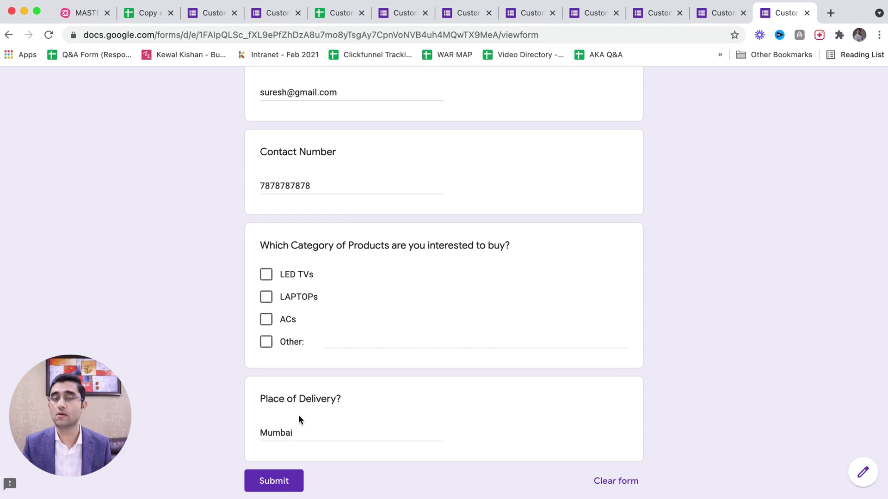
left_click(266, 297)
left_click(266, 274)
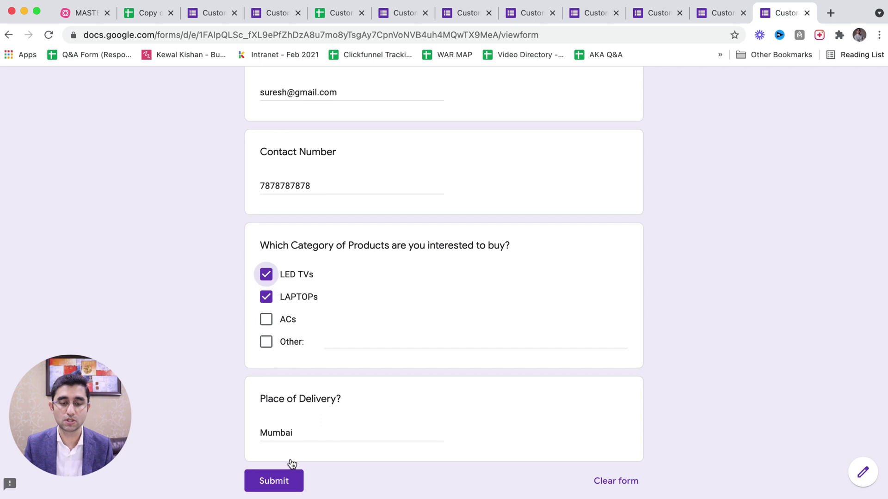
left_click(281, 481)
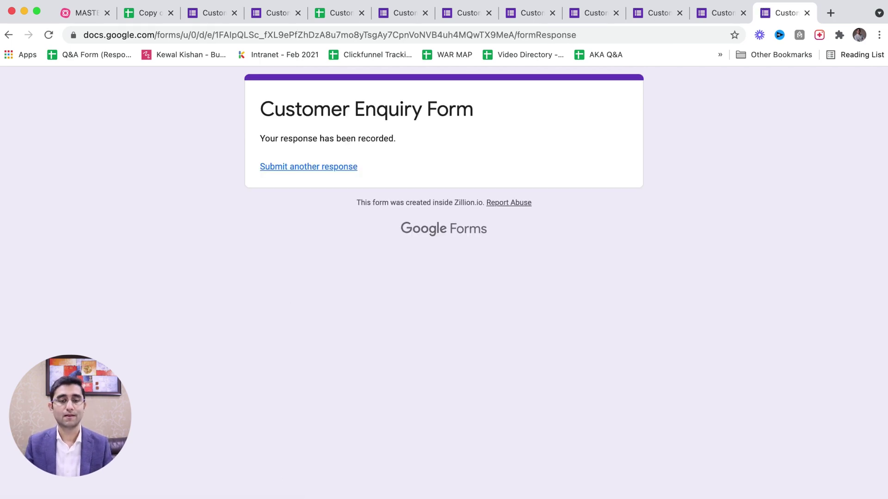
left_click(329, 13)
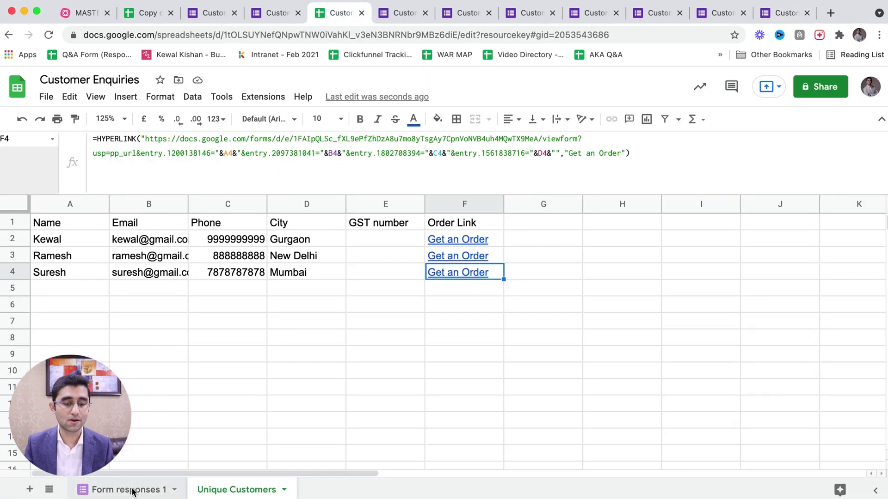
left_click(133, 491)
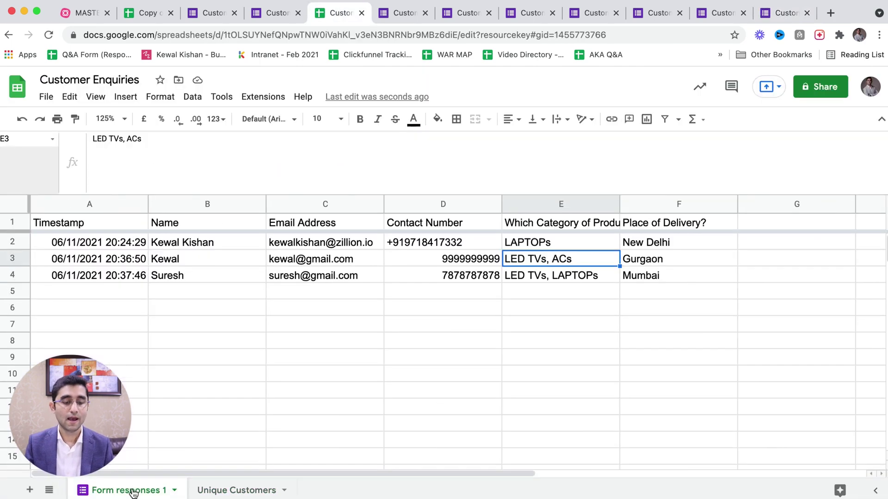
left_click(227, 491)
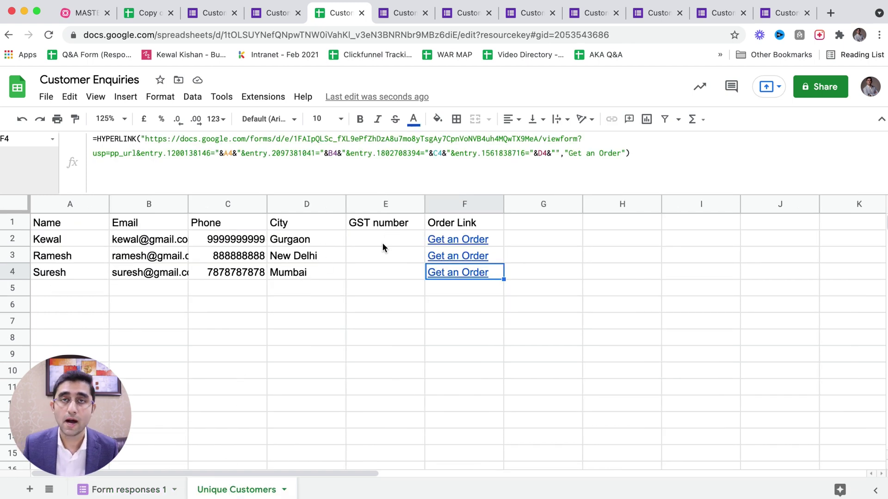
left_click(471, 255)
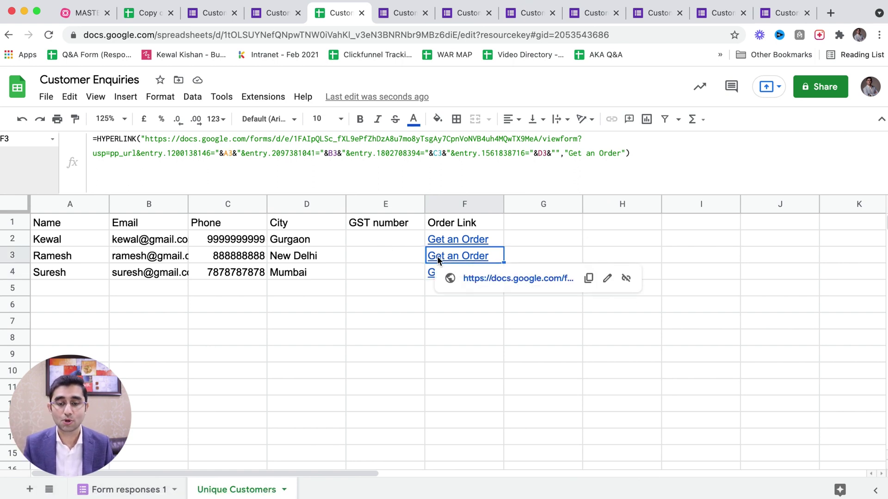
Copy the URL of F3's Get an Order link.
left_click(407, 254)
left_click(476, 254)
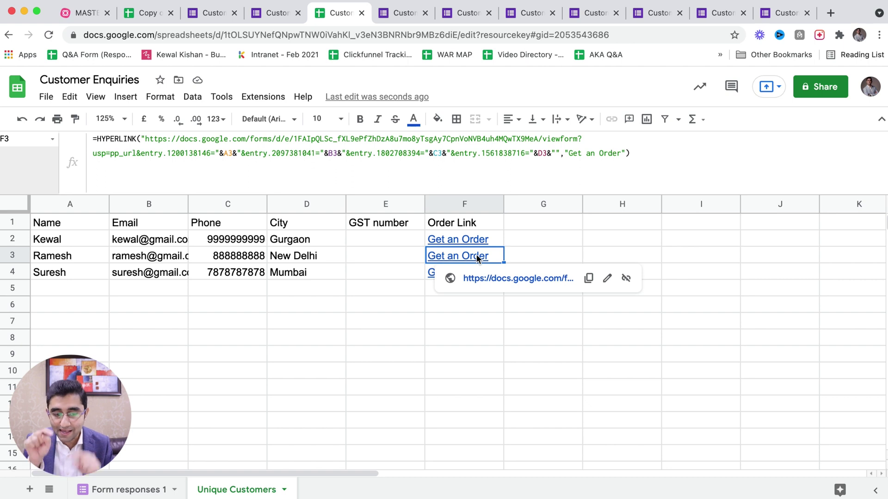
left_click(589, 279)
Load F3's pre-filled form in a new tab, check New Delhi delivery, and return to Sheets.
key("super+t")
key("super+v")
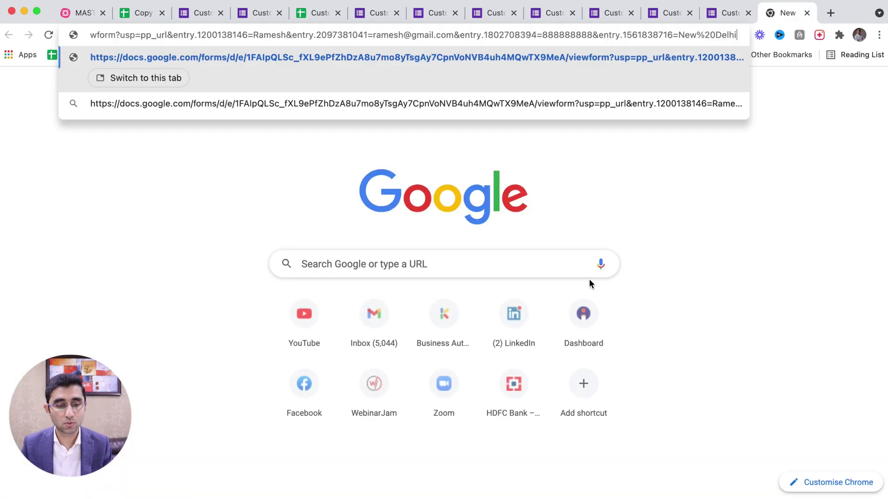
key("Return")
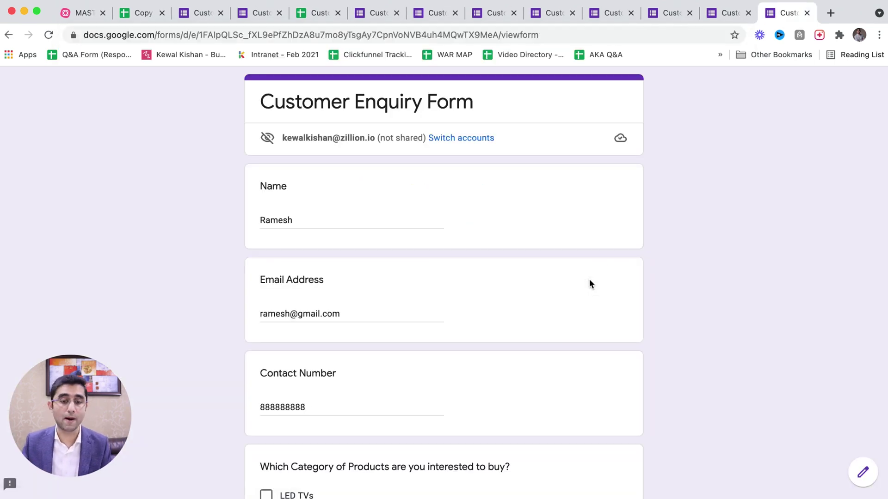
scroll(590, 283, "down", 3)
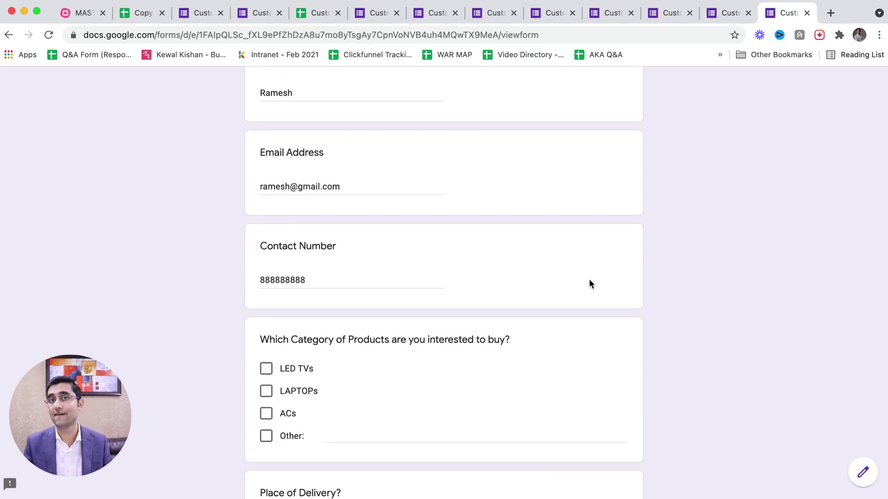
scroll(589, 283, "up", 3)
scroll(306, 296, "down", 5)
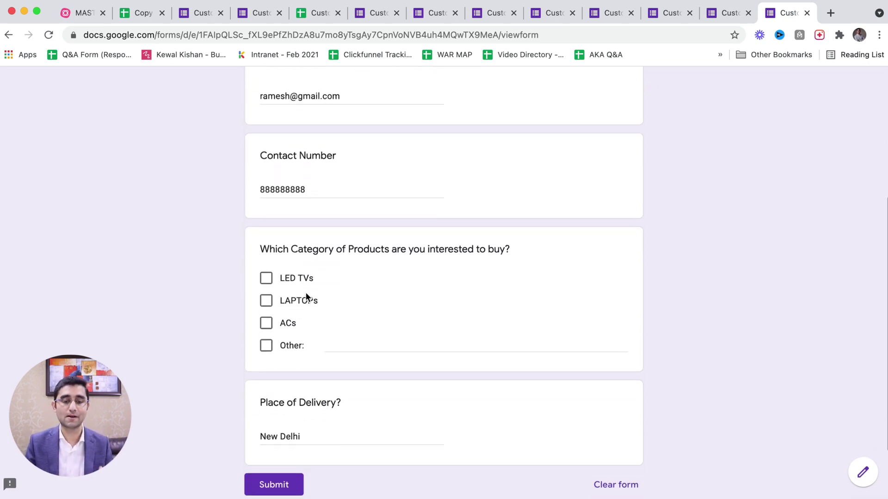
left_click(311, 14)
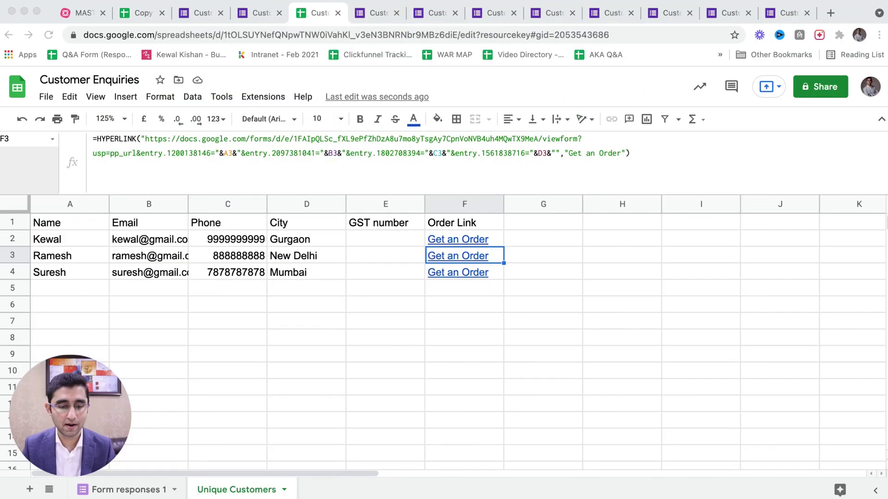
Select F2, then open the Customer Enquiry Form's Get pre-filled link page and scroll through it.
left_click(449, 241)
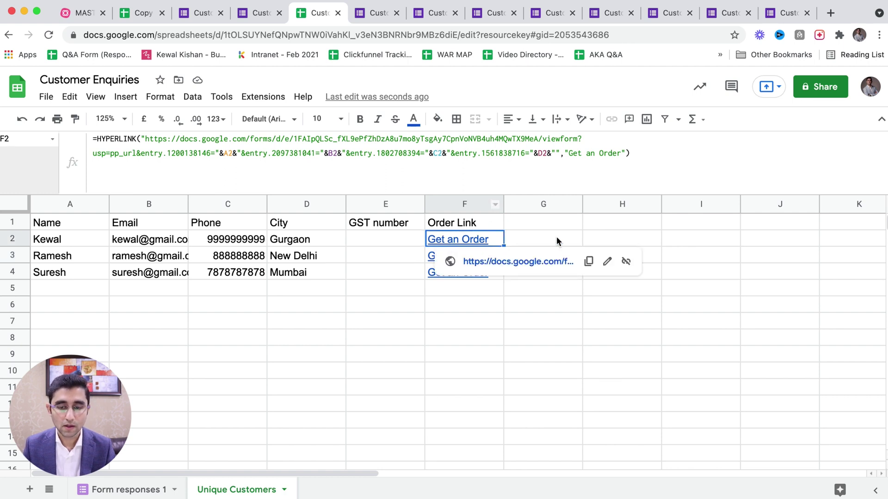
key("ctrl+shift+Tab")
key("ctrl+shift+Tab")
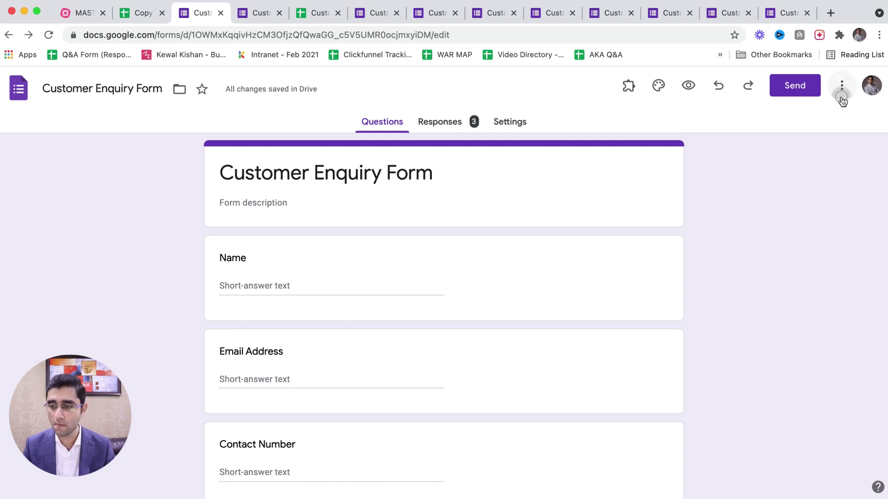
left_click(842, 88)
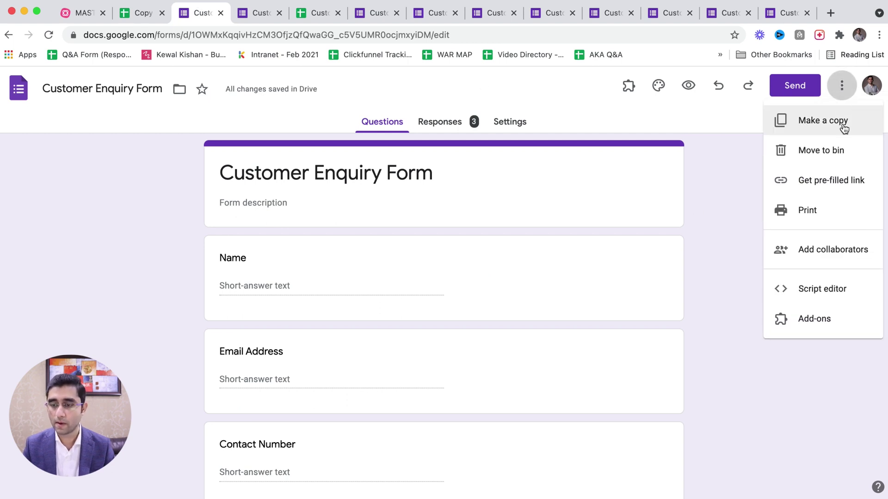
left_click(827, 181)
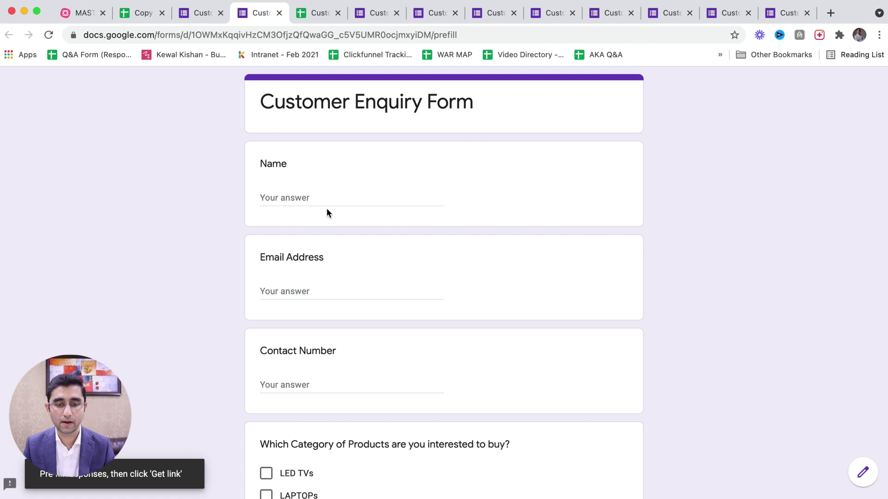
scroll(325, 245, "down", 5)
scroll(324, 273, "up", 1)
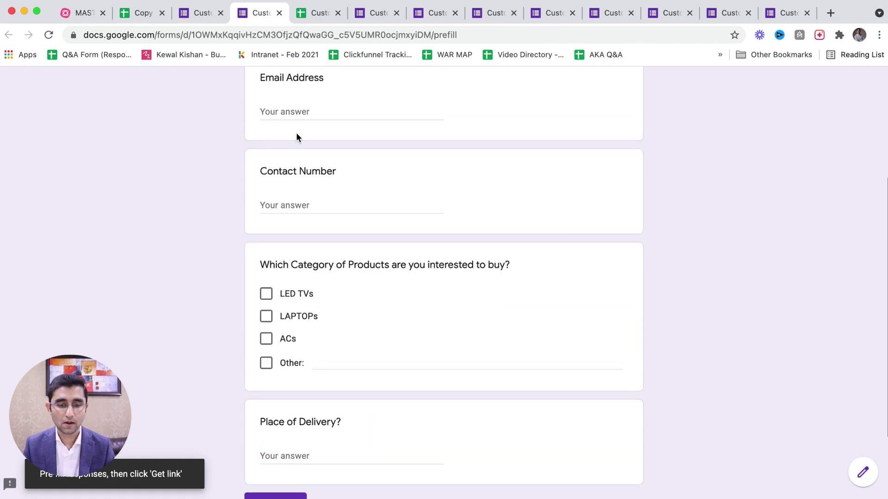
scroll(297, 132, "up", 2)
scroll(310, 259, "down", 4)
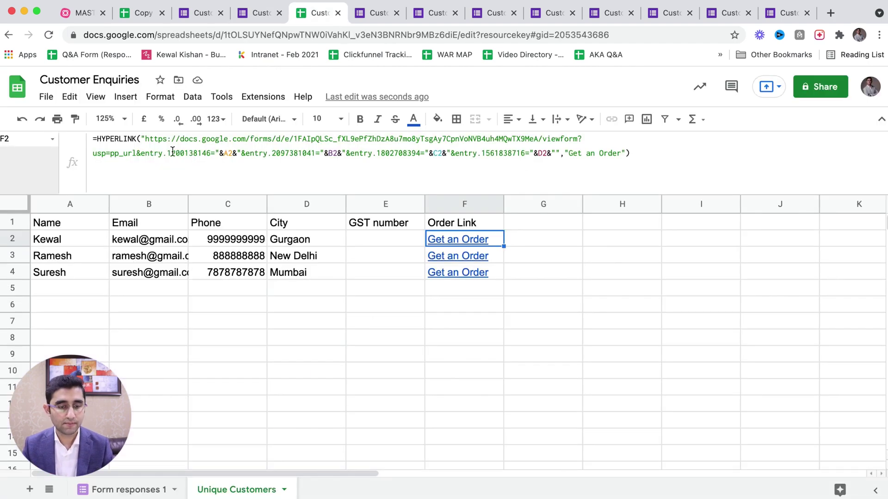
Open F2's HYPERLINK formula, select the Get an Order label, and discard accidental changes.
left_click(151, 137)
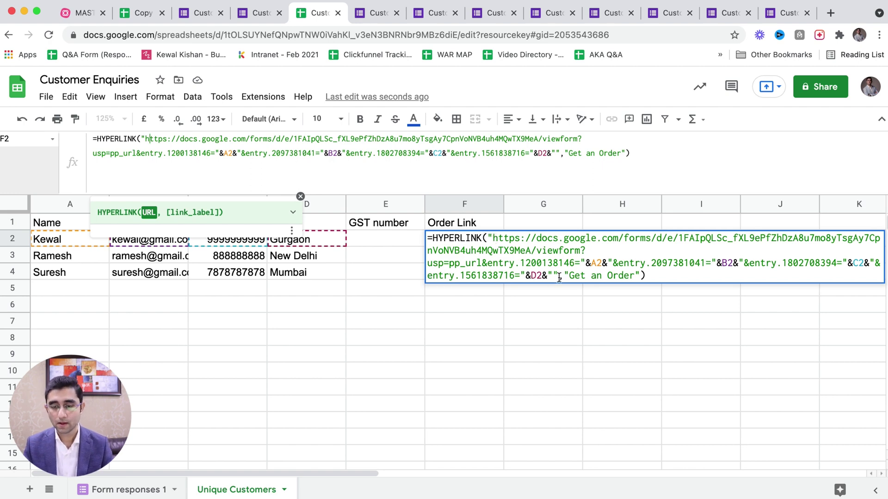
left_click_drag(561, 277, 640, 276)
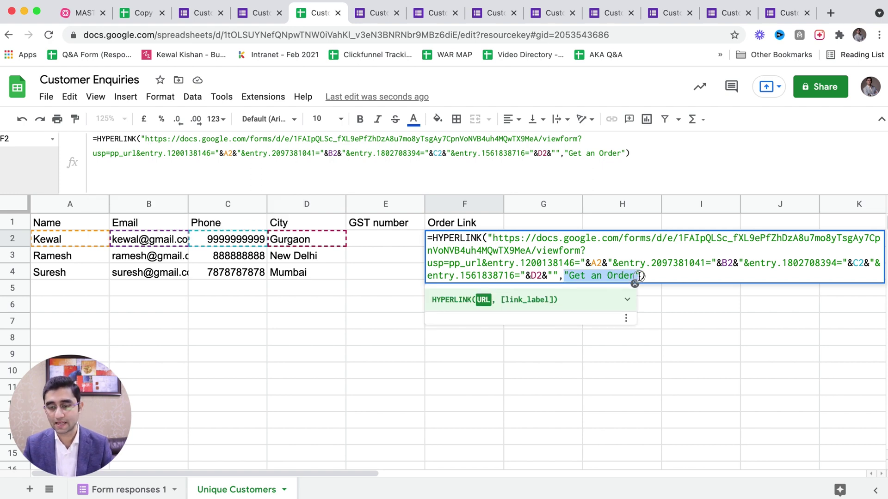
left_click(672, 310)
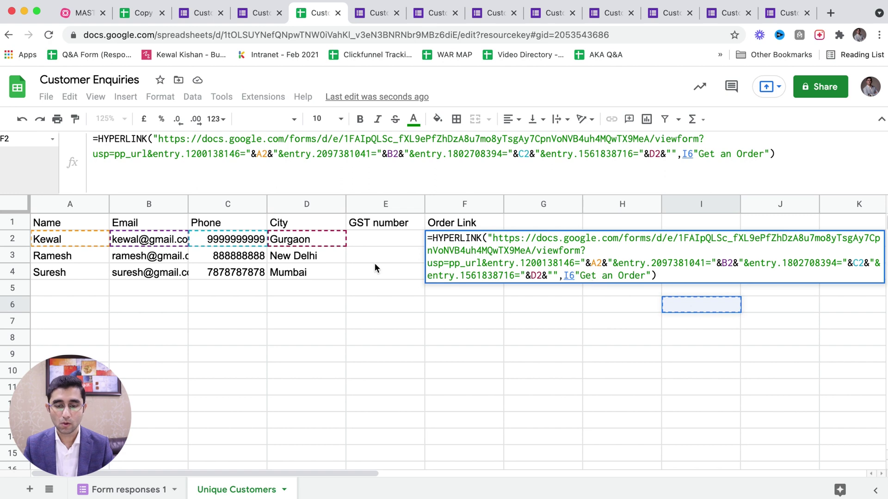
left_click(376, 270)
key("Escape")
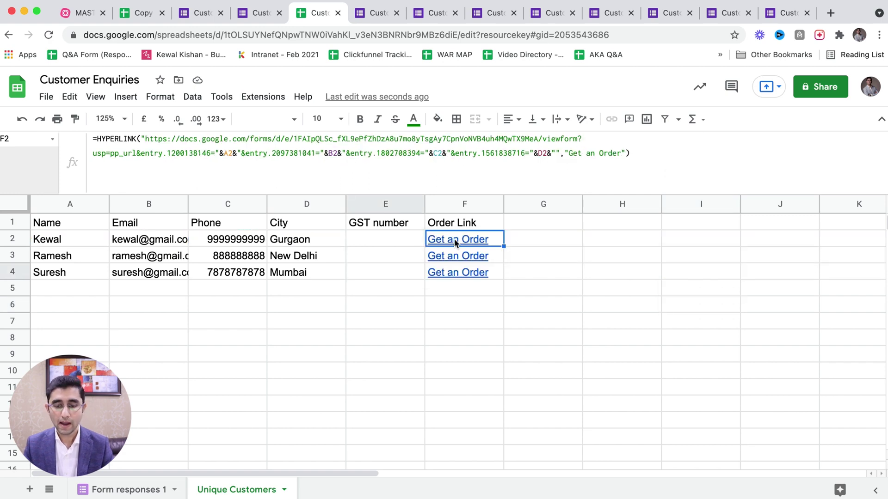
Inspect the formula's joining part, then enter && as a note in F11.
mouse_move(460, 239)
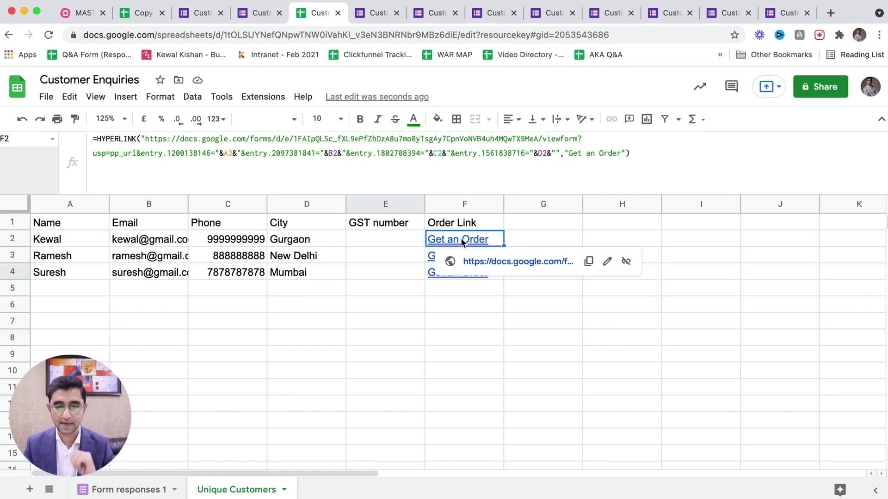
double_click(495, 238)
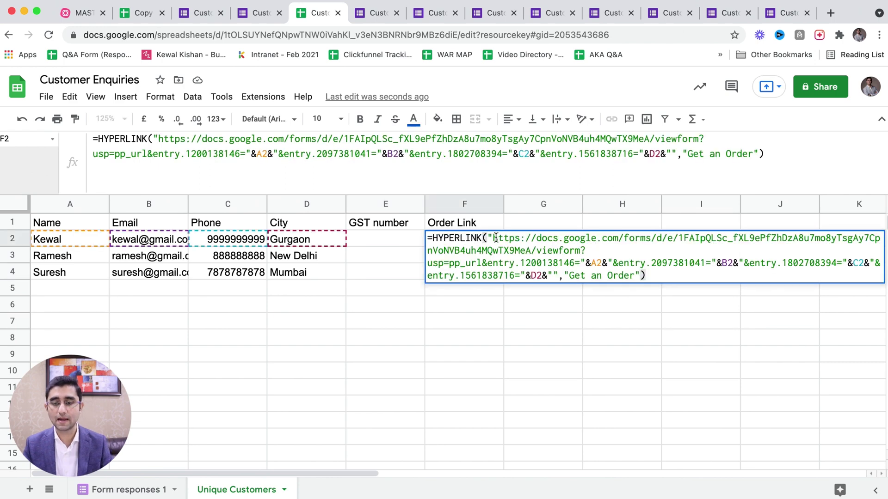
mouse_move(623, 262)
left_mouse_down()
mouse_move(582, 262)
mouse_move(612, 263)
left_mouse_up()
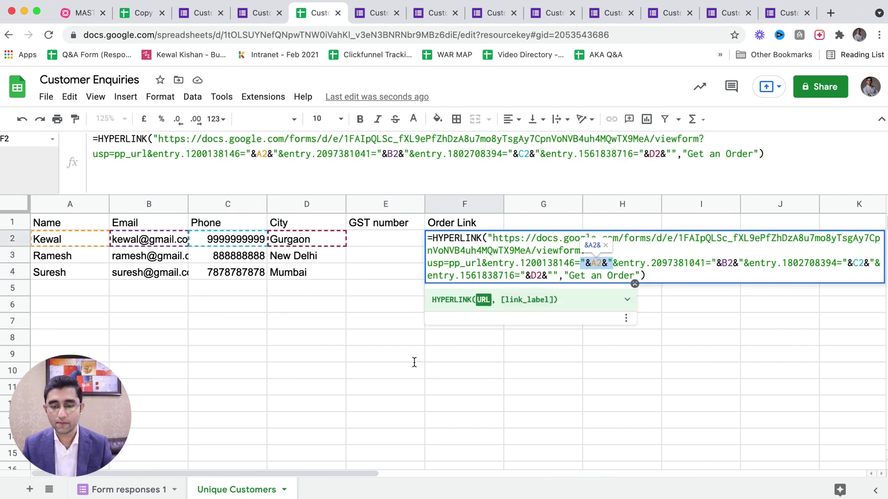
left_click(441, 385)
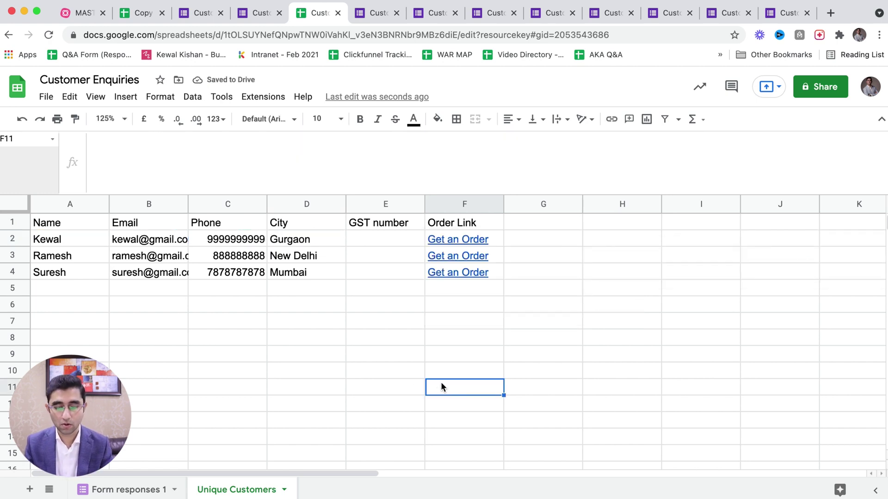
type("&&")
key("Return")
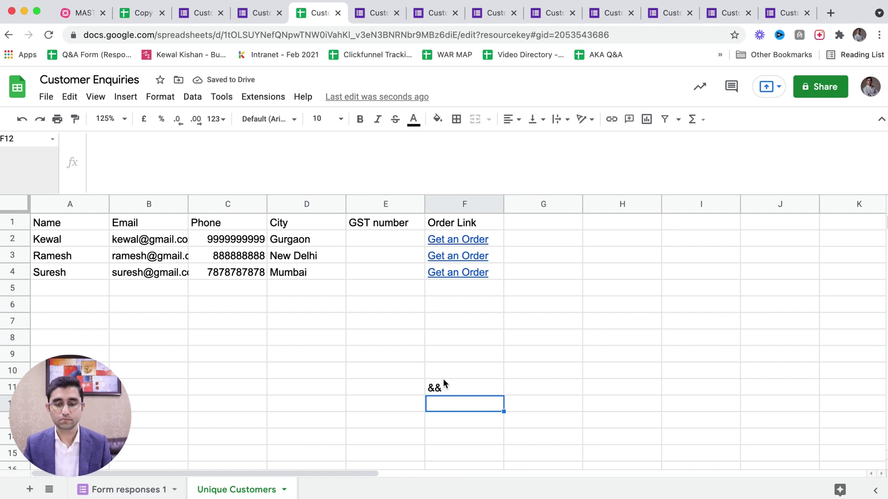
Reopen F2's formula to inspect the "&A2&" reference, then exit without changes.
double_click(490, 241)
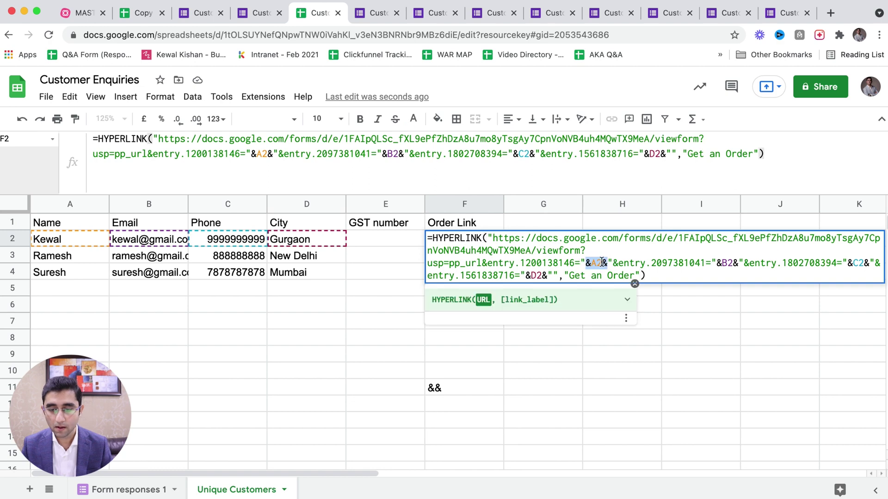
mouse_move(612, 263)
left_mouse_down()
mouse_move(583, 264)
mouse_move(613, 263)
left_mouse_up()
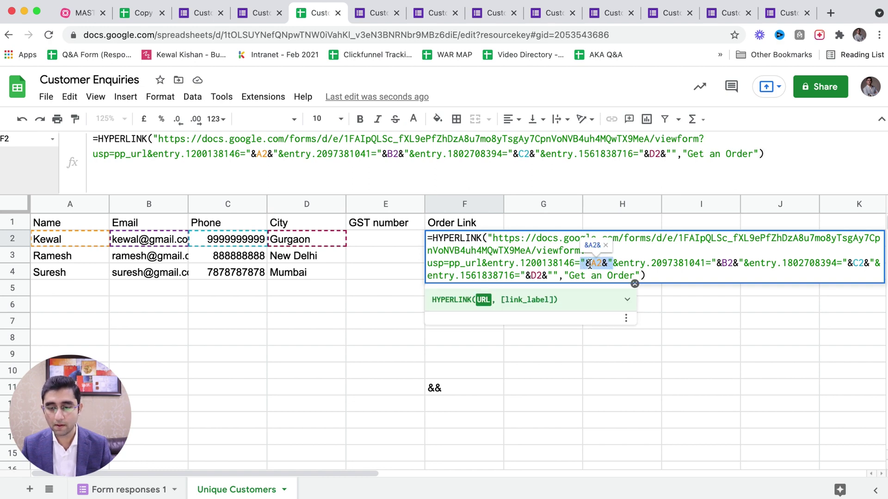
left_click(583, 264)
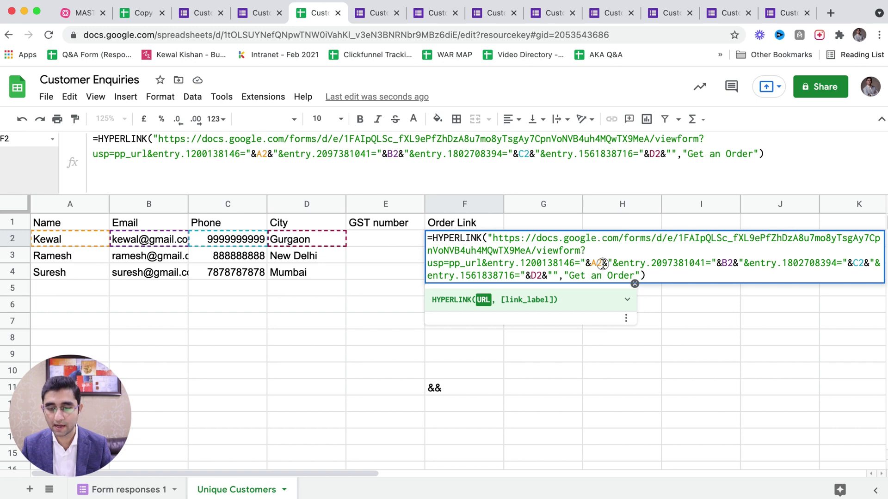
left_click(604, 264)
left_click_drag(607, 264, 613, 264)
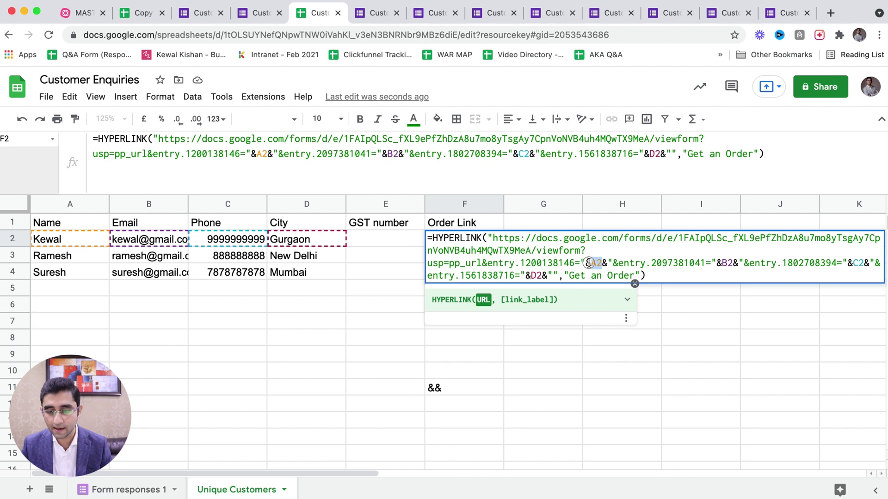
double_click(594, 265)
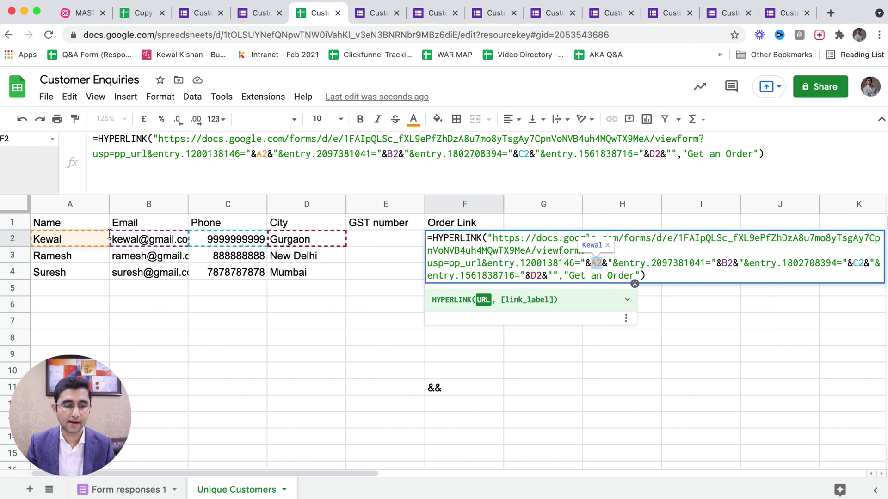
key("Escape")
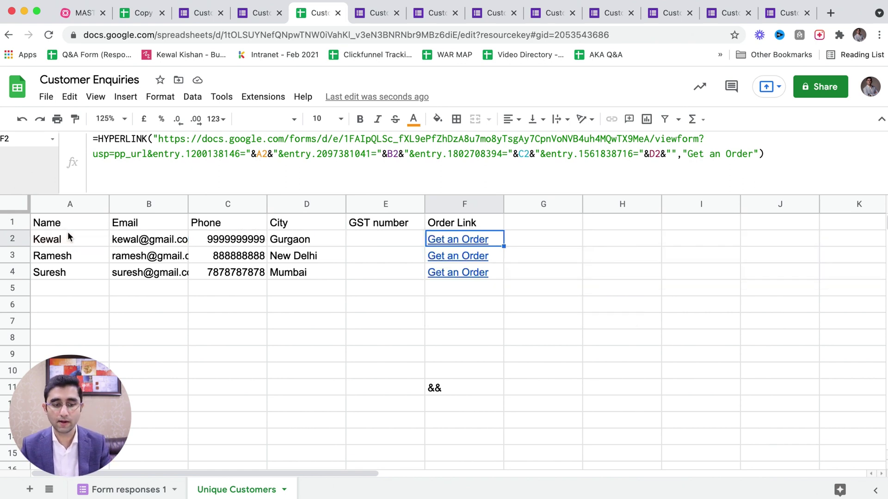
Type a new customer name into A2 and confirm F2's link pre-fills it in the form.
left_click(80, 257)
left_click(64, 240)
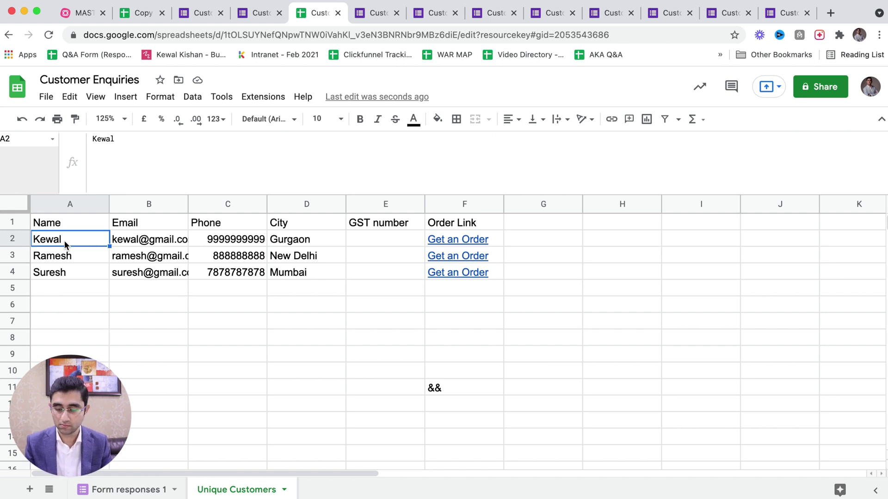
type("Akshay")
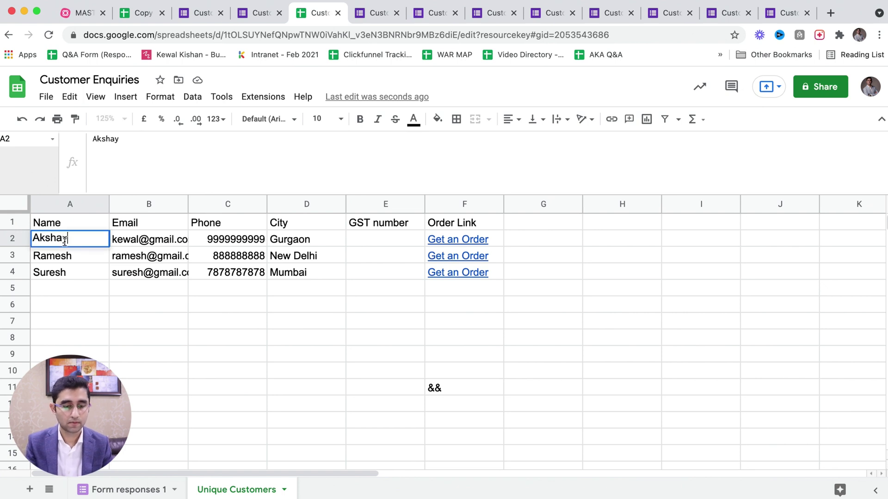
key("Return")
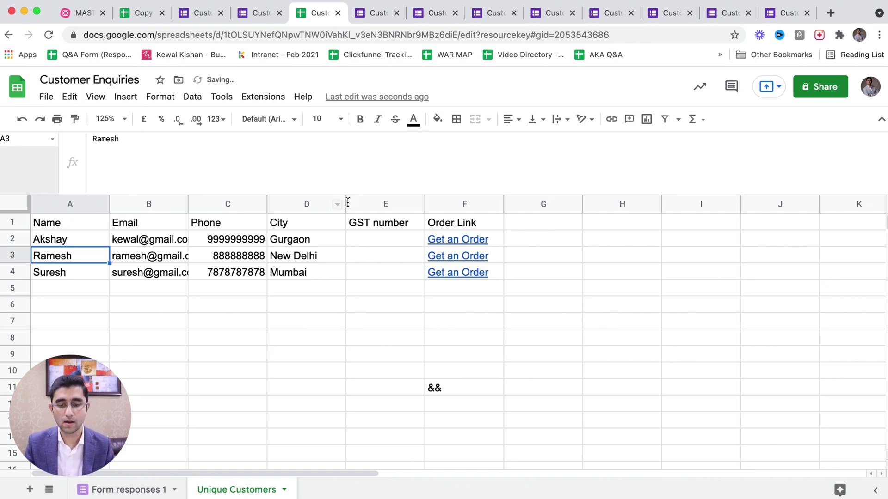
left_click(448, 240)
left_click(509, 260)
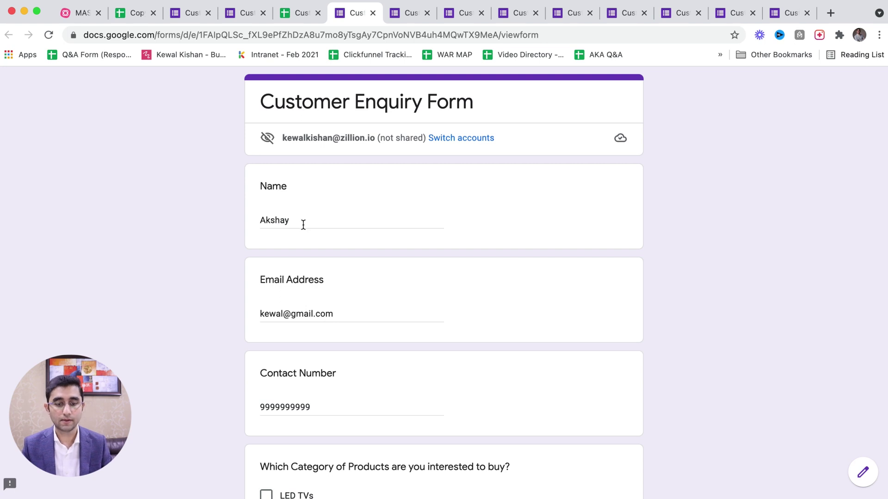
left_click_drag(303, 225, 257, 221)
key("ctrl+shift+Tab")
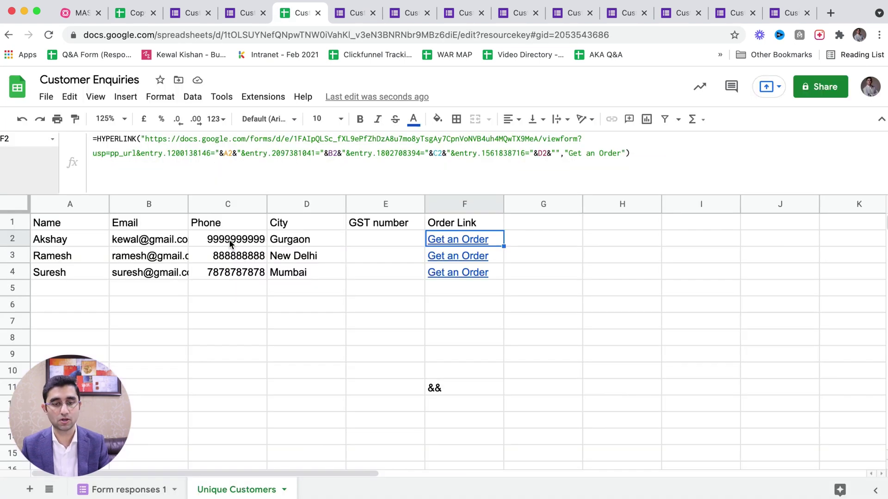
Replace A2's name with another, recheck the prefilled form, then close it.
left_click(97, 240)
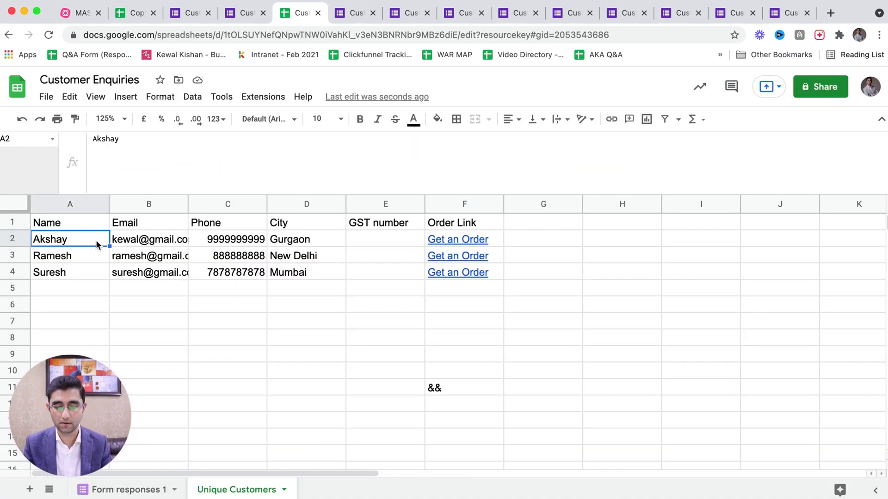
type("Sanjay")
key("Tab")
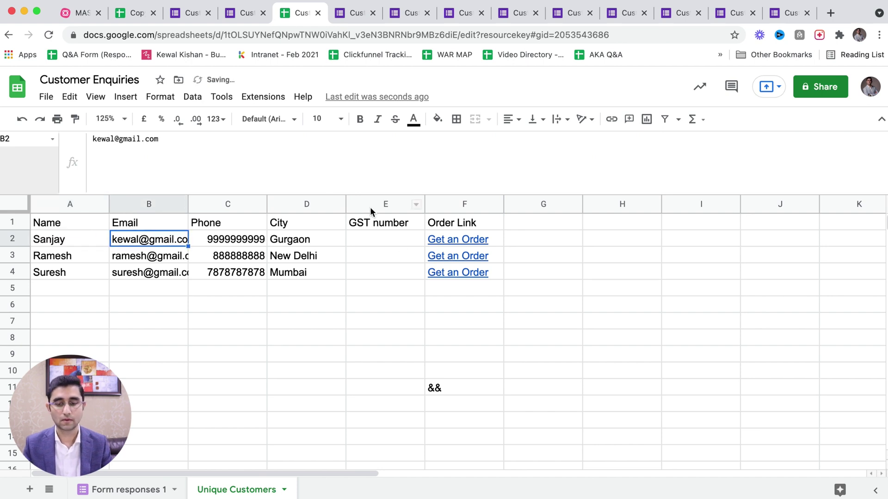
left_click(440, 240)
left_click(481, 260)
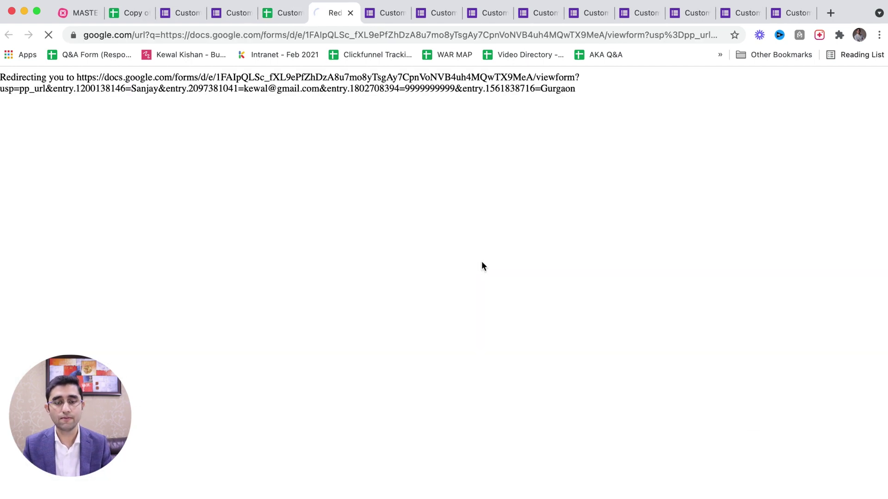
key("ctrl+w")
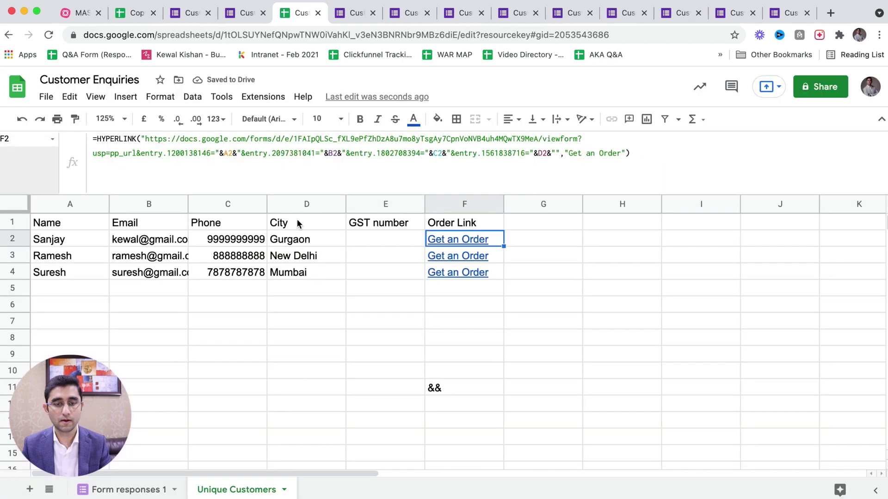
left_click(494, 241)
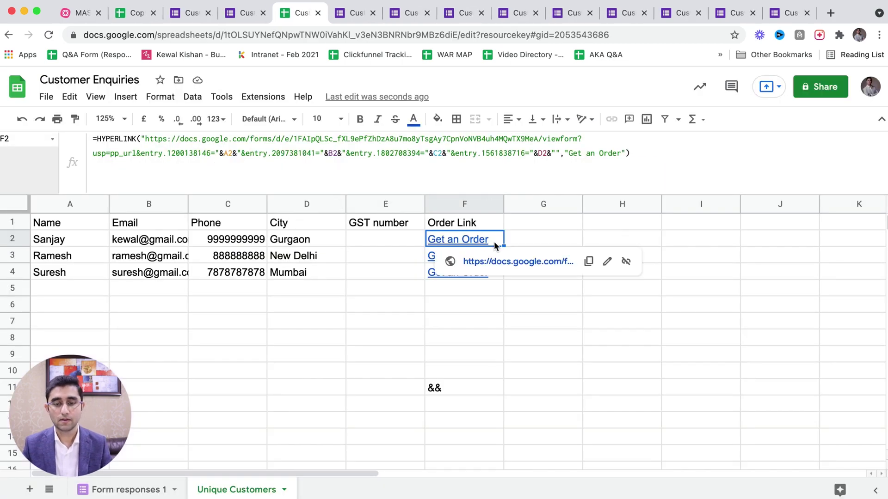
left_click(494, 241)
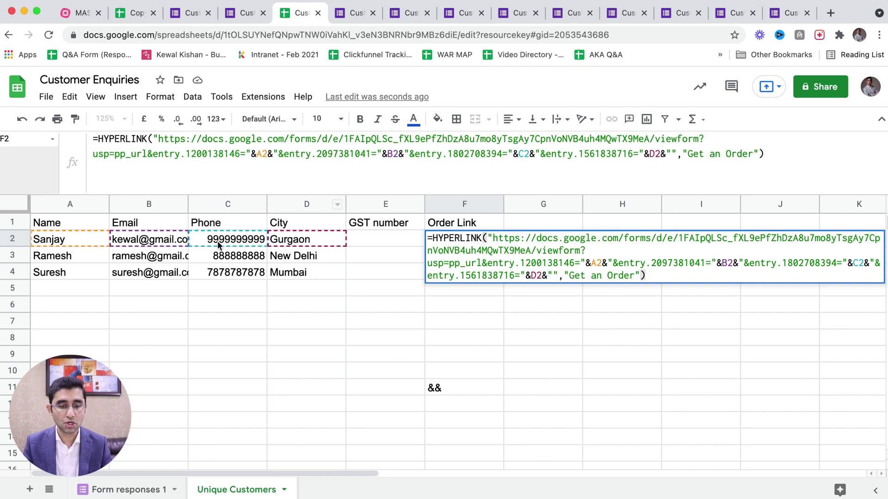
key("Escape")
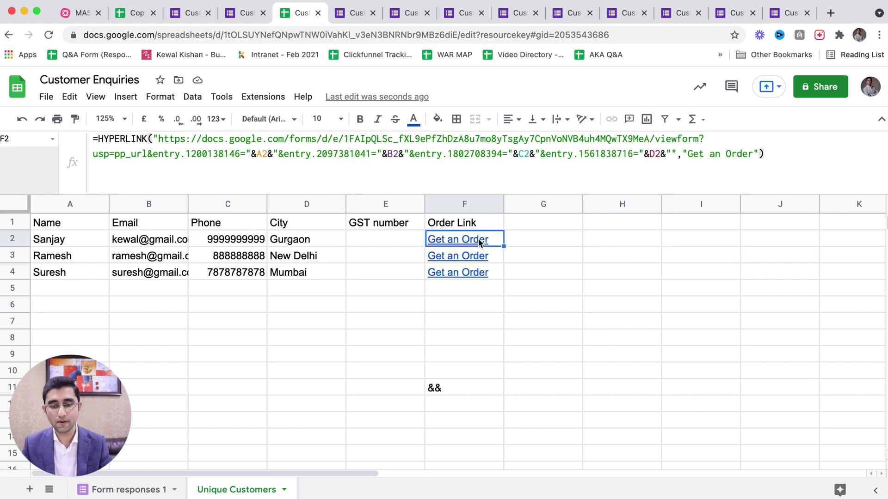
left_click(479, 240)
left_click_drag(479, 241, 483, 281)
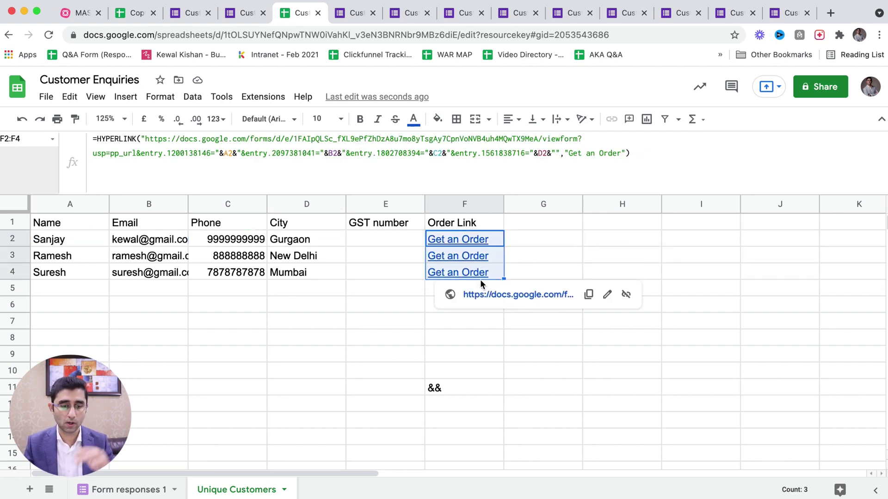
left_click(61, 255)
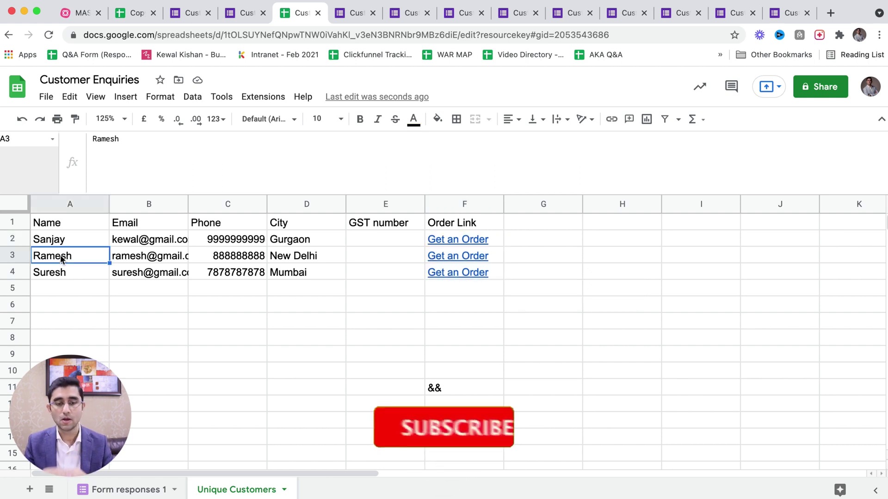
left_click_drag(82, 257, 310, 255)
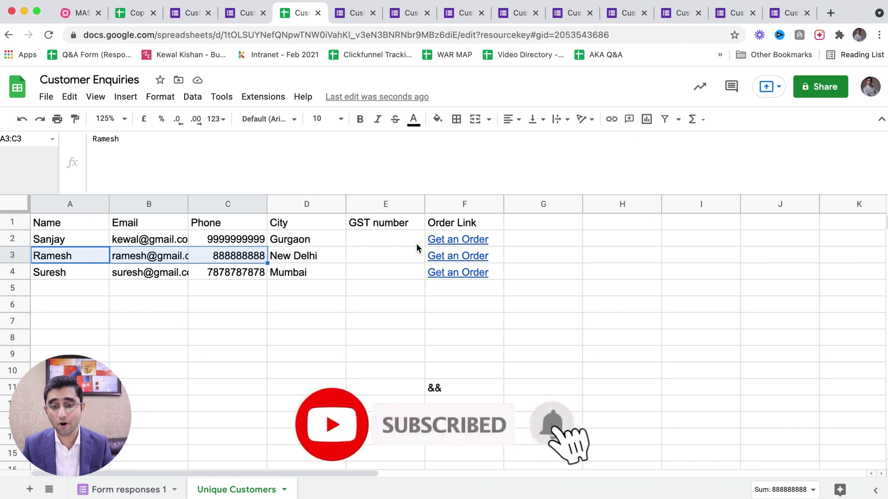
left_click(478, 235)
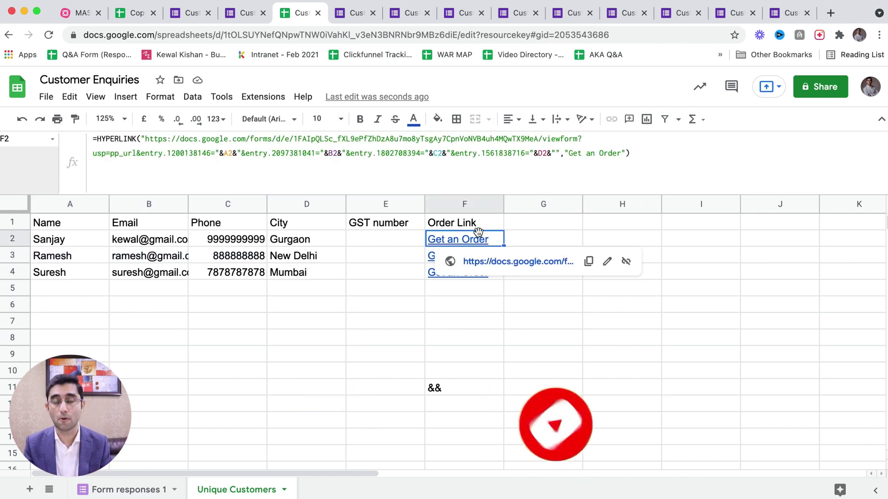
key("super+Tab")
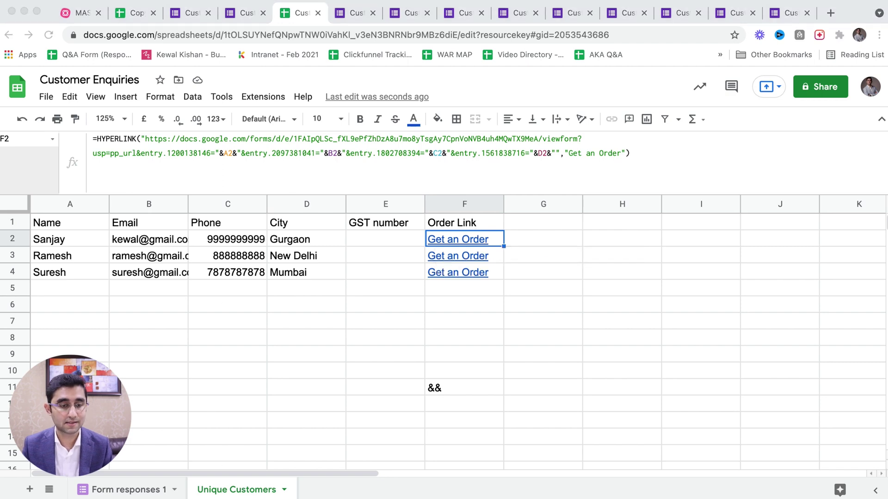